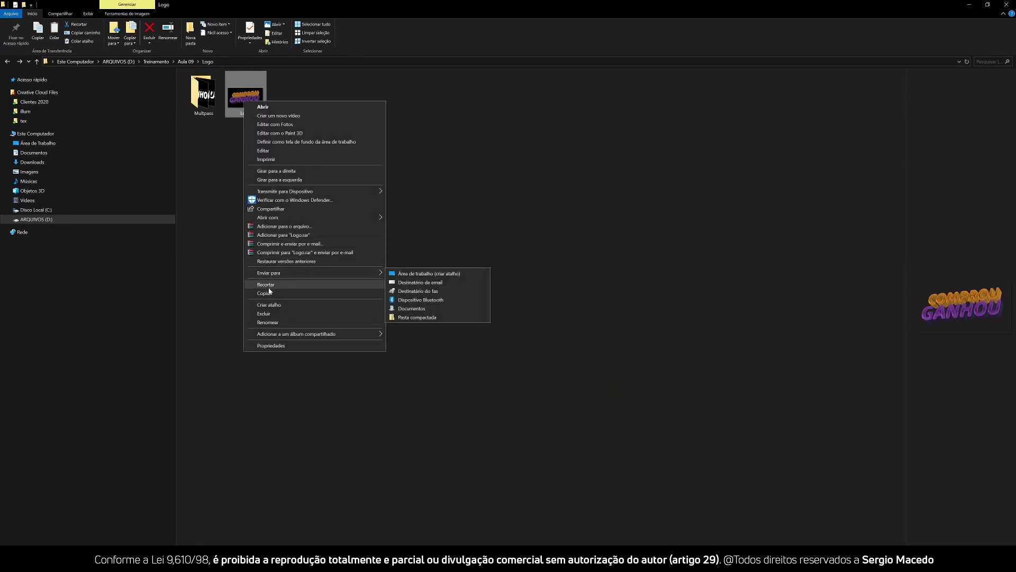
Open the Logo image in Adobe Photoshop 2020, and open the Multpass folder in File Explorer.
mouse_move(274, 219)
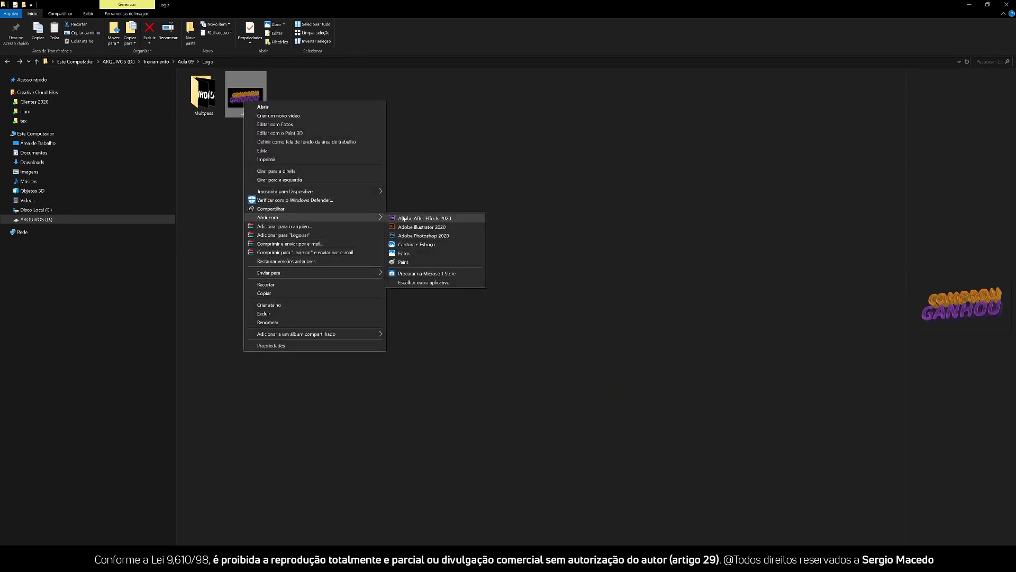
click(416, 237)
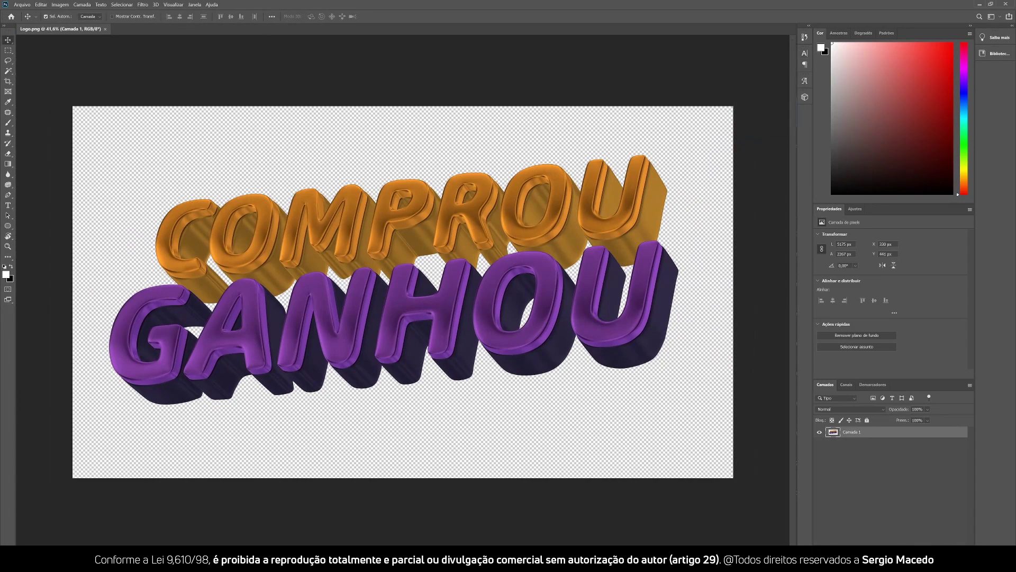
key(alt+Tab)
double_click(185, 102)
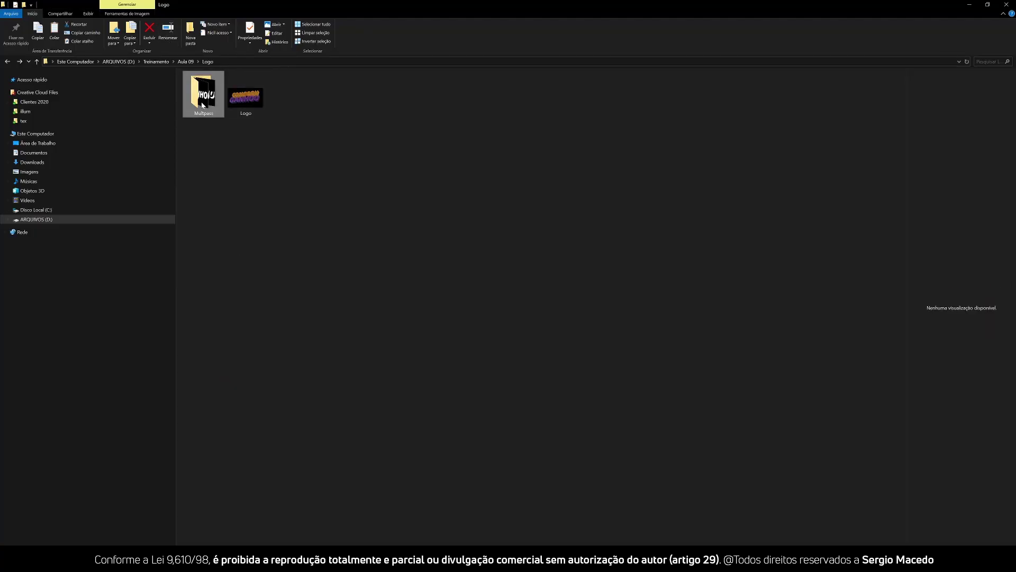
Examine the render passes in the Multpass folder, including multpass_object_1 to multpass_object_4, multpass_refl and multpass_illum.
click(299, 273)
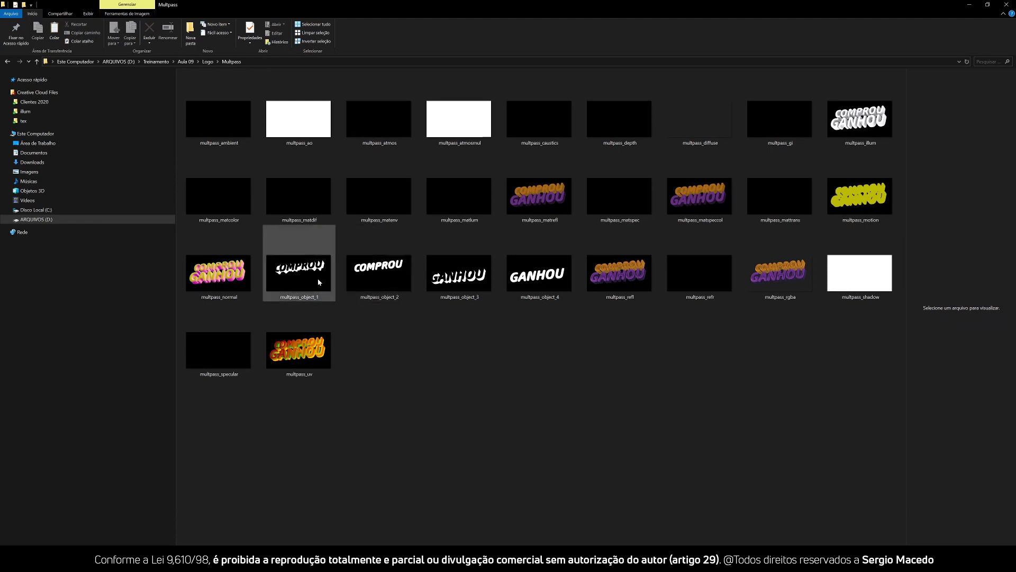
ctrl+click(389, 270)
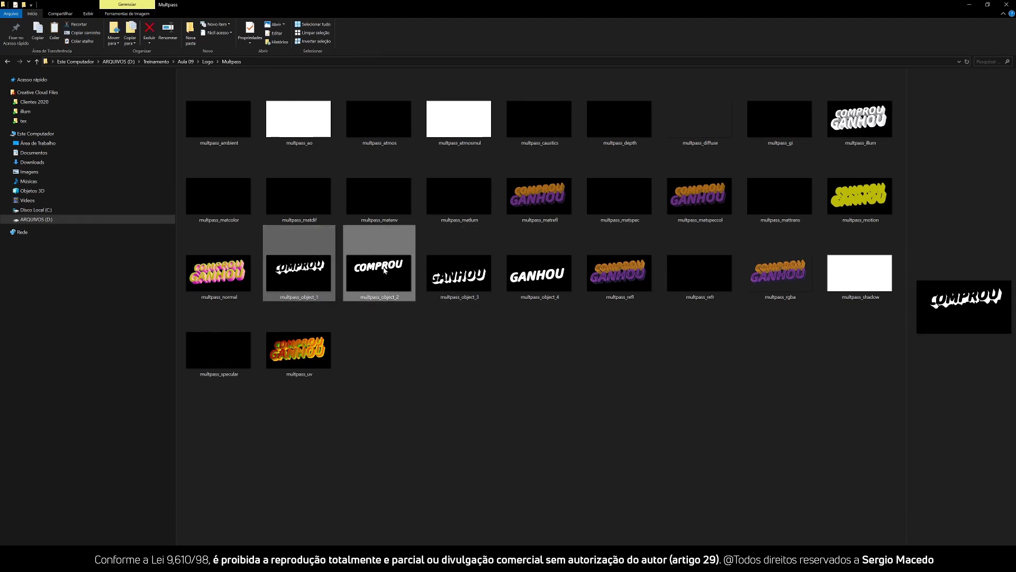
ctrl+click(476, 283)
ctrl+click(541, 280)
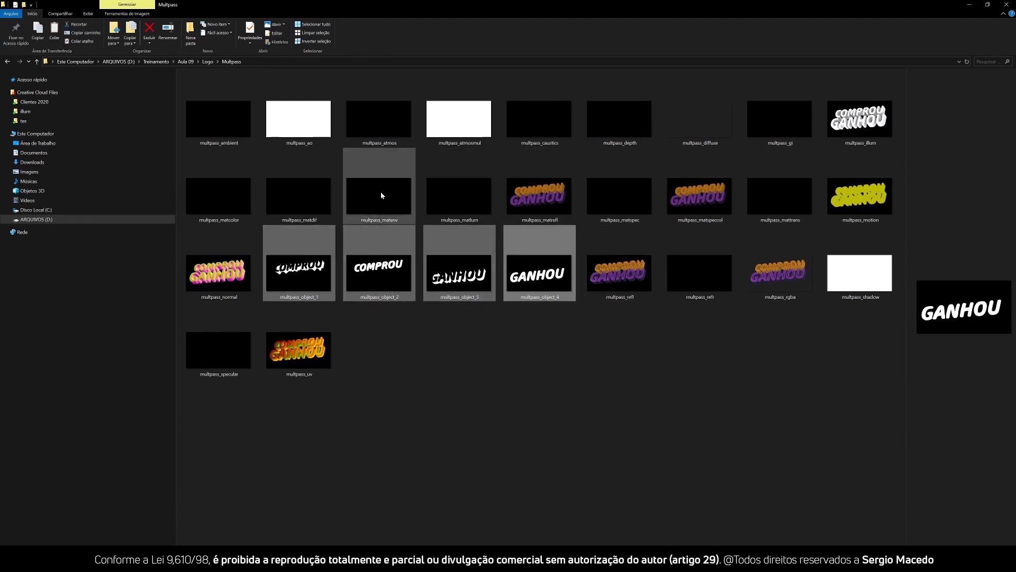
click(582, 409)
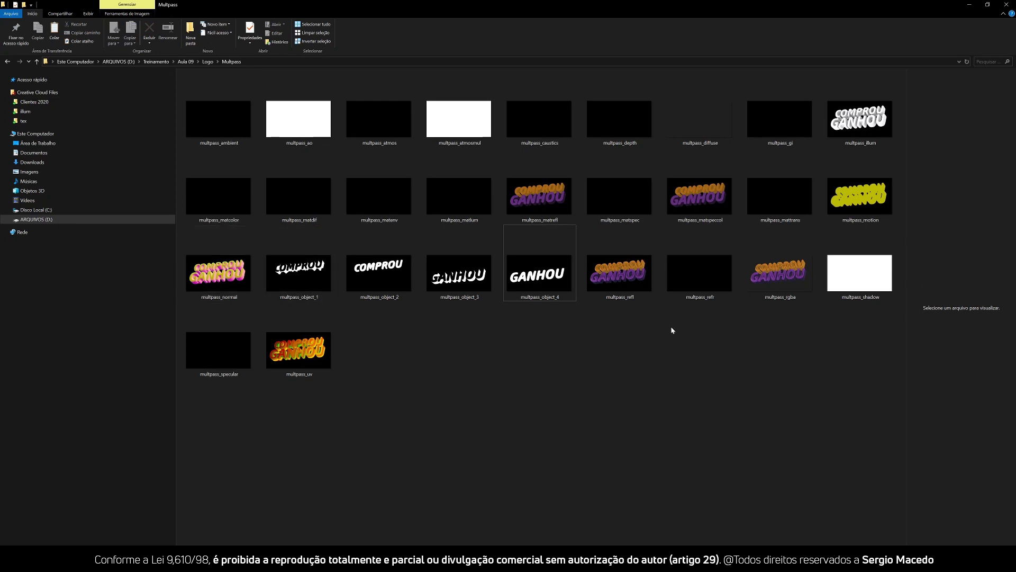
click(695, 277)
click(625, 279)
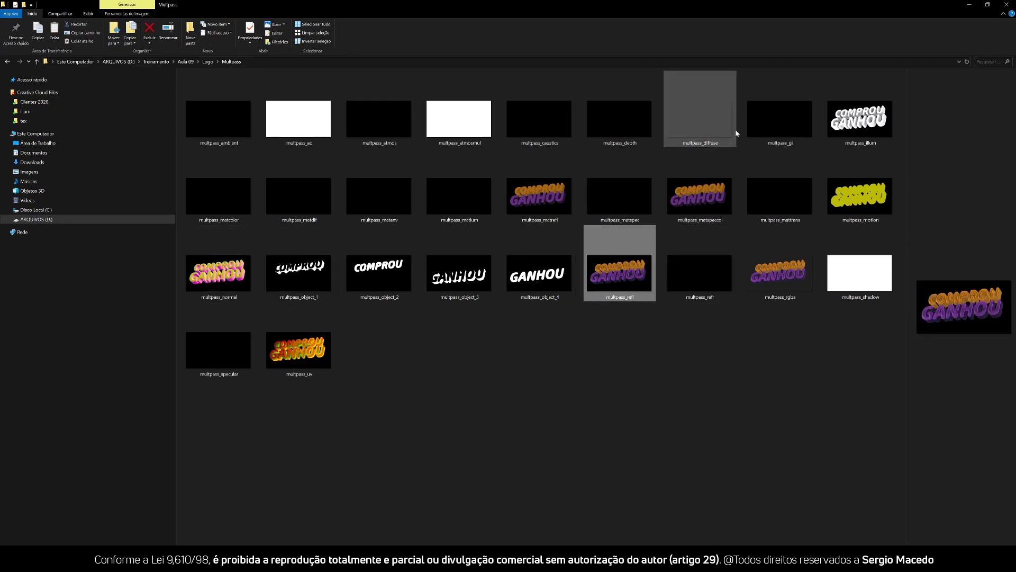
click(873, 118)
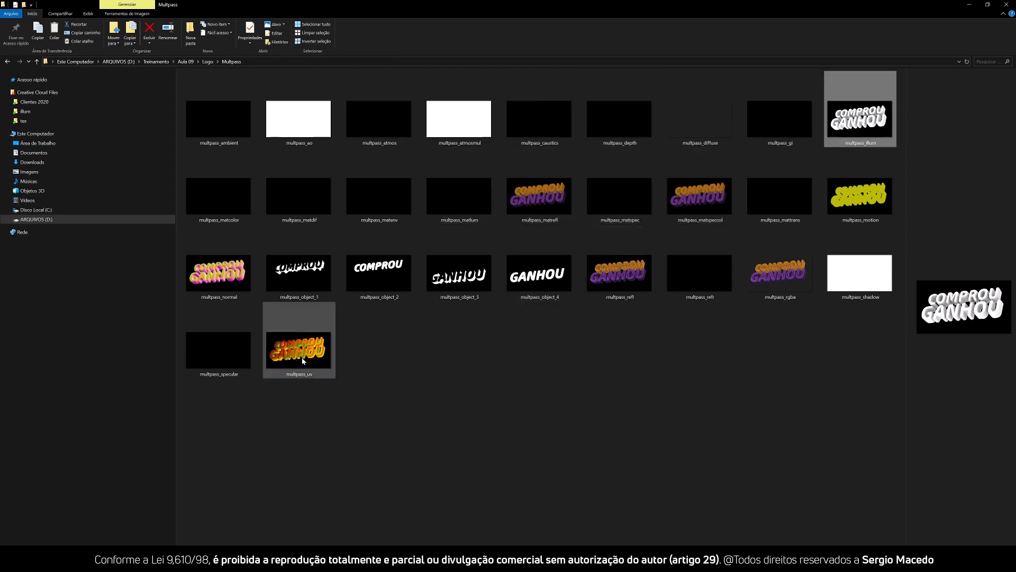
click(459, 404)
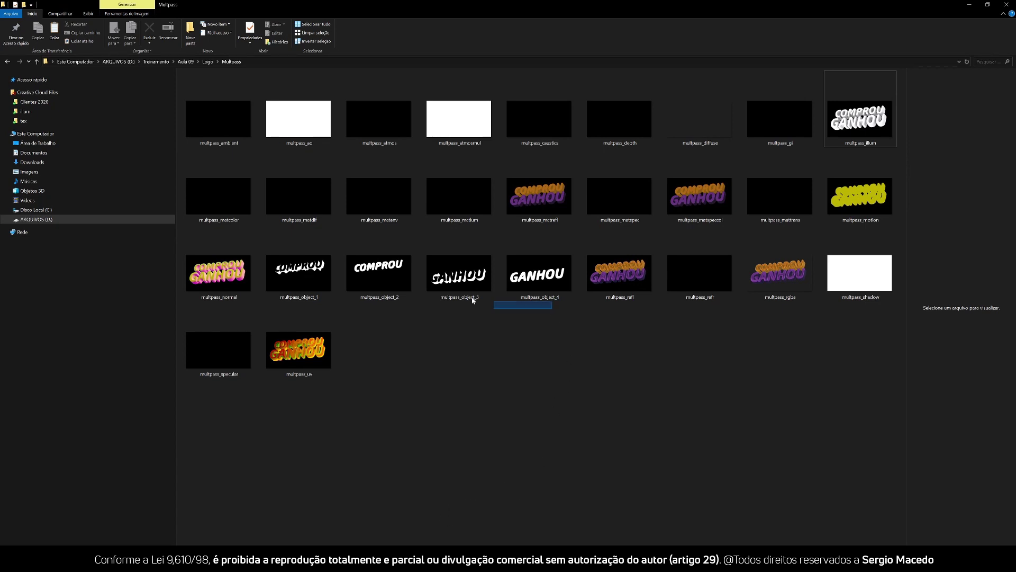
Place multpass_object_1 to multpass_object_4 from the Multpass folder into the Logo document in Photoshop as separate full-canvas layers.
drag(512, 308, 271, 272)
click(312, 275)
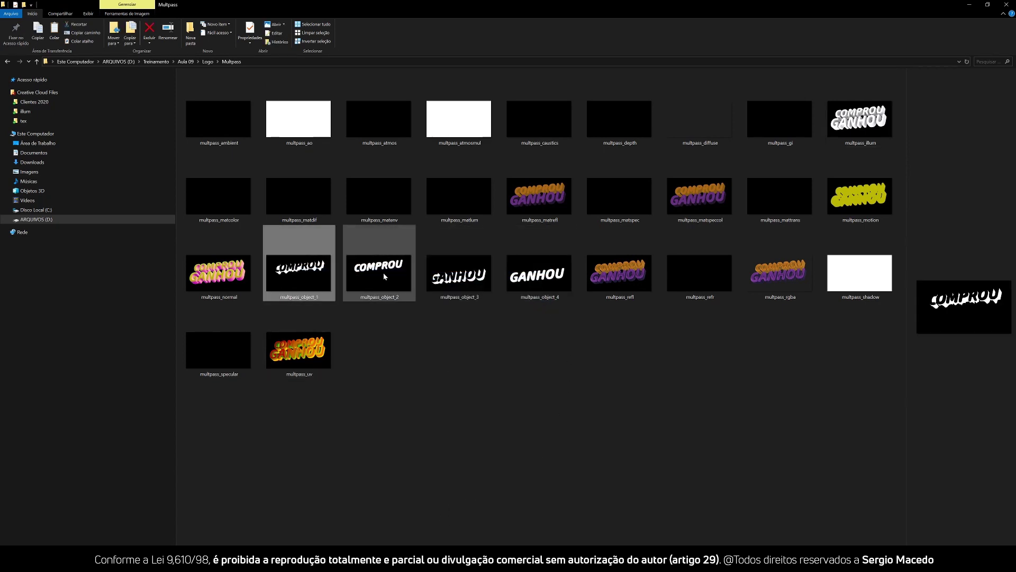
key(shift+Right)
key(shift+Right)
key(shift+Right)
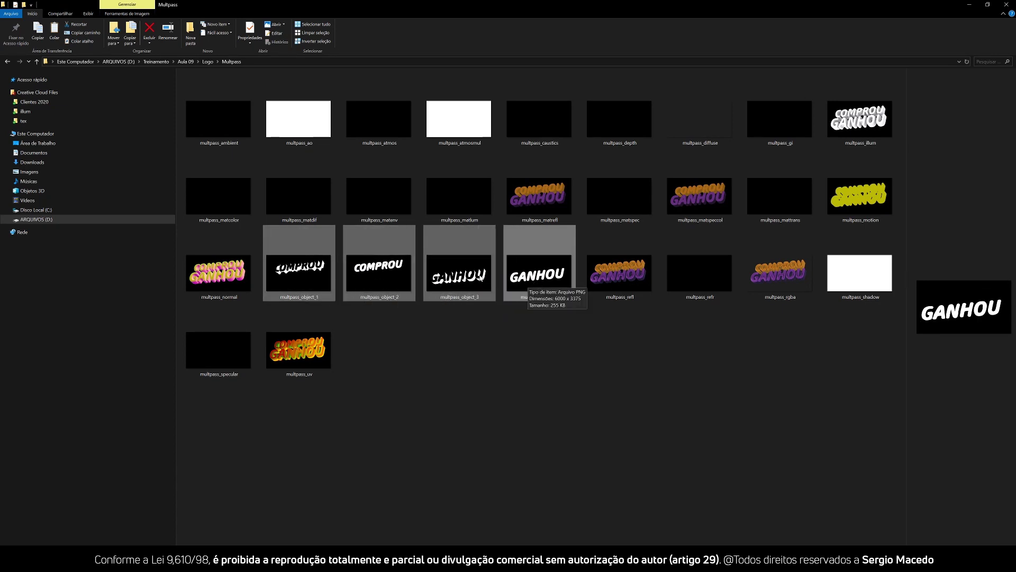
drag(521, 281, 370, 335)
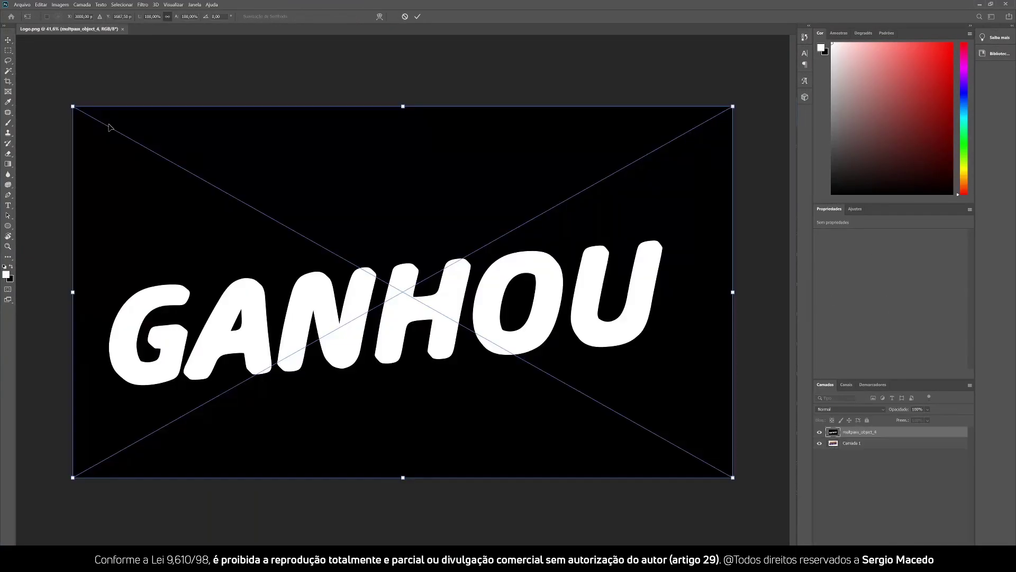
key(Return)
key(Return)
key(Return)
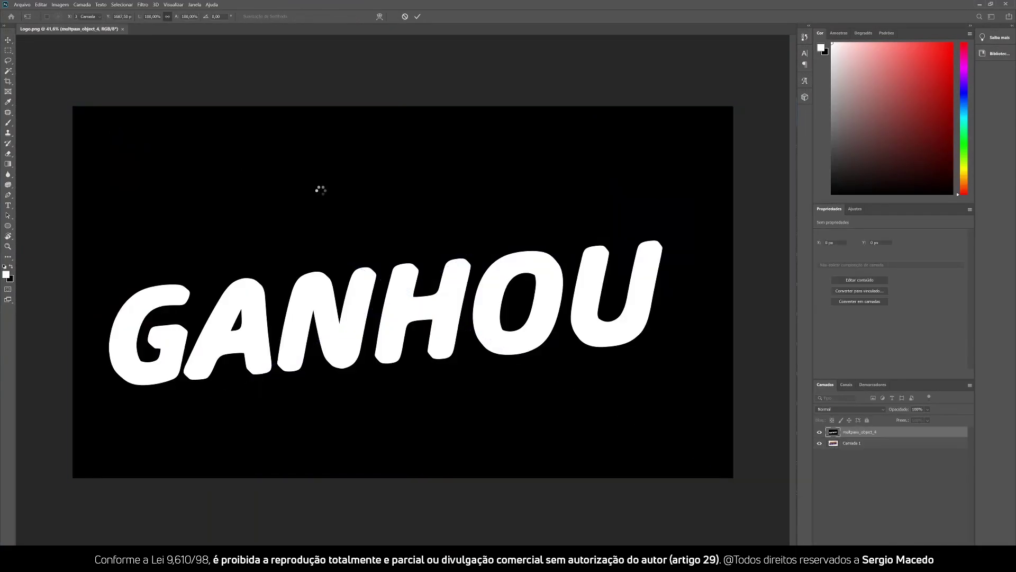
key(Return)
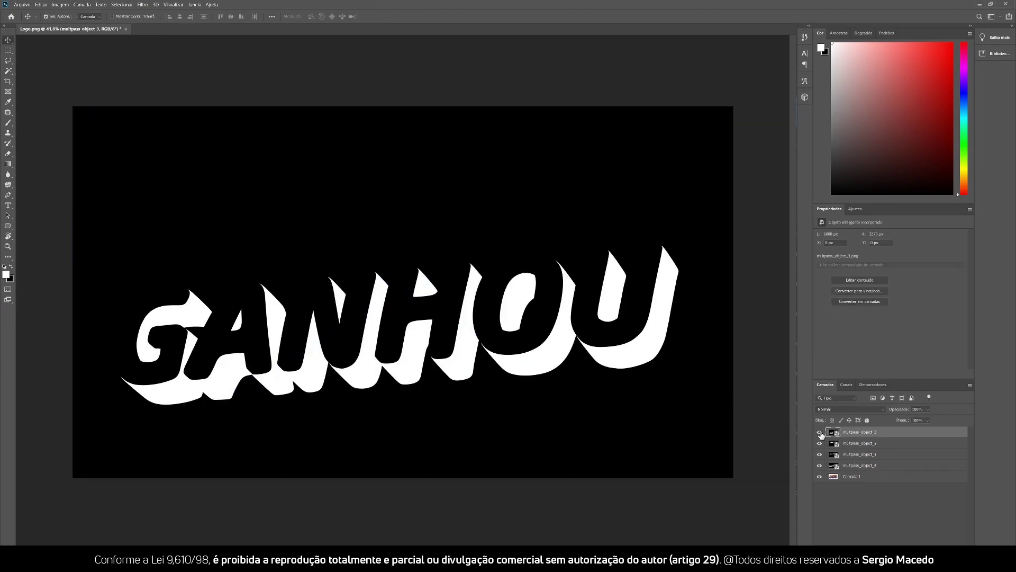
shift+click(857, 445)
shift+click(859, 465)
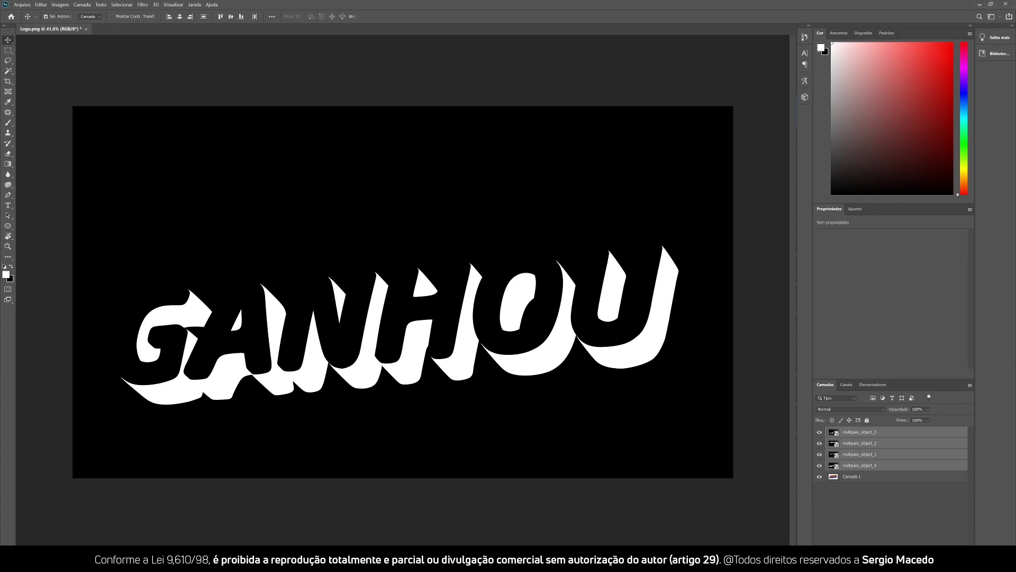
click(927, 411)
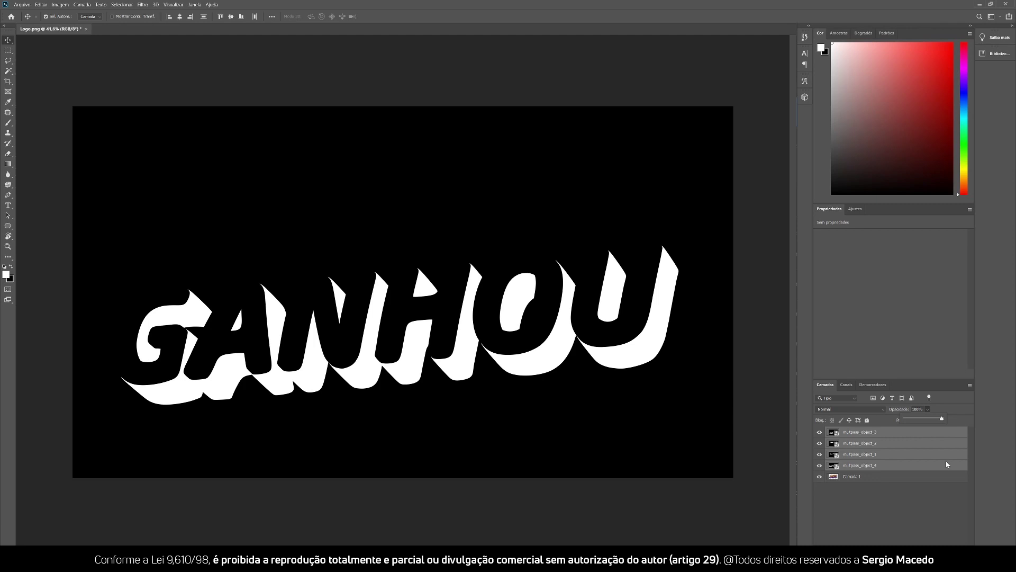
click(916, 495)
click(916, 496)
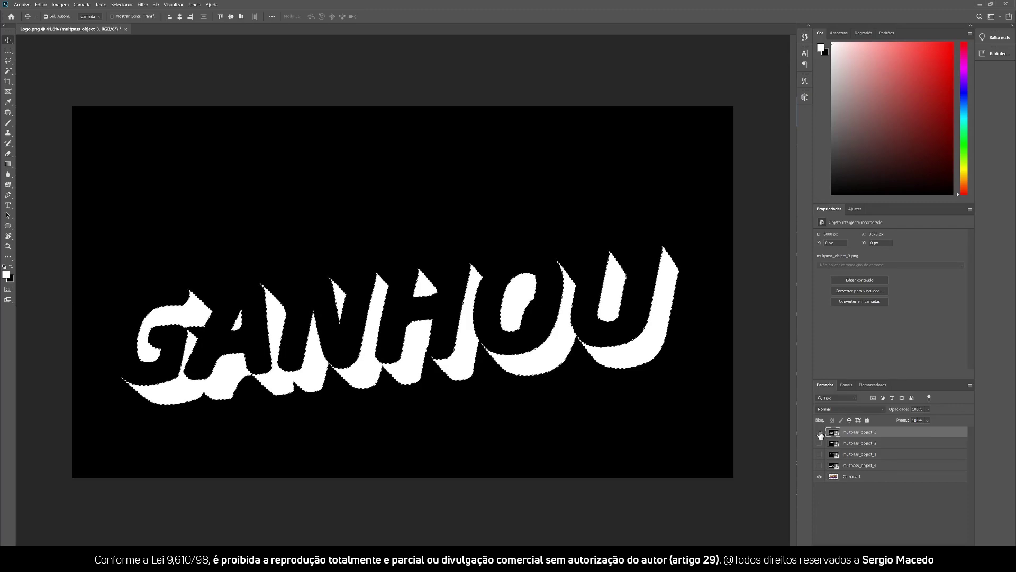
Hide multpass_object_3, and isolate the selected dark GANHOU sides by copying them from Camada 1 to a new layer with Camada 1 hidden.
click(820, 434)
click(854, 478)
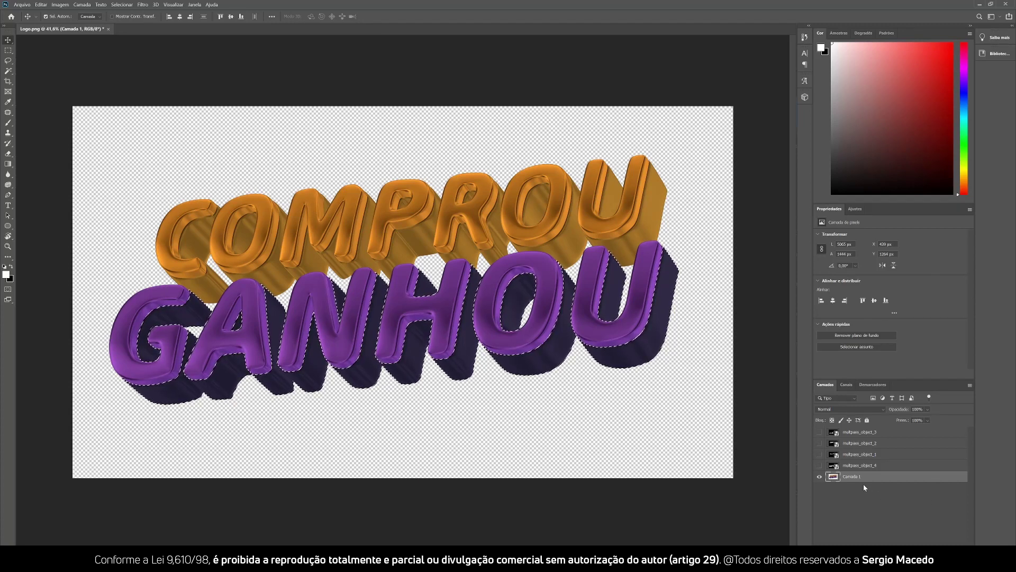
key(ctrl+j)
click(819, 488)
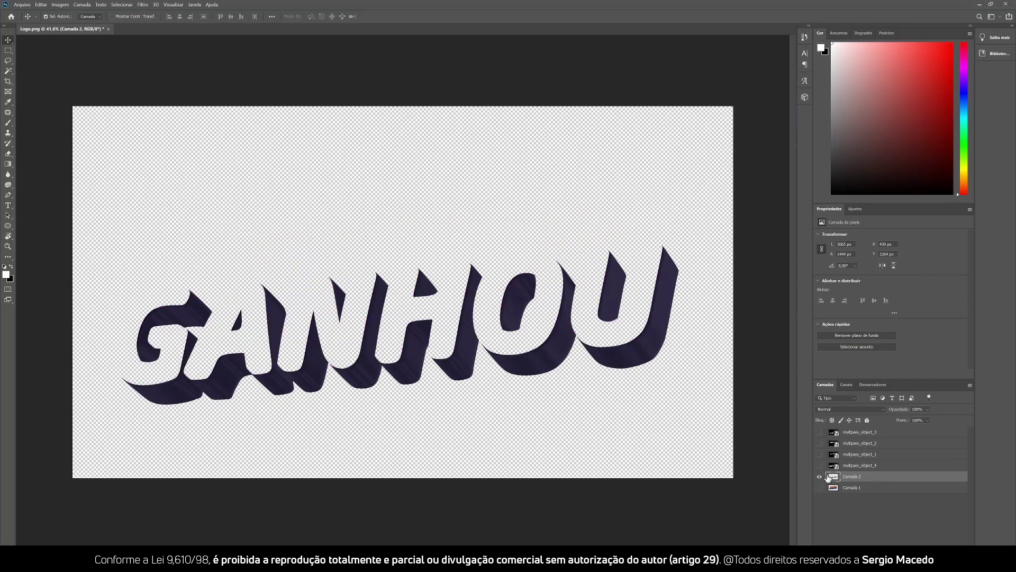
Examine the edges of the extracted GANHOU sides up close and in the full view.
key(z)
drag(317, 385, 356, 359)
key(v)
key(ctrl+0)
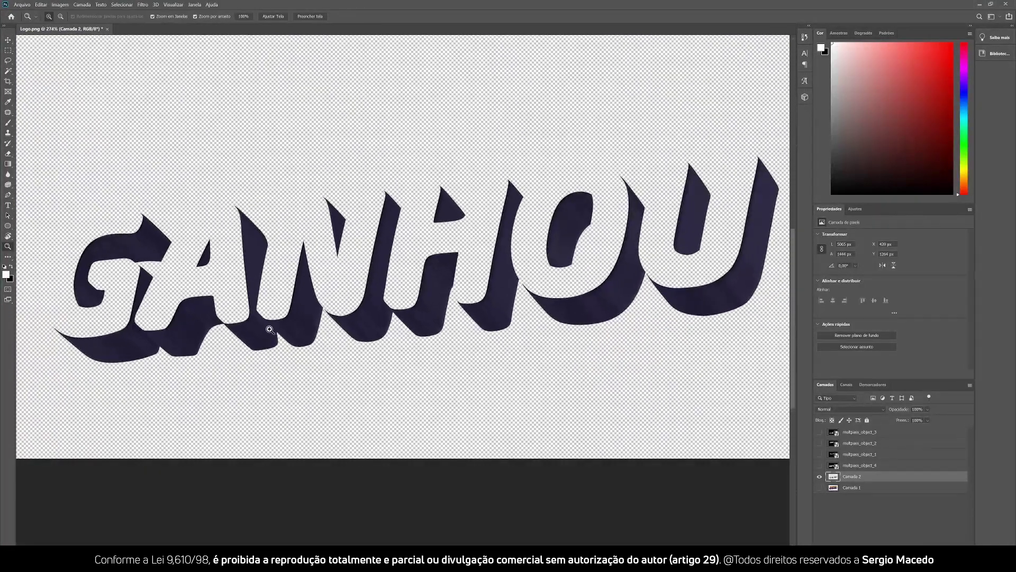
key(z)
mouse_move(414, 300)
mouse_down()
mouse_move(372, 302)
mouse_move(401, 297)
mouse_up()
key(v)
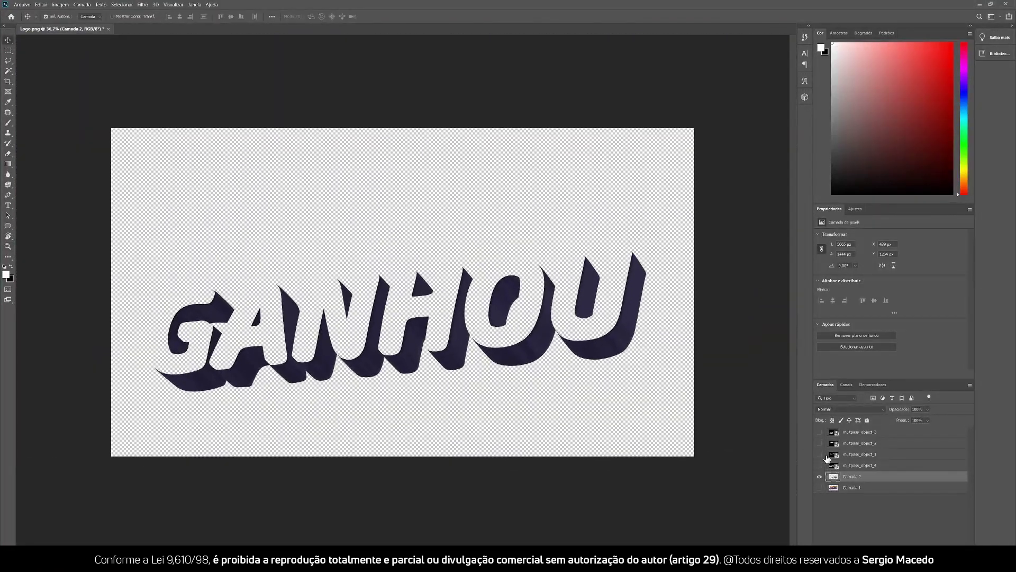
Show Camada 1 and multpass_object_2, and select the white COMPROU lettering with Color Range.
click(820, 487)
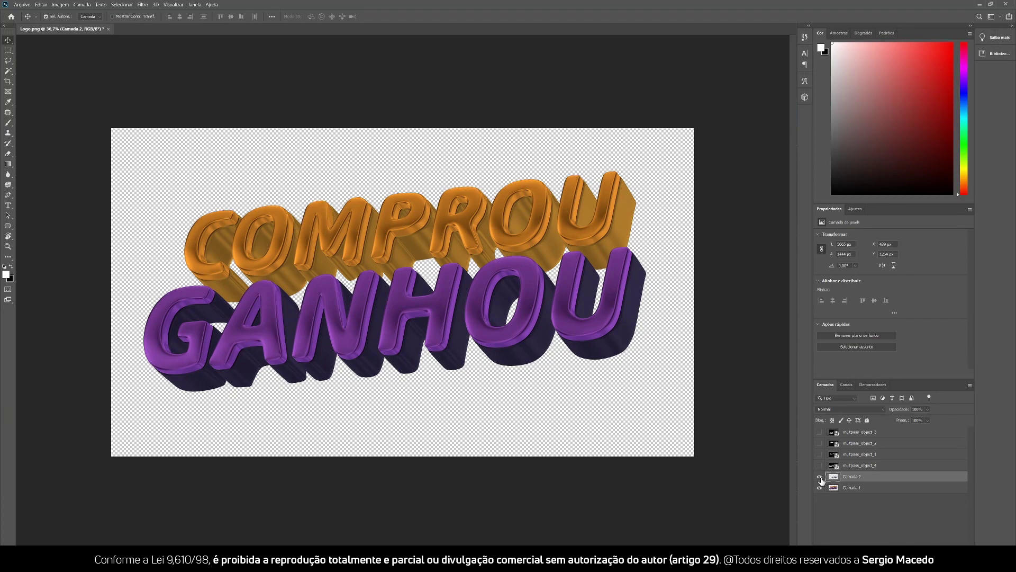
click(861, 432)
click(819, 432)
click(819, 432)
click(820, 444)
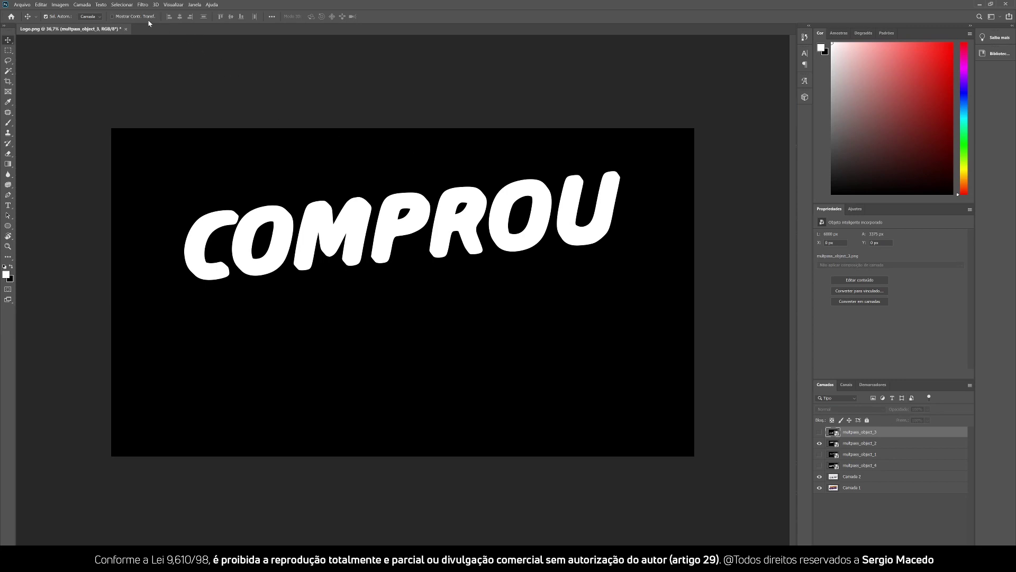
click(122, 5)
click(132, 79)
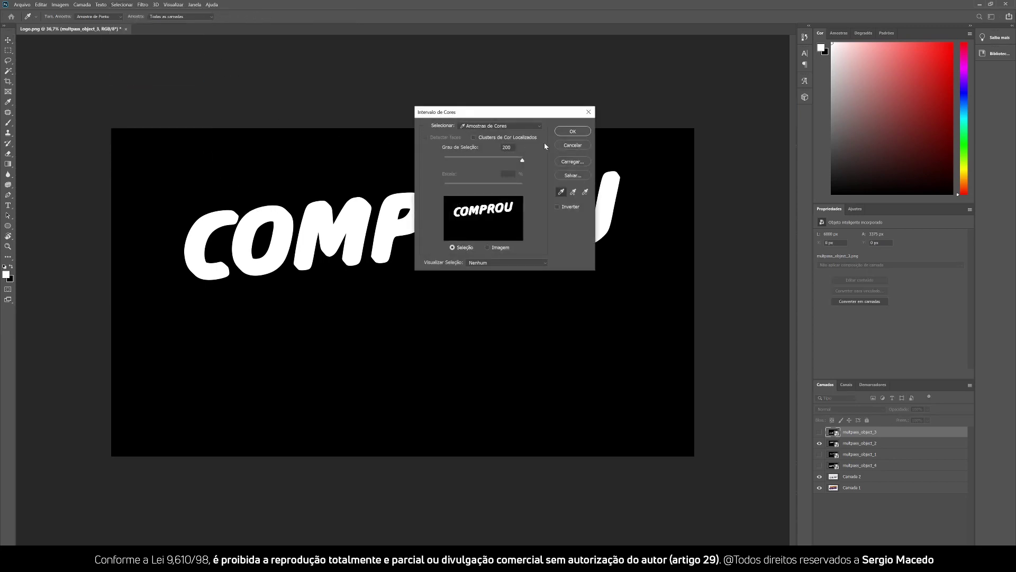
click(572, 132)
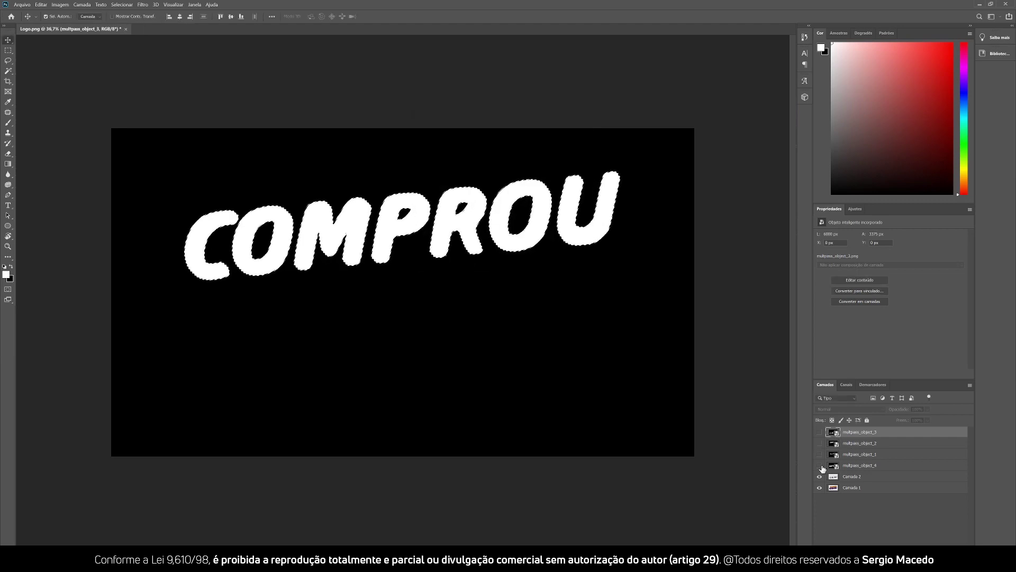
Hide multpass_object_2 and Camada 2, and make Camada 1 the active layer beneath the COMPROU selection.
click(819, 443)
click(834, 487)
click(821, 477)
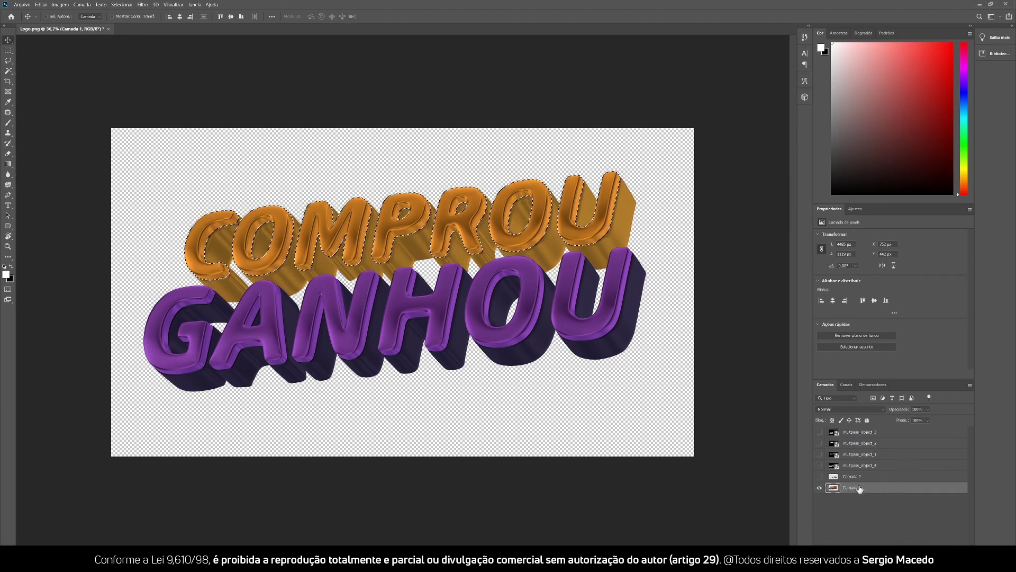
key(z)
drag(464, 228, 503, 220)
key(ctrl+space)
drag(411, 239, 382, 241)
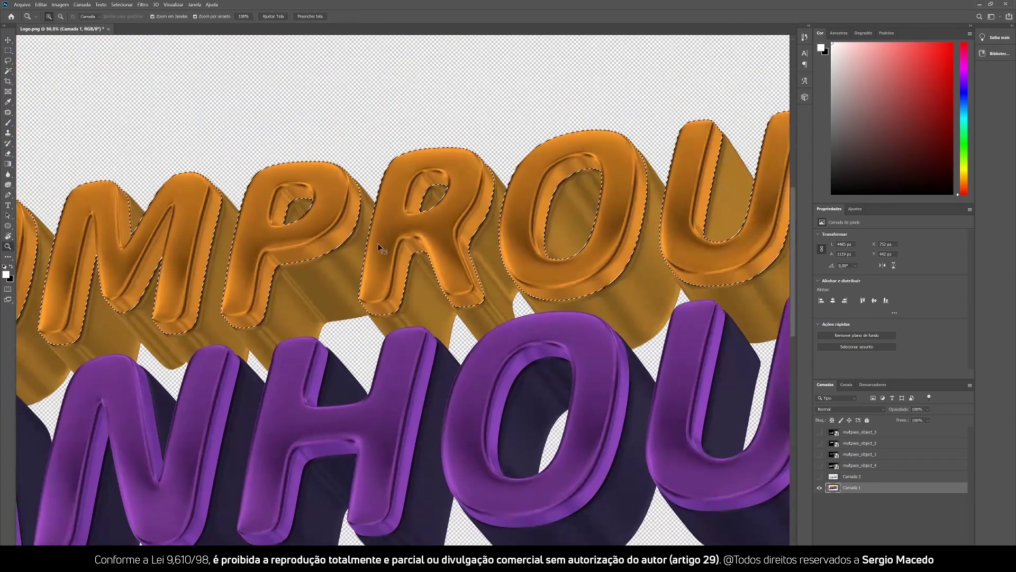
Copy the selected COMPROU front faces to a new layer and hide Camada 1.
key(ctrl+j)
key(ctrl+semicolon)
click(820, 498)
Examine the extracted COMPROU front faces and GANHOU sides at different magnifications.
key(ctrl+space)
drag(535, 288, 509, 290)
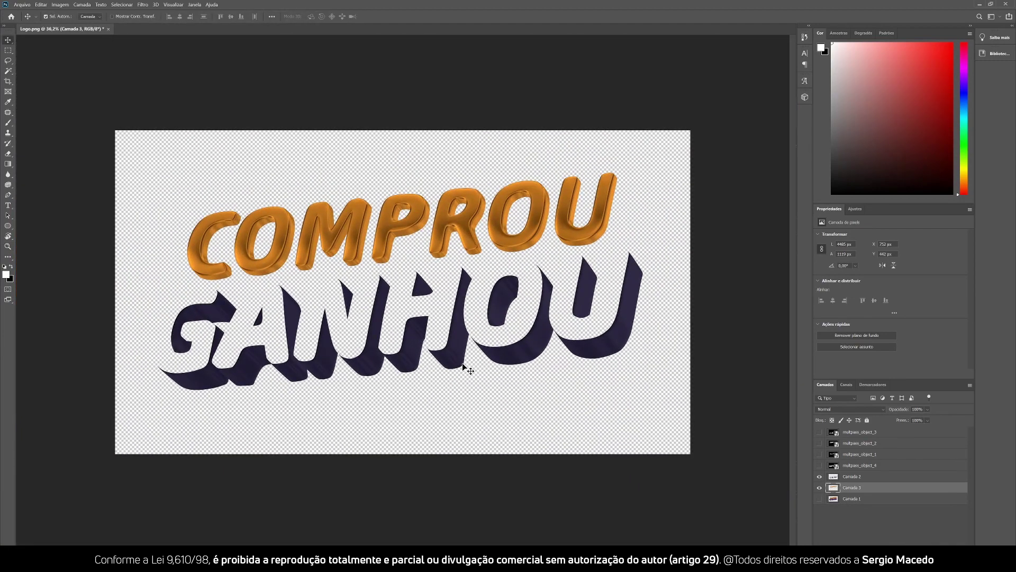
drag(451, 362, 463, 360)
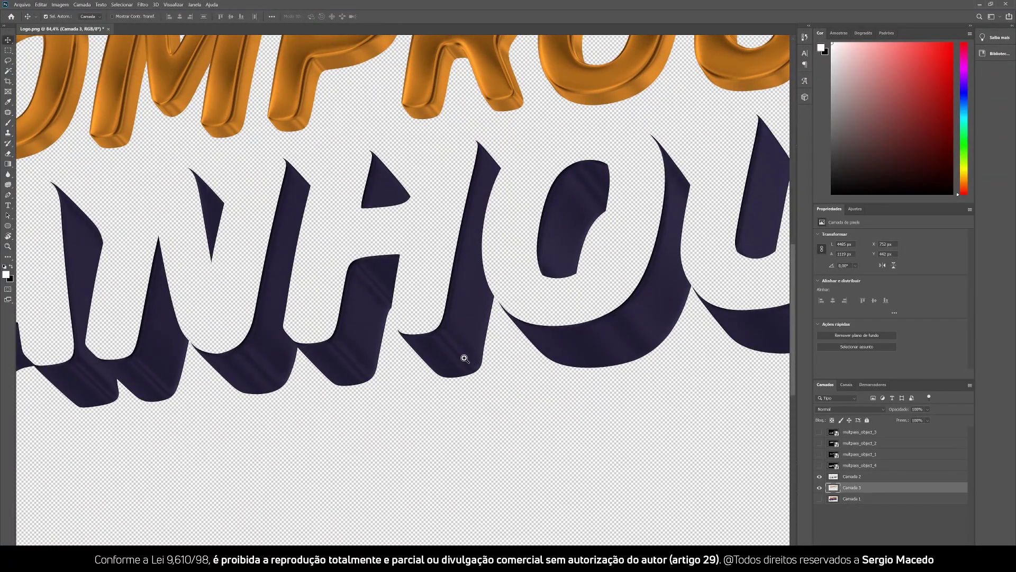
drag(464, 358, 458, 358)
key(space)
drag(418, 159, 438, 236)
key(ctrl+space)
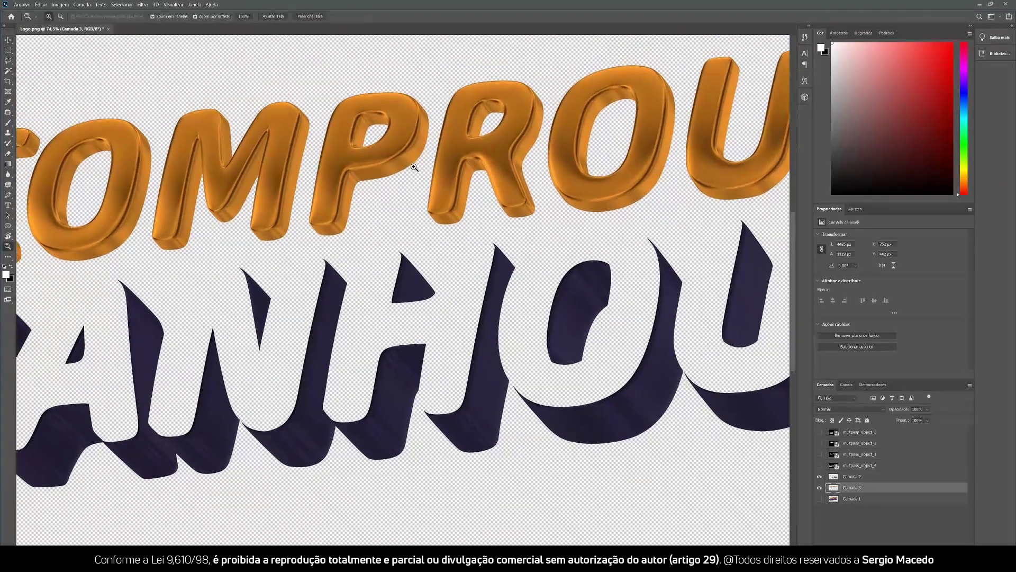
drag(414, 167, 404, 168)
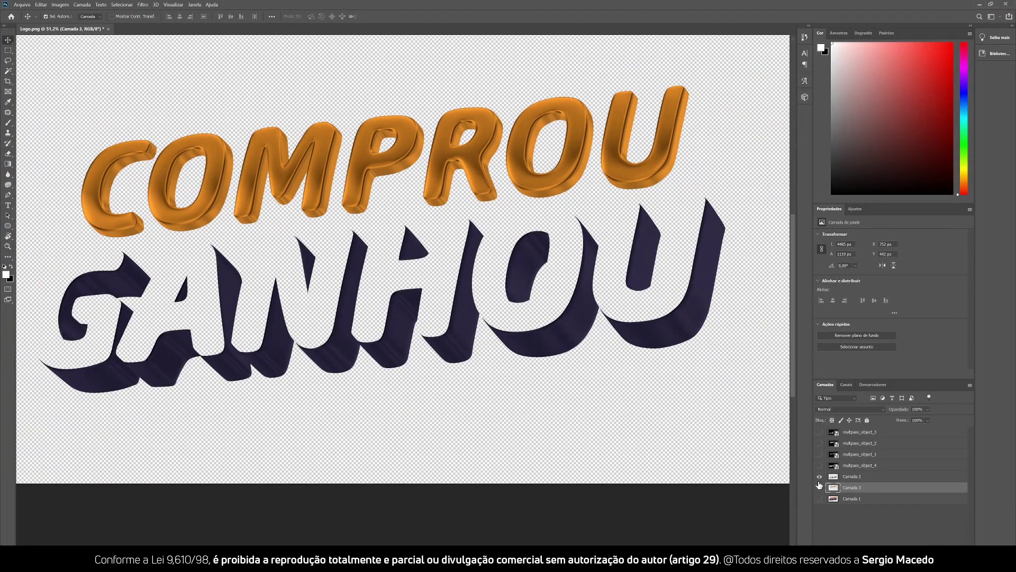
Hide the two extracted layers and show Camada 1, briefly previewing the multpass_object_2 mask.
click(819, 487)
click(820, 499)
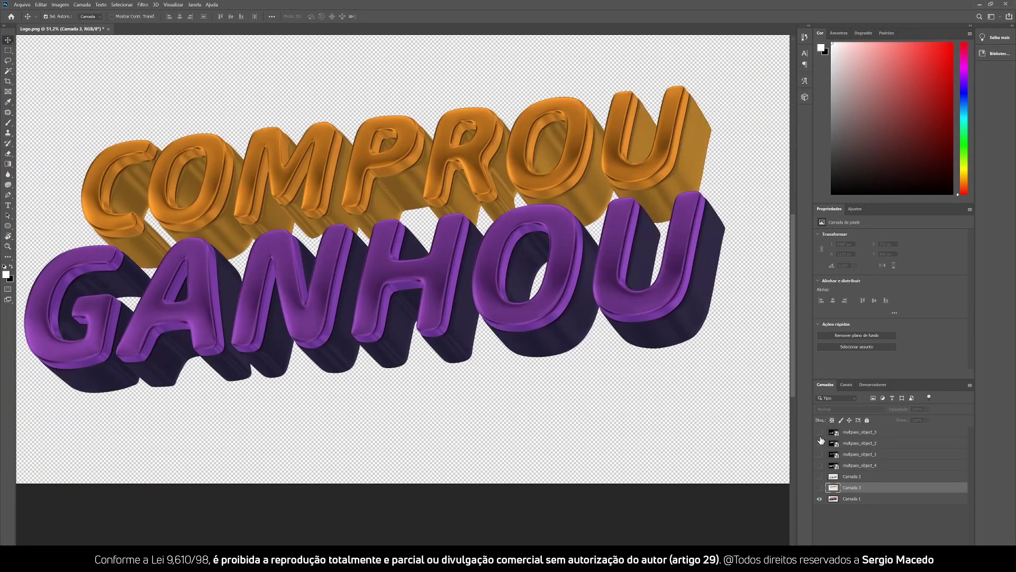
click(820, 433)
click(820, 443)
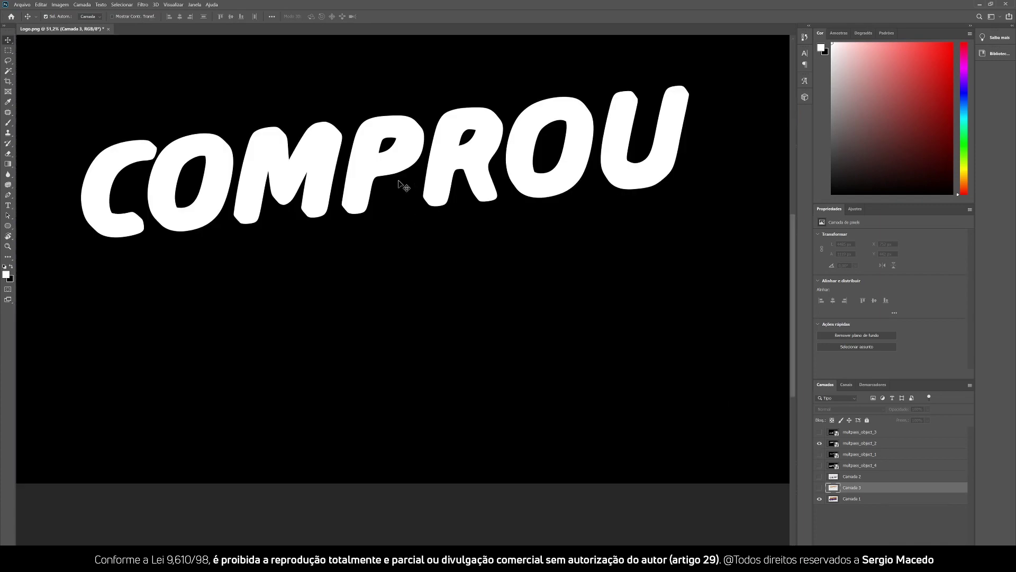
click(821, 446)
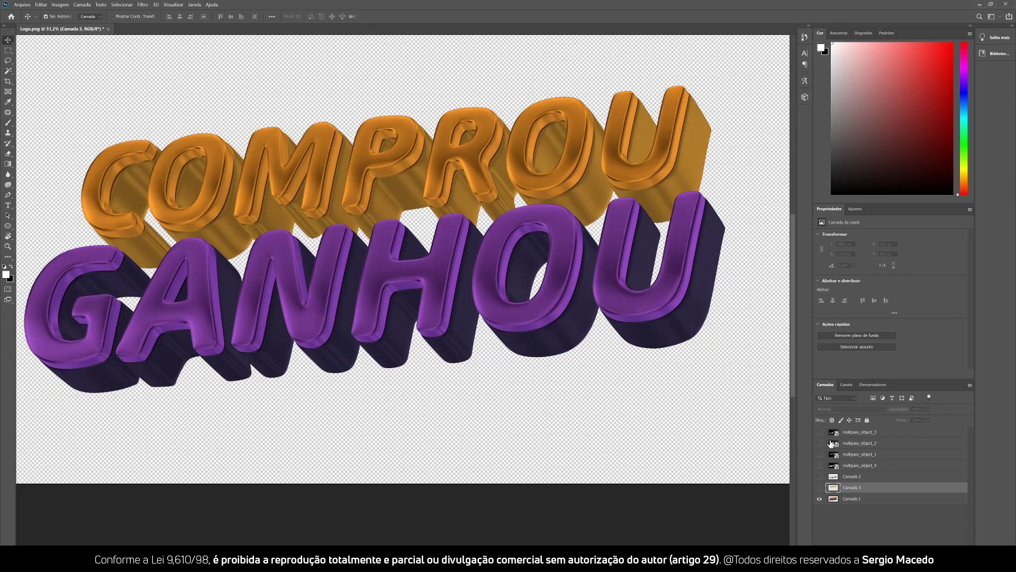
Show the multpass_object_1 mask and select its white COMPROU sides with Color Range.
click(821, 456)
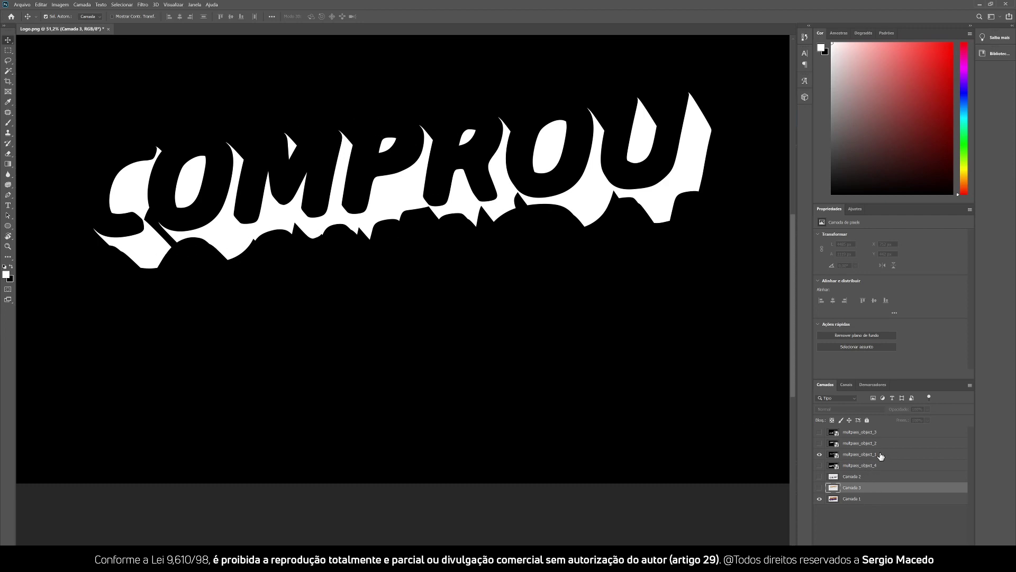
click(881, 455)
click(122, 5)
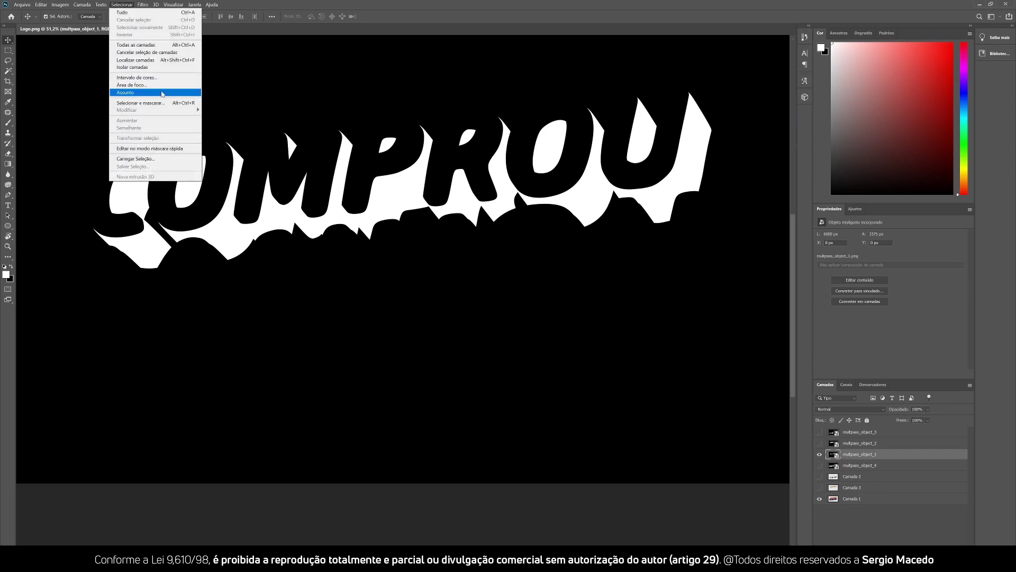
click(137, 78)
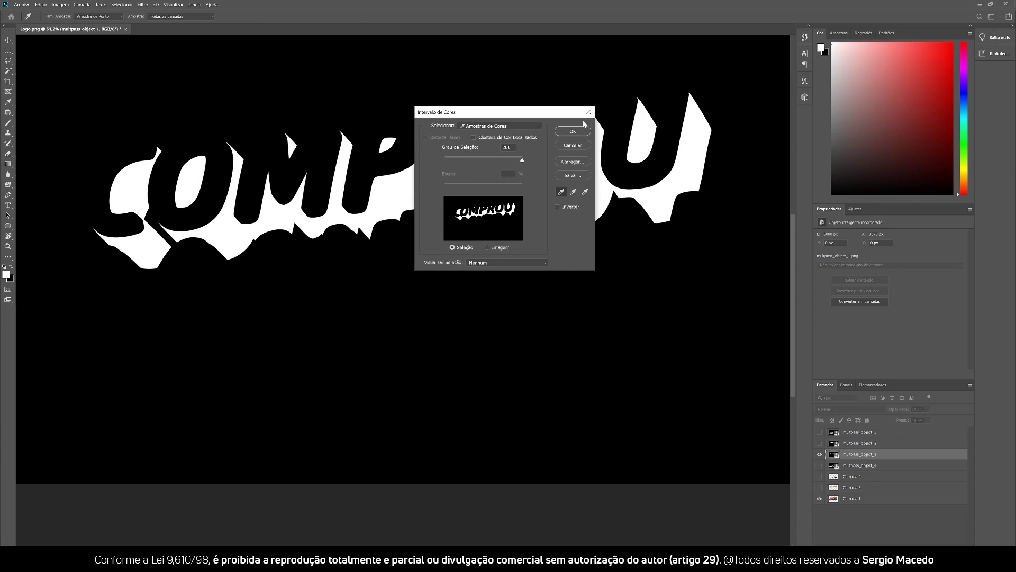
click(573, 131)
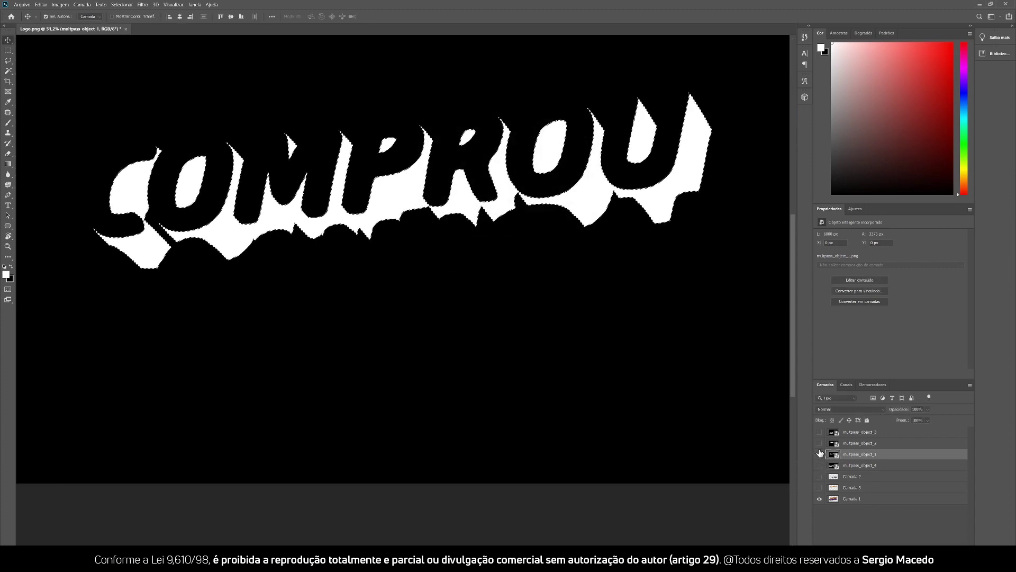
Hide the multpass_object_1 mask and copy the selected COMPROU sides from Camada 1 to a new layer.
click(819, 454)
click(843, 501)
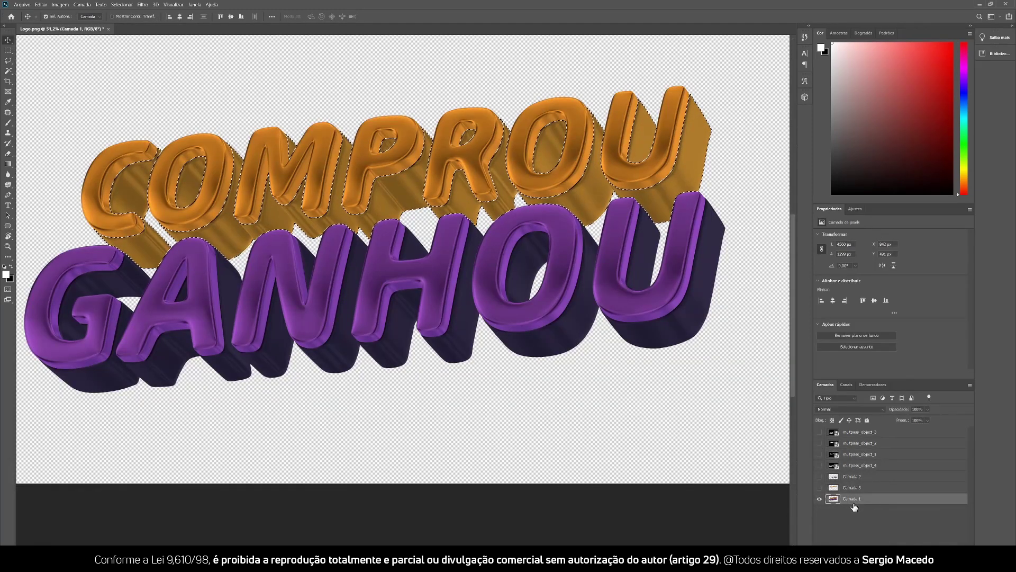
key(ctrl+j)
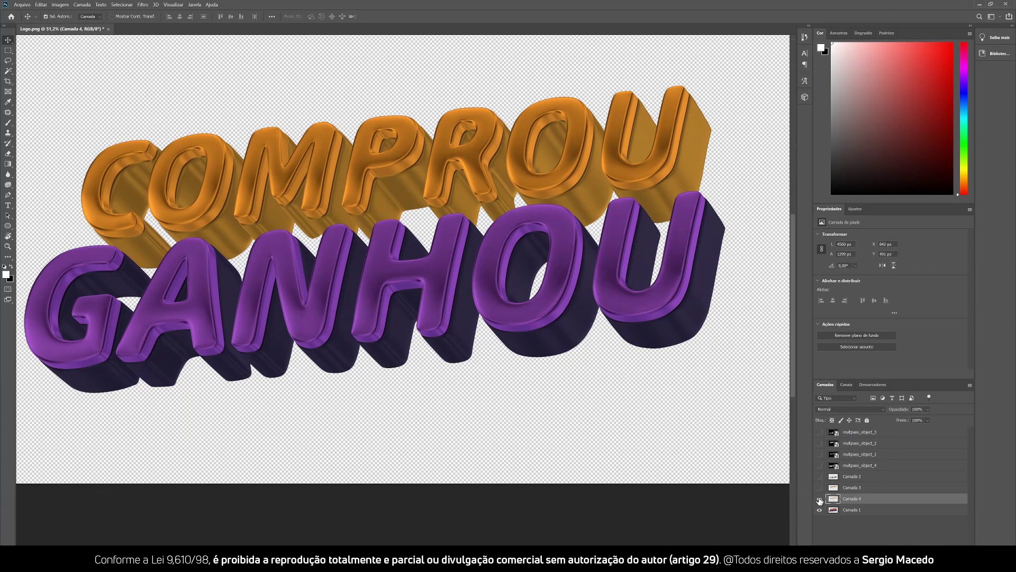
Hide Camada 1, preview the extracted COMPROU and GANHOU layers together, and hide all of them.
click(819, 510)
click(820, 487)
click(819, 476)
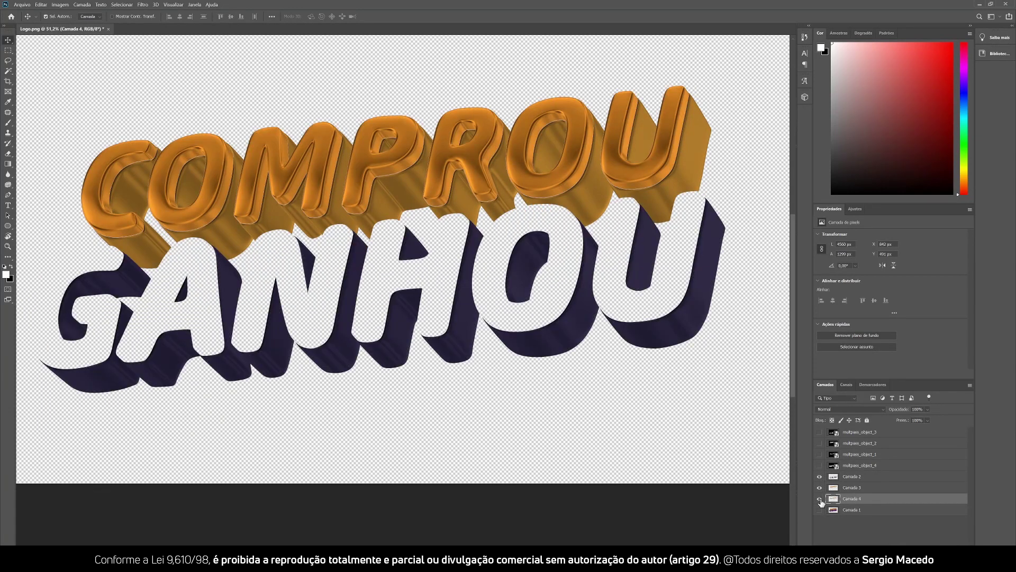
click(820, 499)
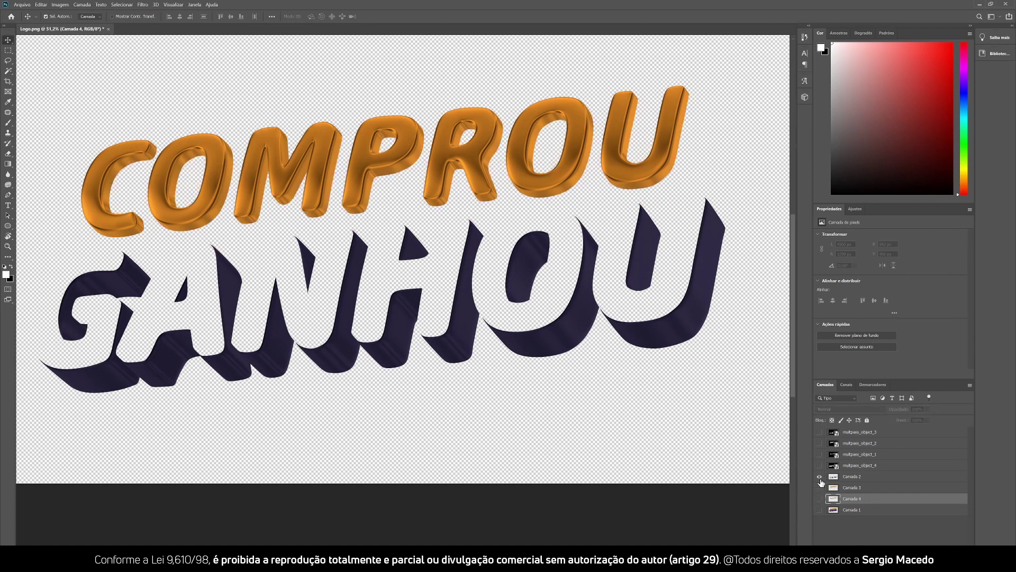
click(819, 487)
click(820, 477)
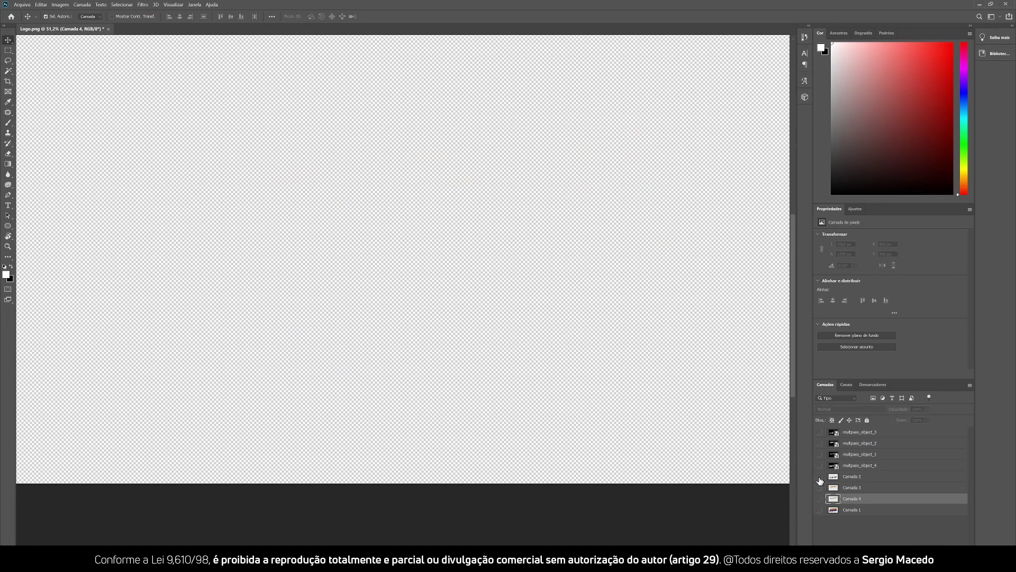
Show the multpass_object_4 mask and select its white GANHOU front faces with Color Range.
click(820, 466)
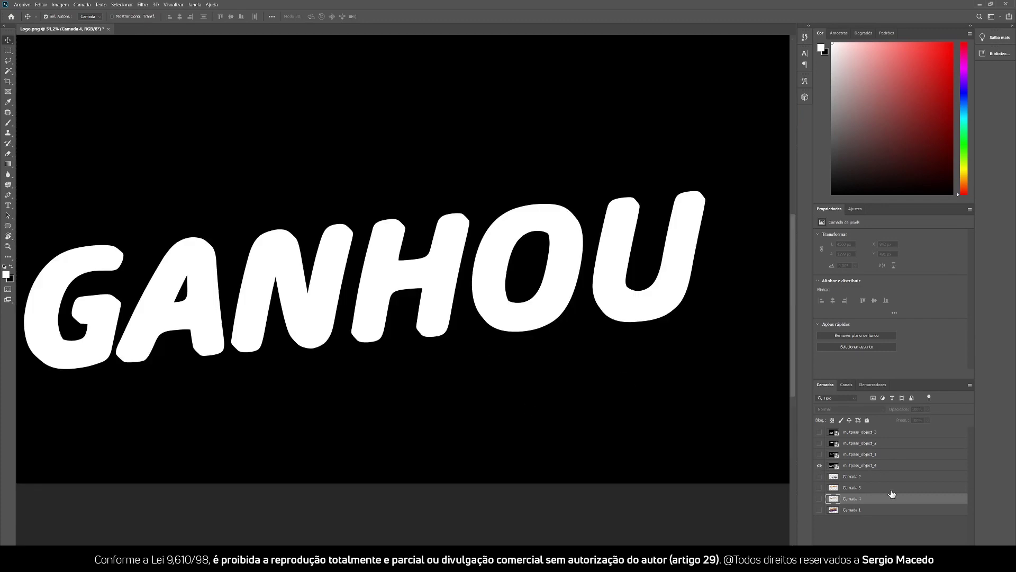
click(864, 467)
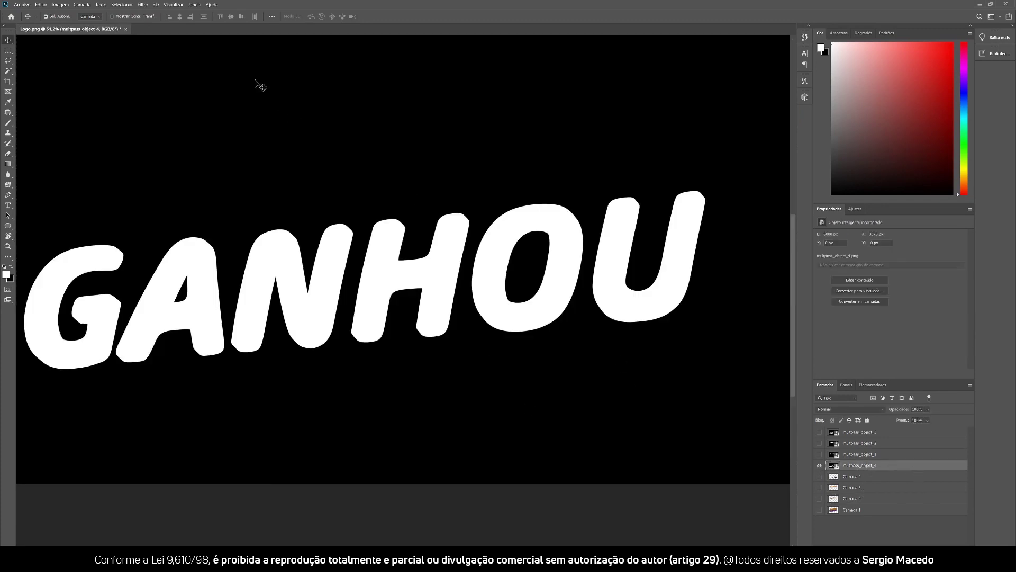
click(122, 4)
click(140, 79)
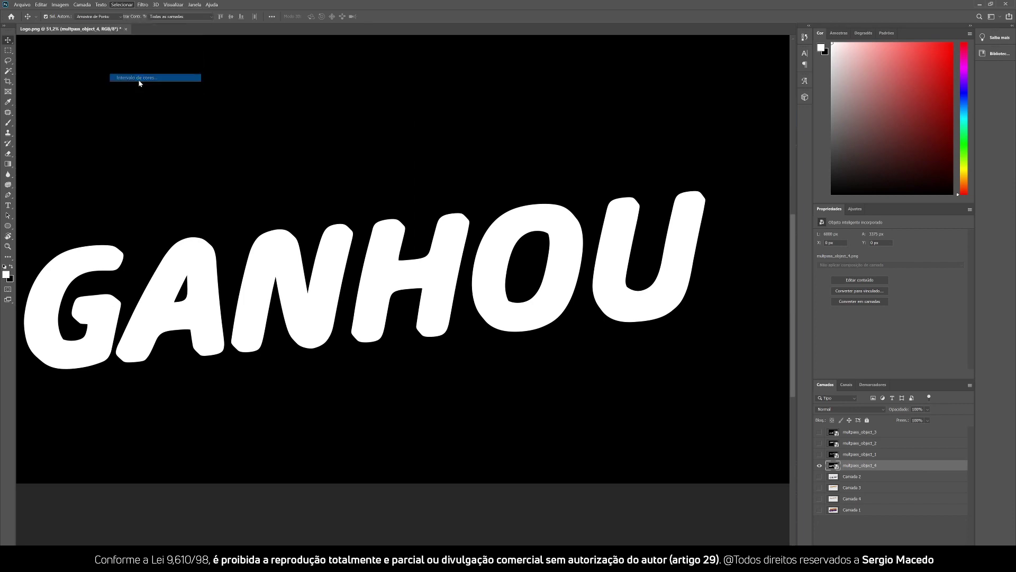
click(562, 133)
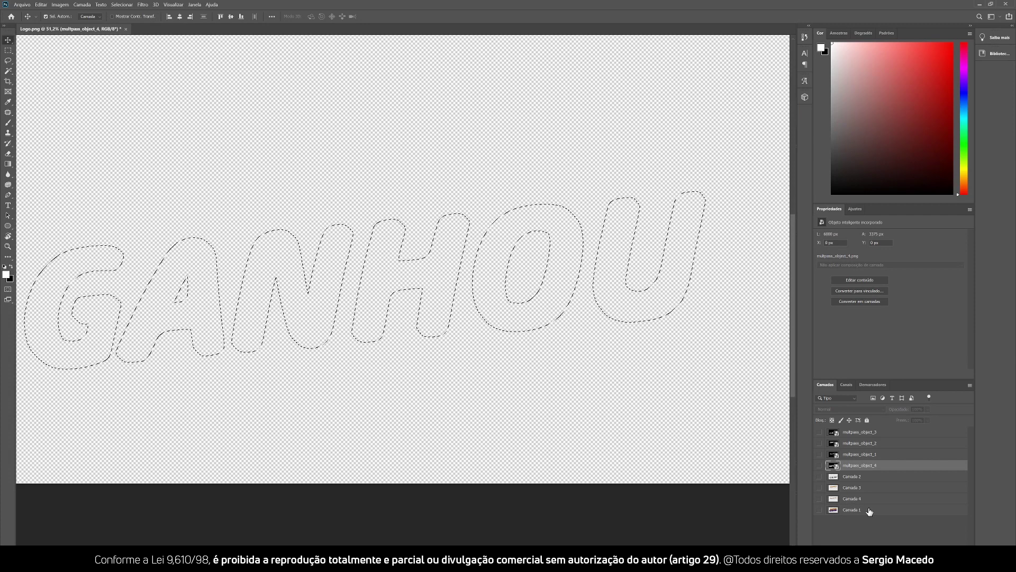
Show Camada 1 and copy the selected GANHOU front faces from it to a new layer.
click(833, 510)
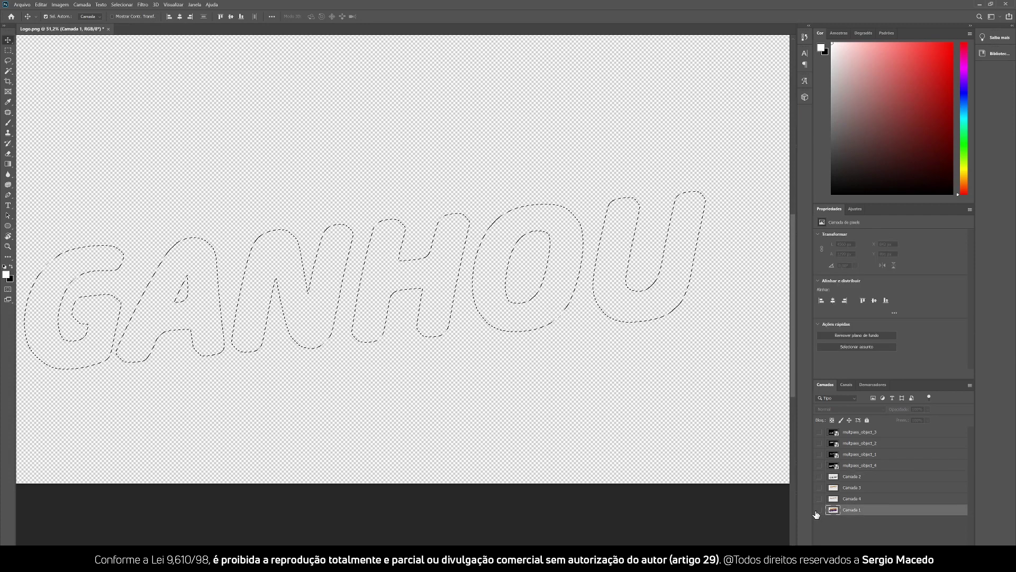
click(819, 510)
key(ctrl+j)
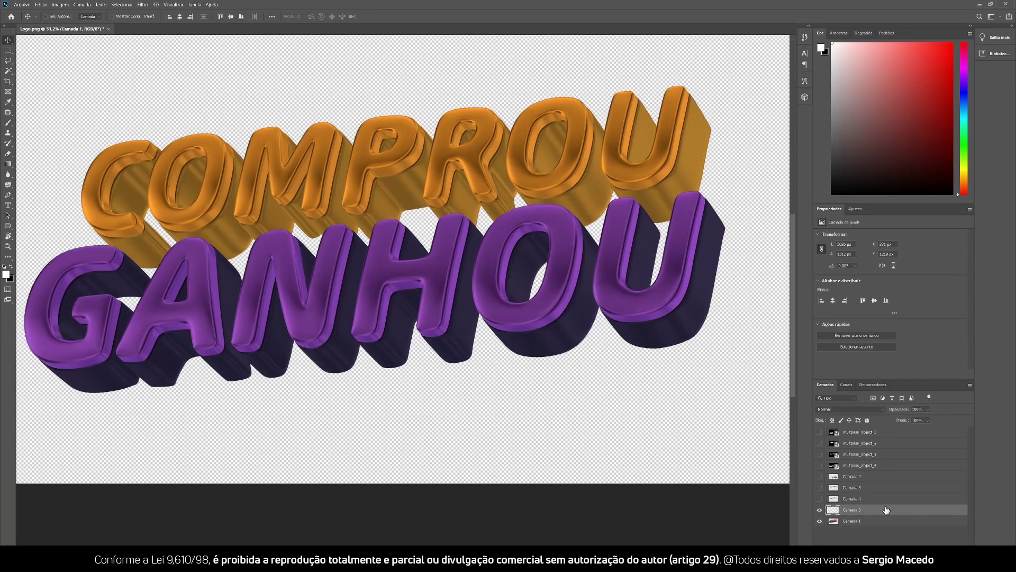
Hide Camada 1 and show Camada 4, Camada 3 and Camada 2 to assemble the full logo from its parts.
click(819, 521)
click(819, 499)
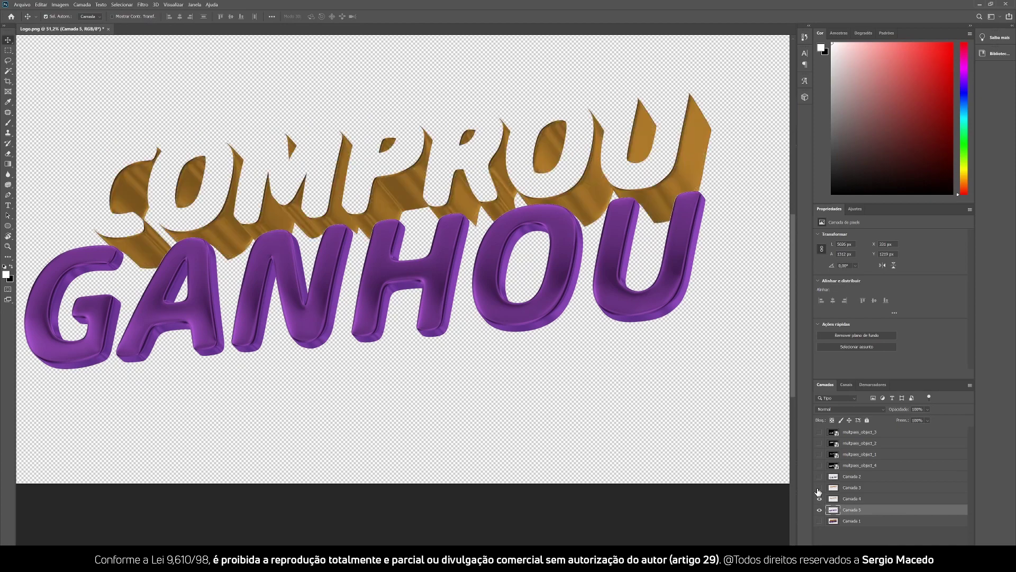
click(819, 488)
click(821, 477)
Examine the edges between the separated GANHOU faces and sides at several magnifications, with Camada 1 shown underneath for comparison.
key(z)
drag(364, 200, 405, 200)
drag(386, 266, 322, 260)
key(v)
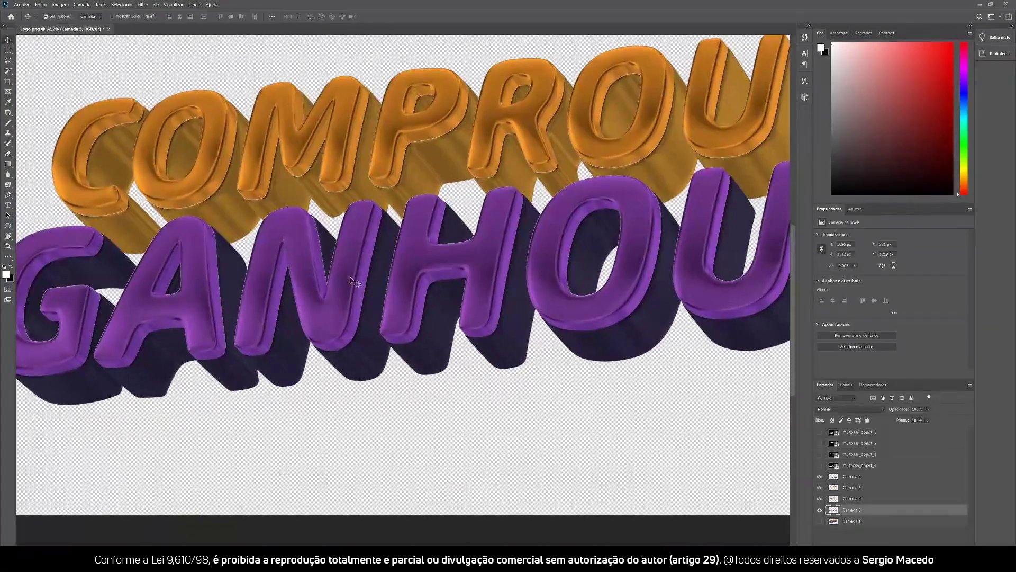
scroll(294, 312, down, 5)
scroll(295, 312, up, 10)
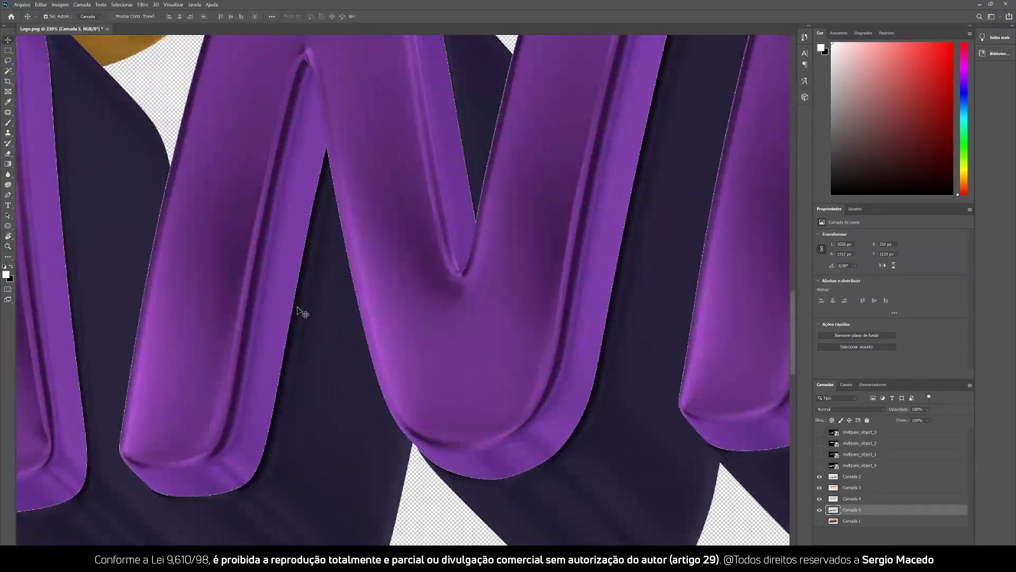
scroll(315, 204, down, 3)
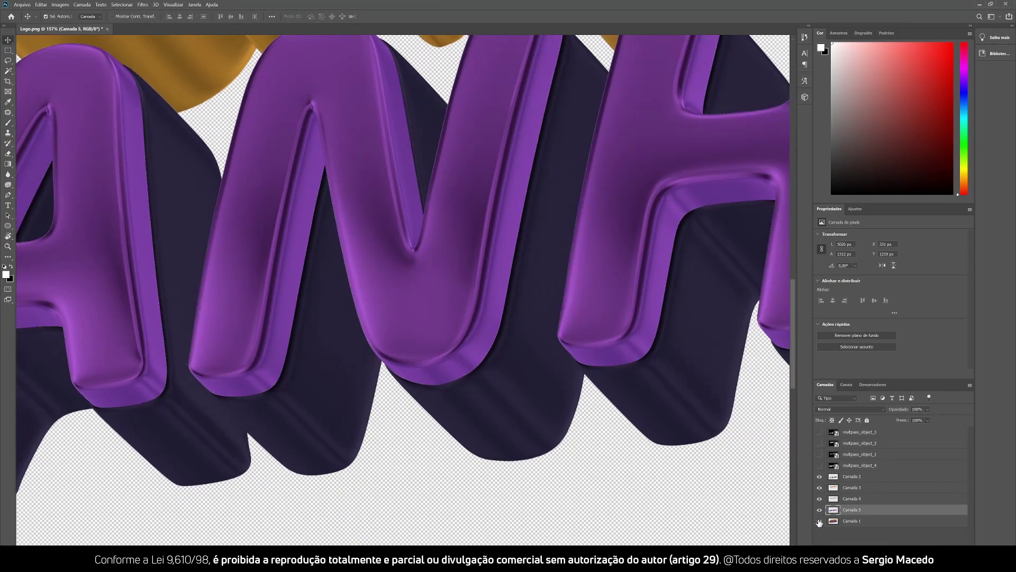
scroll(466, 354, down, 4)
scroll(454, 347, up, 3)
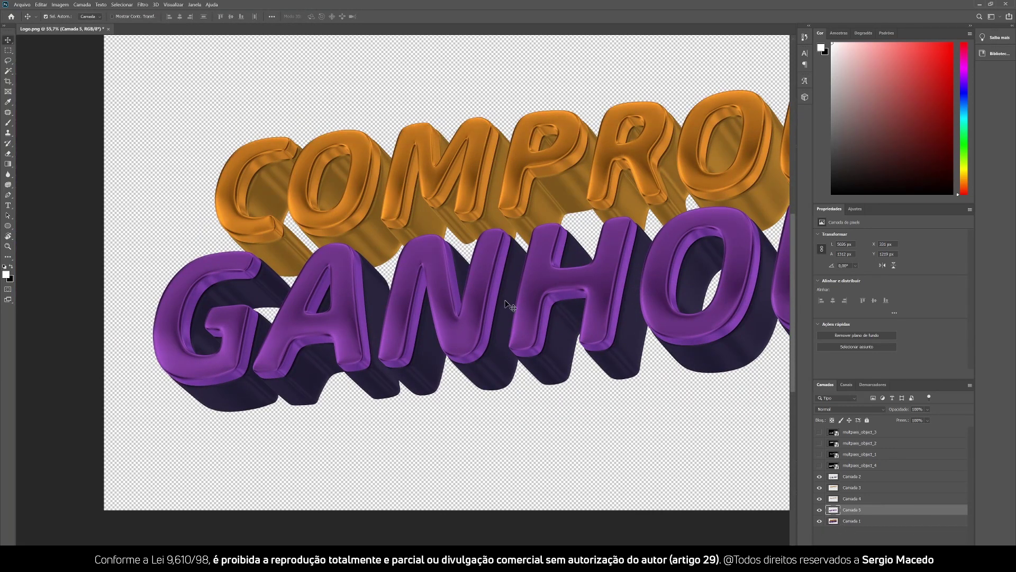
key(ctrl+space)
drag(488, 320, 463, 310)
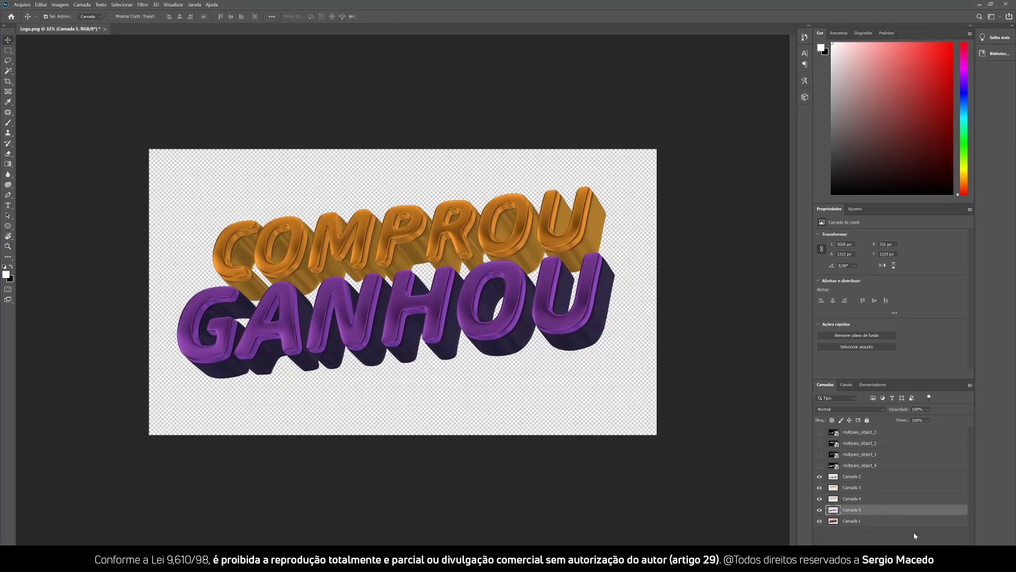
Hide Camada 1 and make Camada 5 the active layer, briefly toggling its visibility.
click(884, 522)
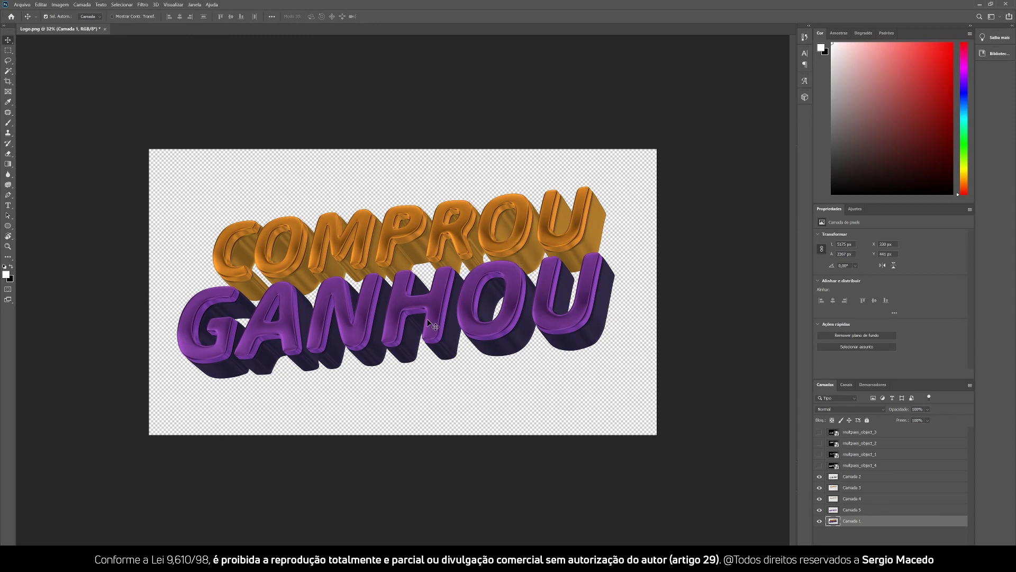
drag(404, 302, 409, 297)
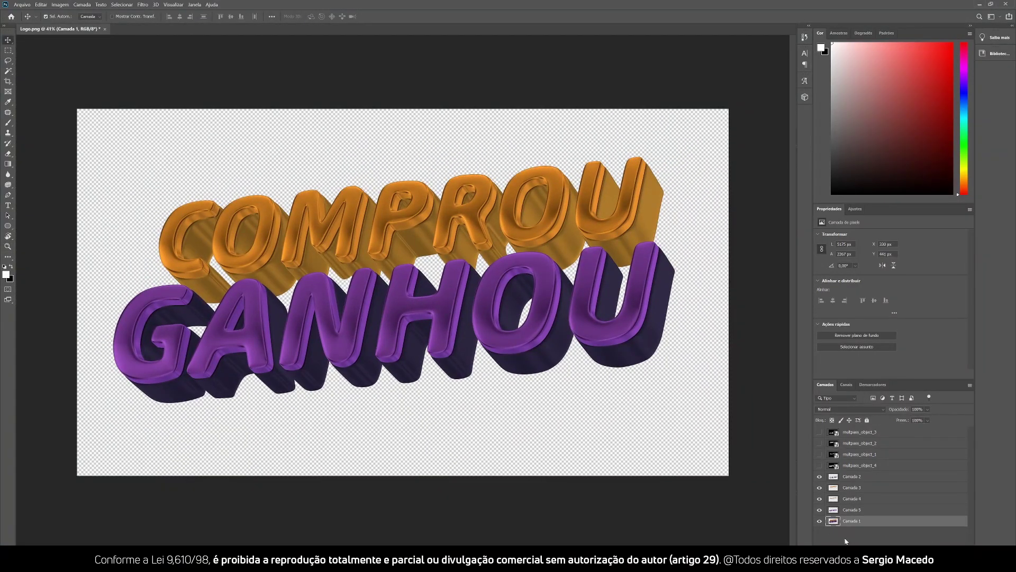
click(819, 521)
click(861, 510)
click(820, 509)
click(819, 509)
Examine the assembled logo layers closely around the GANHOU letters, with Camada 1 hidden.
key(z)
drag(360, 329, 395, 338)
key(v)
key(z)
key(v)
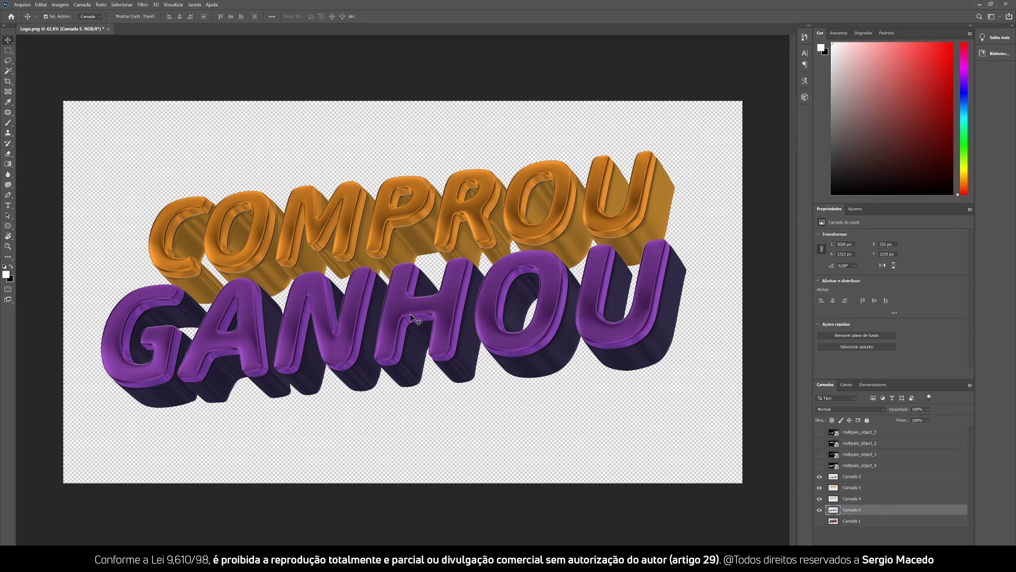
drag(371, 316, 463, 308)
drag(540, 292, 511, 296)
drag(537, 332, 470, 350)
drag(510, 315, 522, 307)
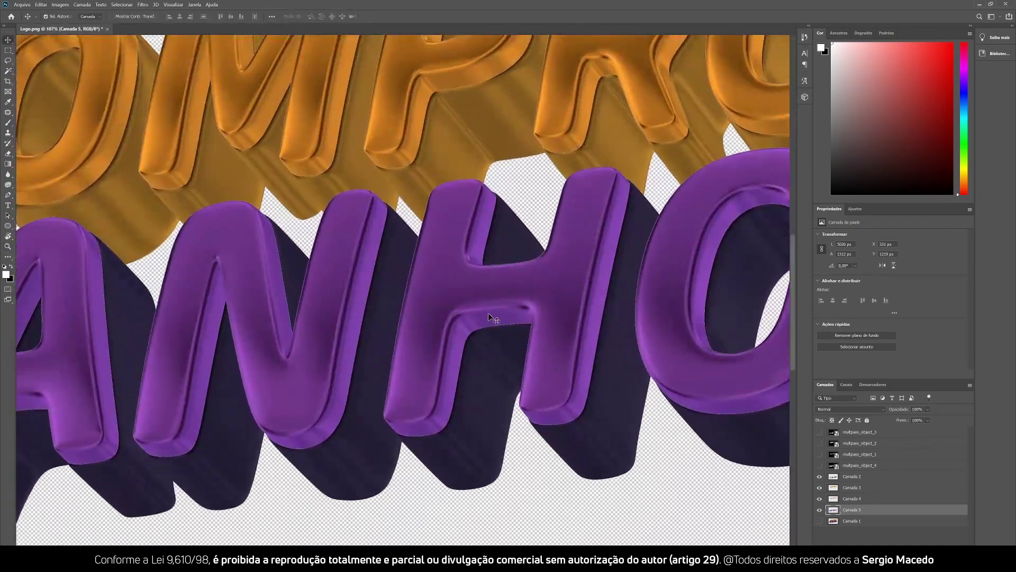
mouse_move(459, 319)
mouse_down()
mouse_move(474, 311)
mouse_move(436, 329)
mouse_move(509, 298)
mouse_move(442, 315)
mouse_up()
key(ctrl+0)
Hide Camada 4, Camada 3 and Camada 2 to isolate the GANHOU faces, and add a Hue/Saturation adjustment layer above Camada 5.
click(820, 510)
click(819, 510)
click(820, 499)
click(820, 488)
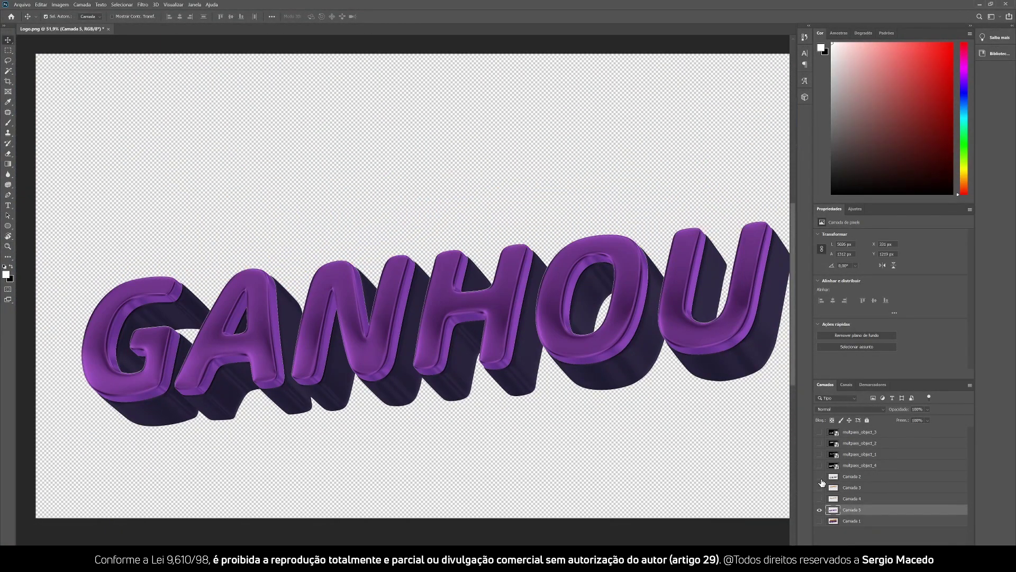
click(820, 476)
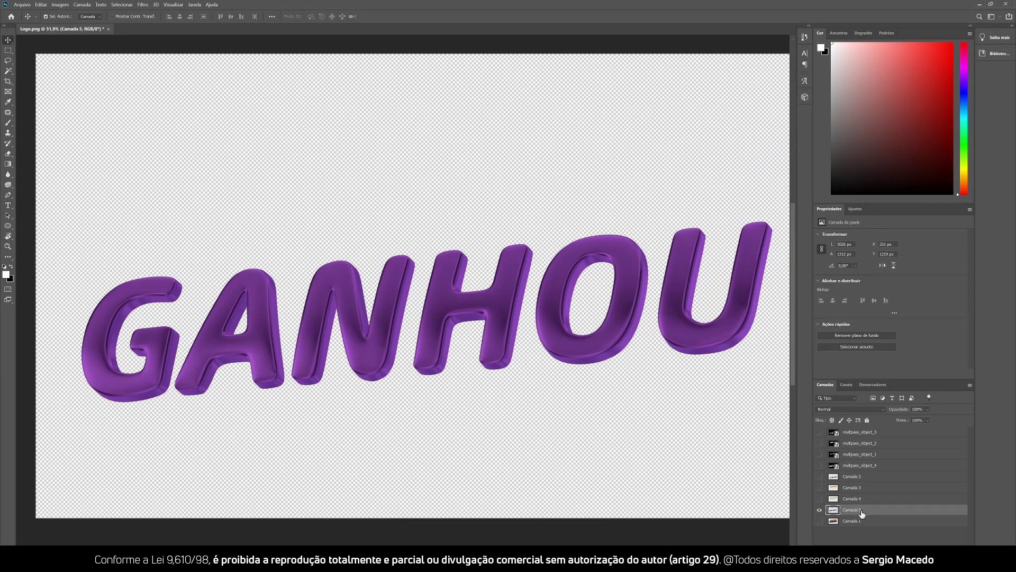
click(855, 208)
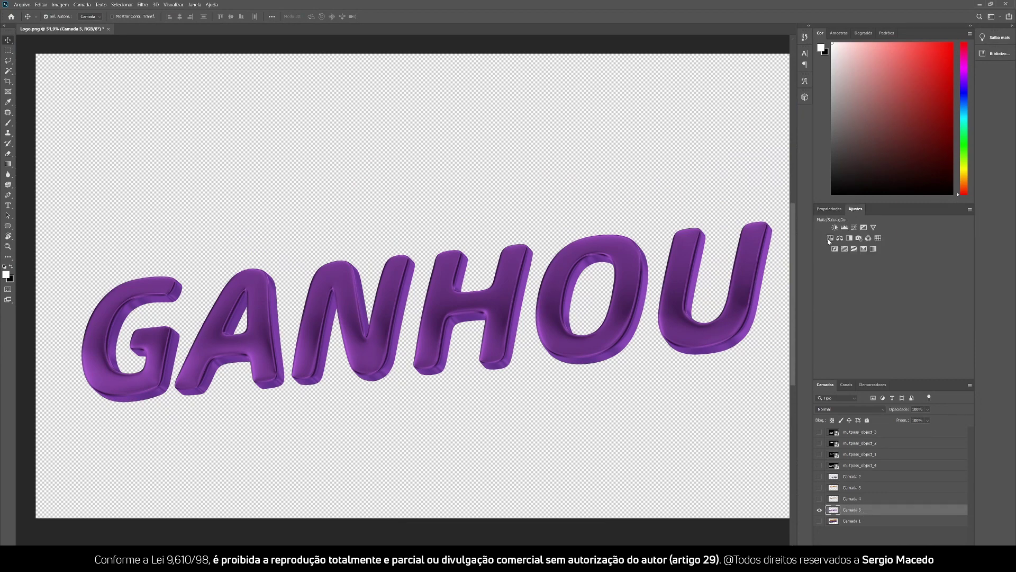
click(830, 238)
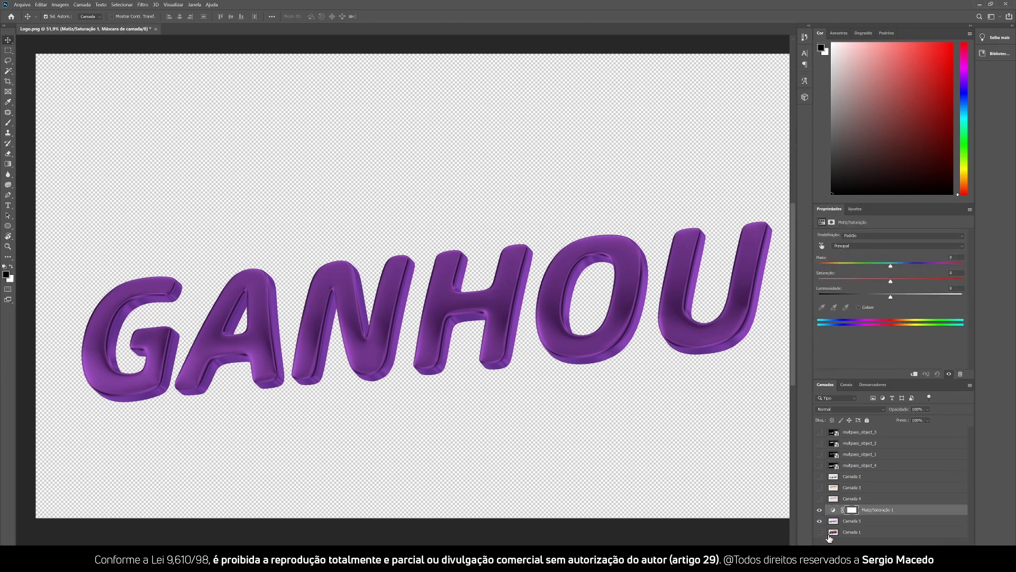
Create a new empty layer and place it at the bottom of the layer stack, below Camada 1.
click(882, 532)
click(918, 551)
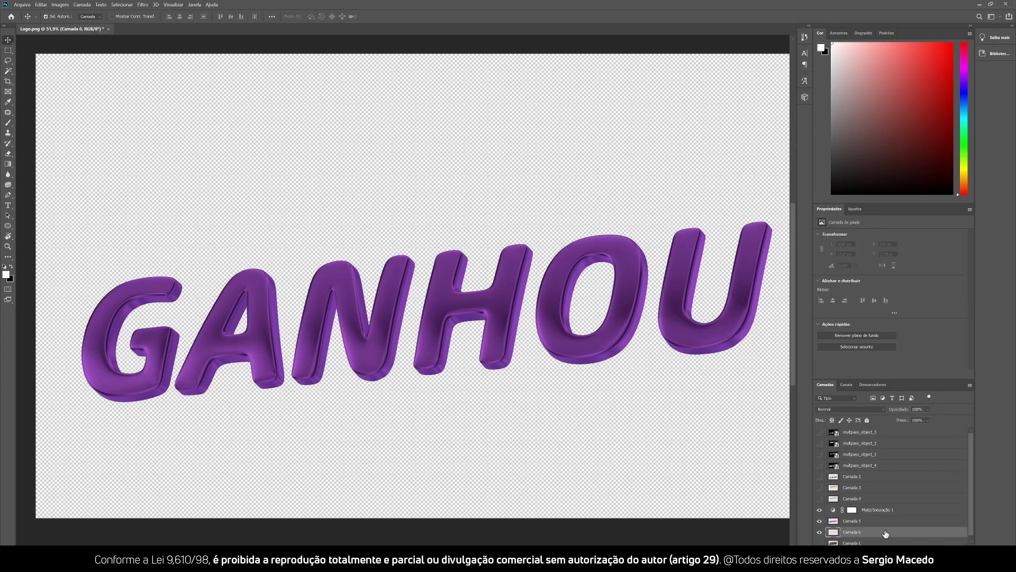
scroll(861, 517, down, 1)
drag(858, 527, 856, 543)
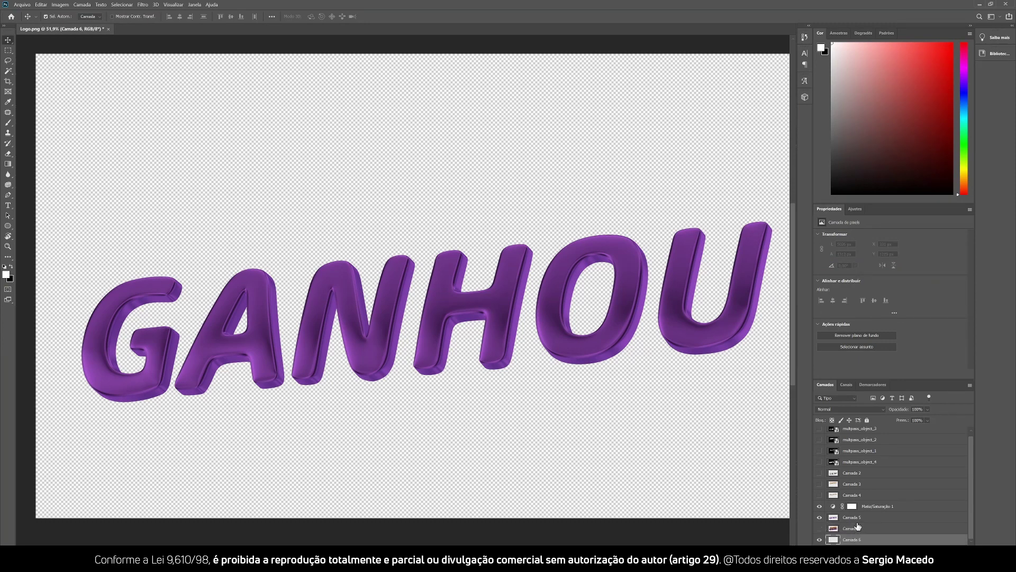
Set the background color to a dark purple and fill the empty bottom layer with it.
click(10, 278)
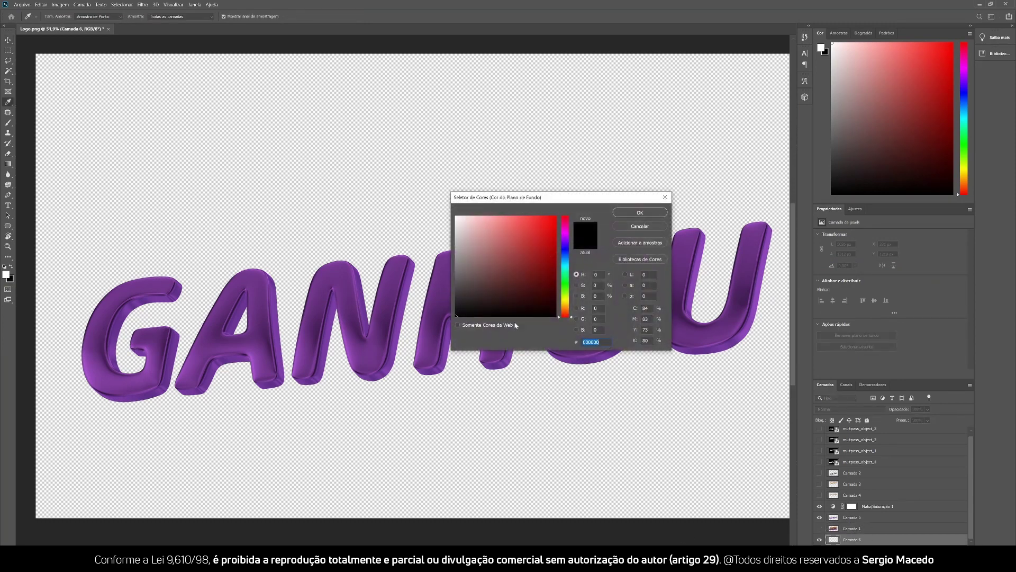
click(450, 299)
click(527, 287)
click(623, 214)
key(ctrl+BackSpace)
key(ctrl+space)
drag(437, 263, 81, 283)
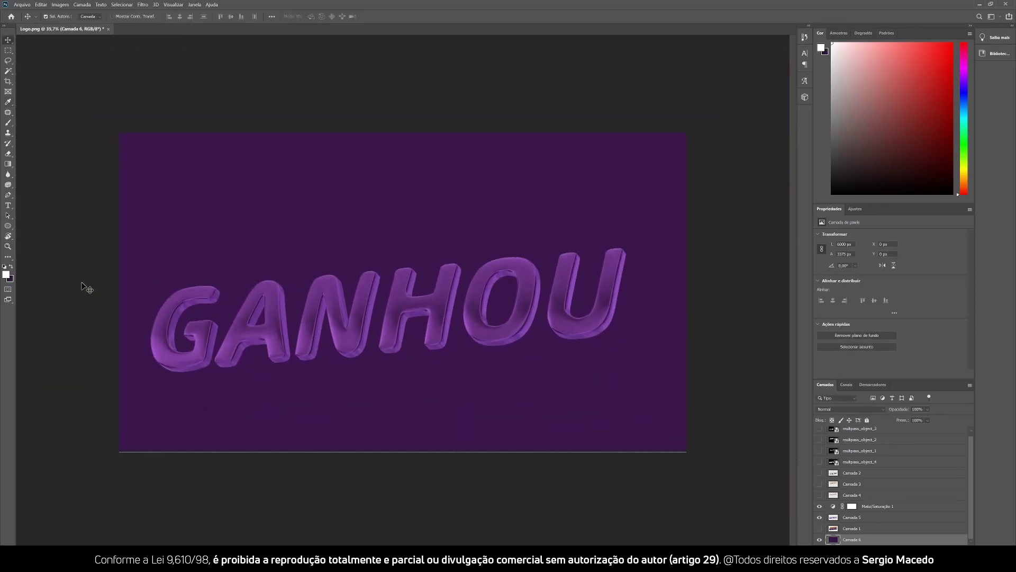
Darken the background color to a near-black purple and refill the bottom layer behind the GANHOU faces with it.
click(10, 278)
drag(527, 295, 525, 298)
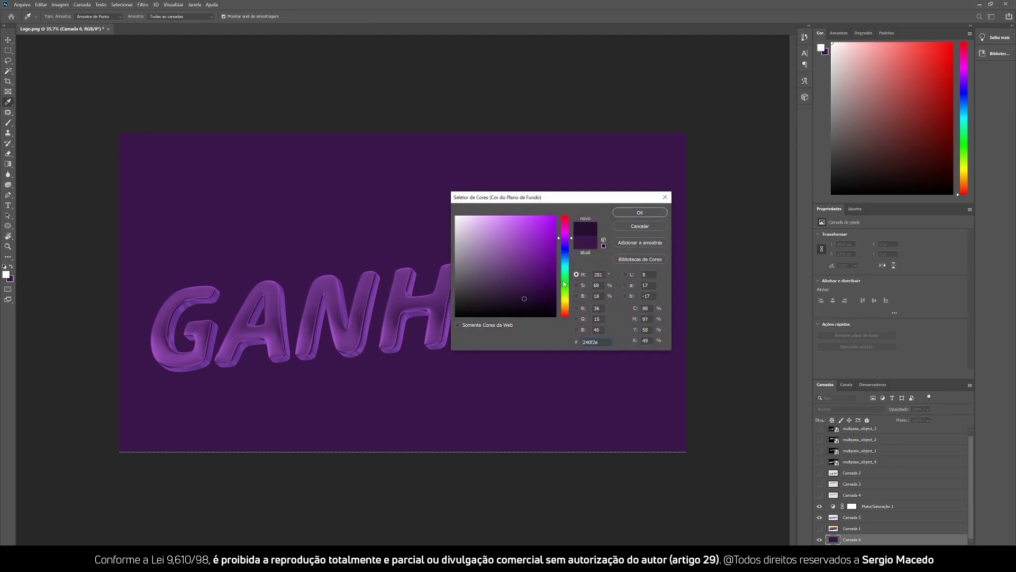
click(510, 305)
click(638, 213)
key(ctrl+BackSpace)
key(ctrl+space)
drag(358, 308, 361, 305)
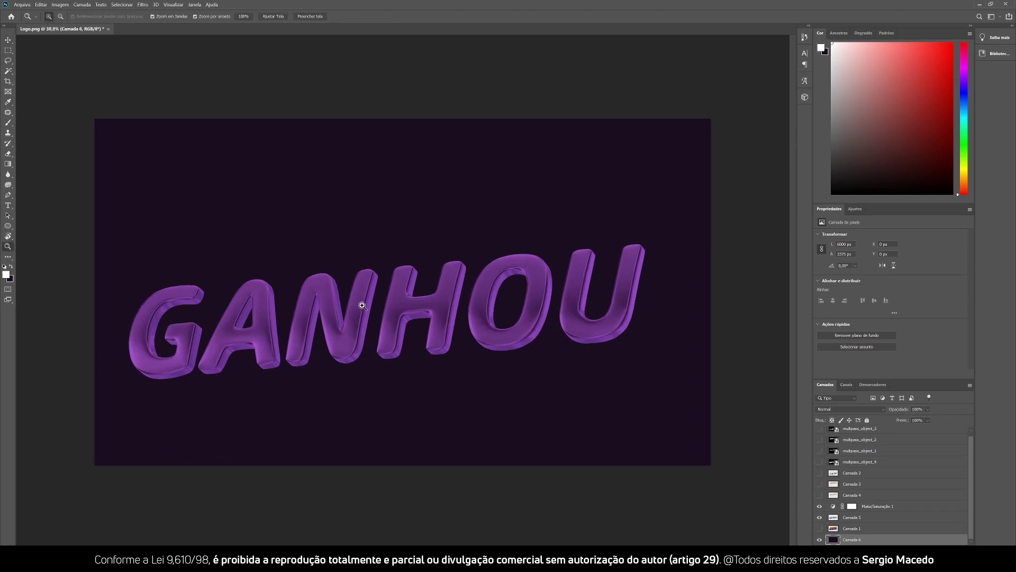
Try shifting the Hue/Saturation layer's hue towards blue without clipping it, checking the effect with Camada 5 hidden and shown.
click(832, 509)
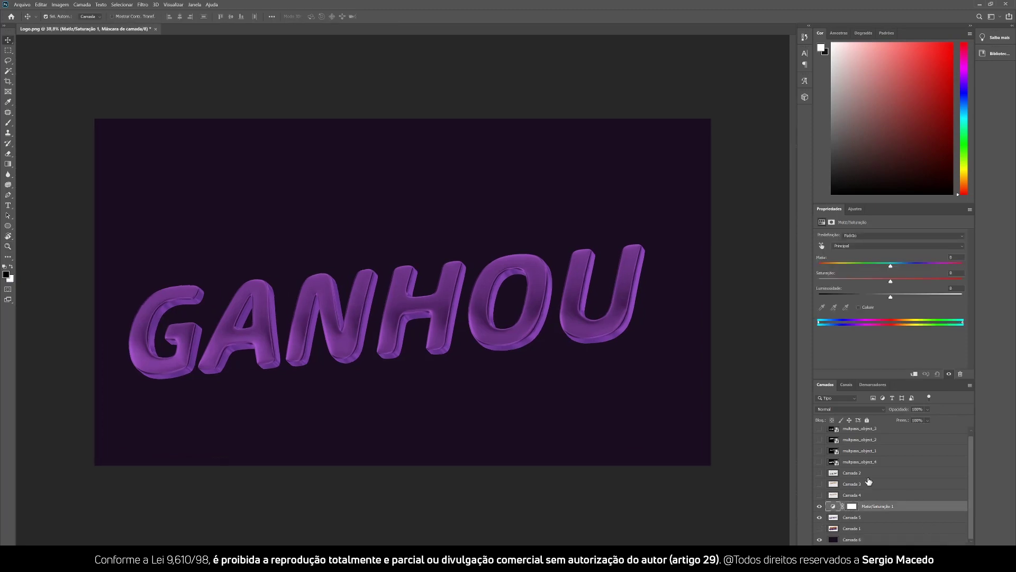
drag(891, 265, 855, 266)
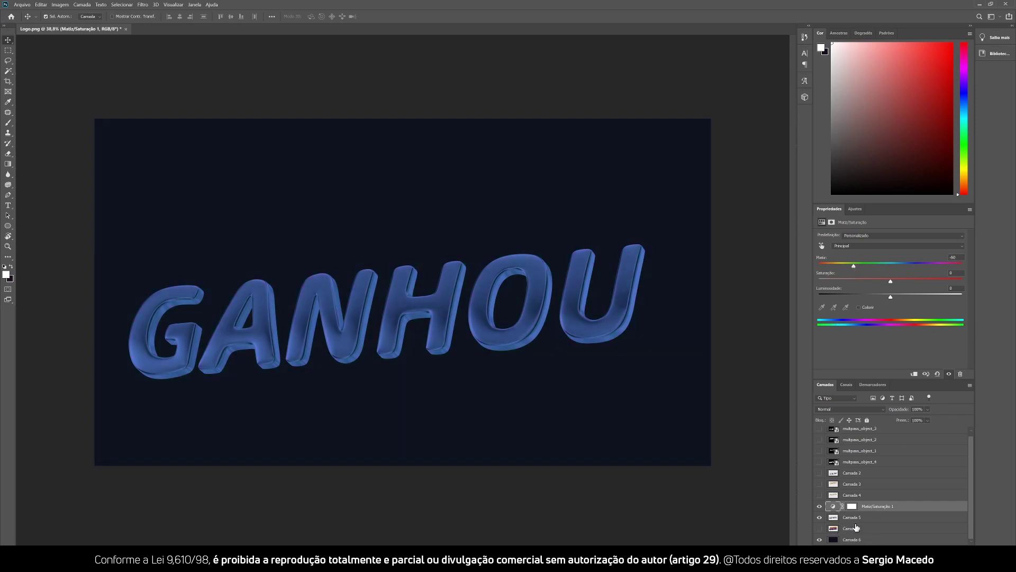
click(855, 518)
click(820, 518)
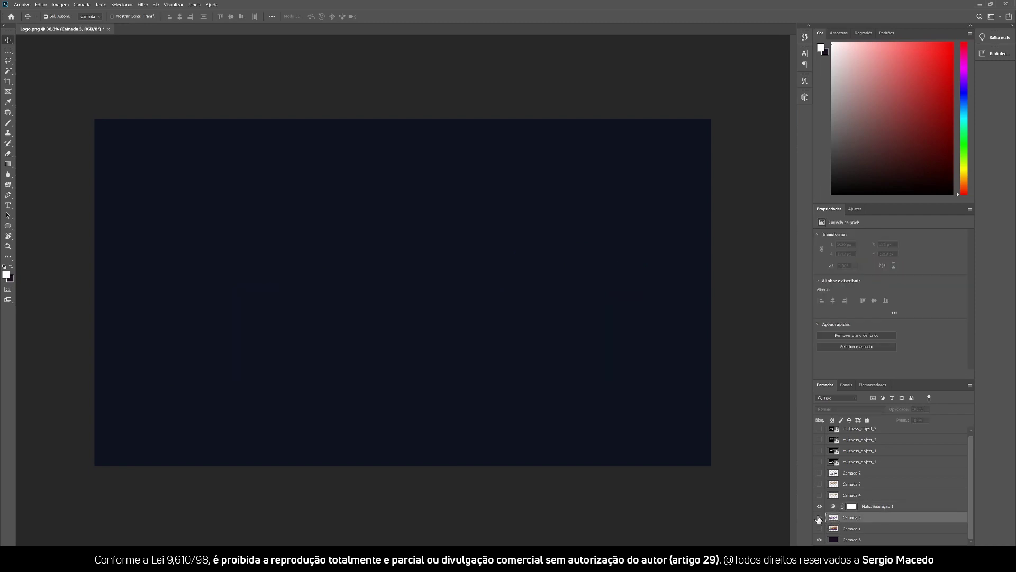
click(819, 518)
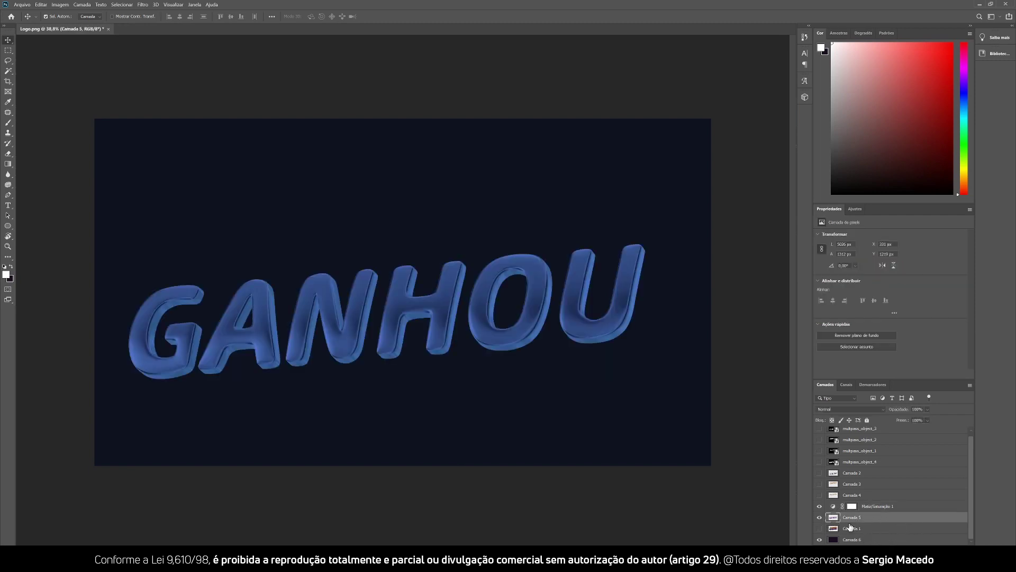
click(879, 509)
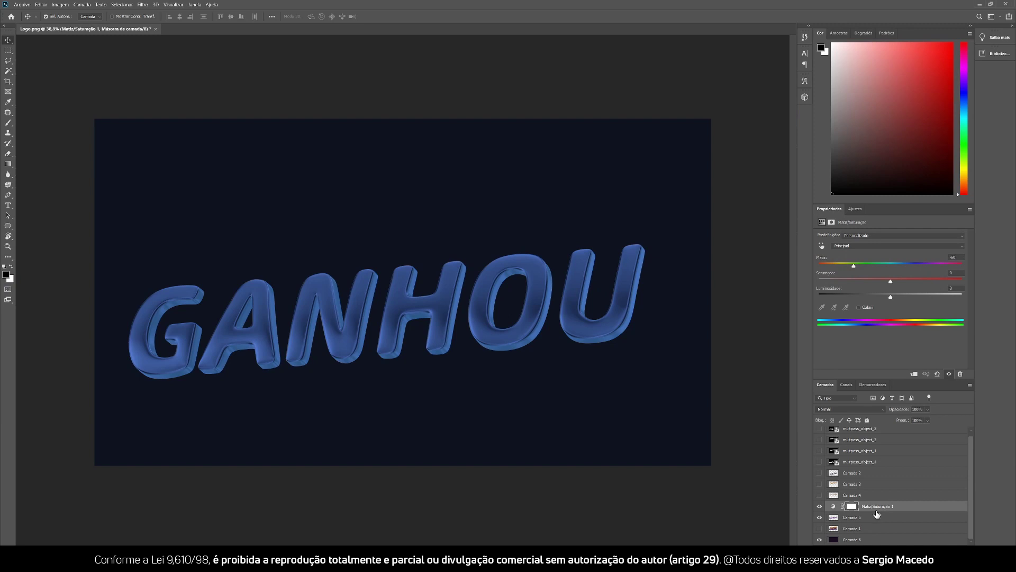
key(ctrl+z)
key(ctrl+z)
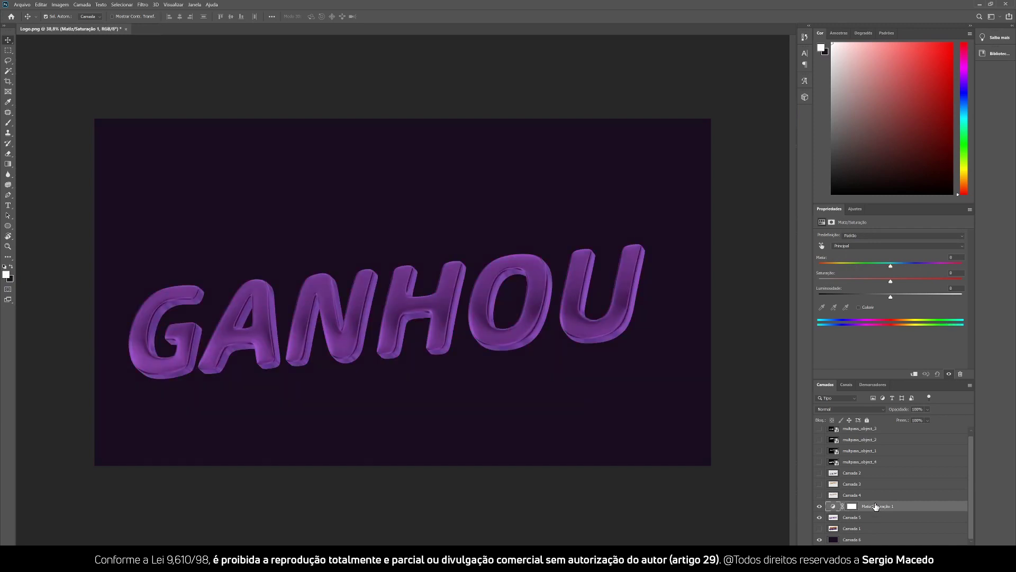
Clip the Hue/Saturation adjustment to Camada 5 so it affects only the GANHOU faces.
right_click(895, 508)
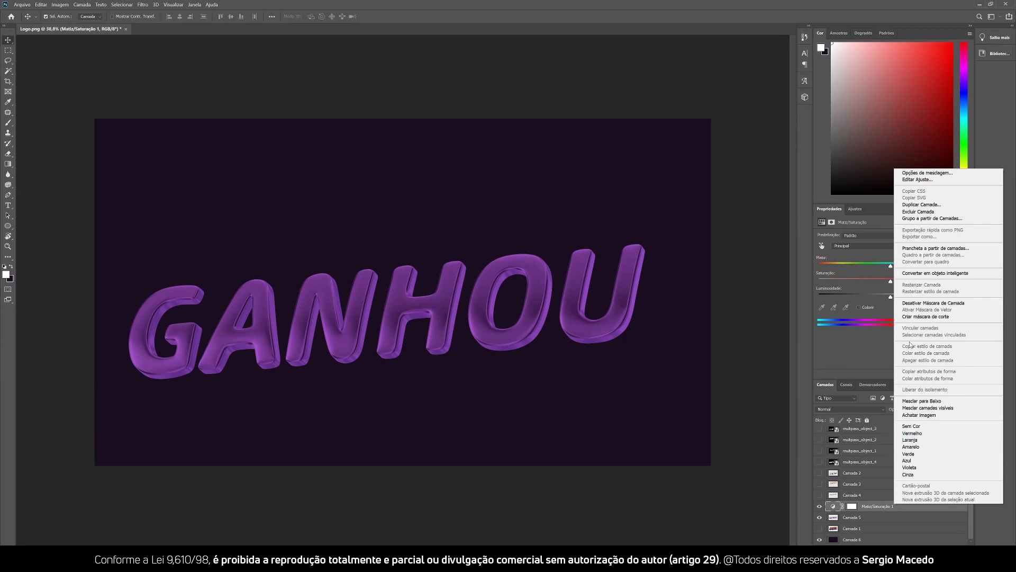
click(914, 317)
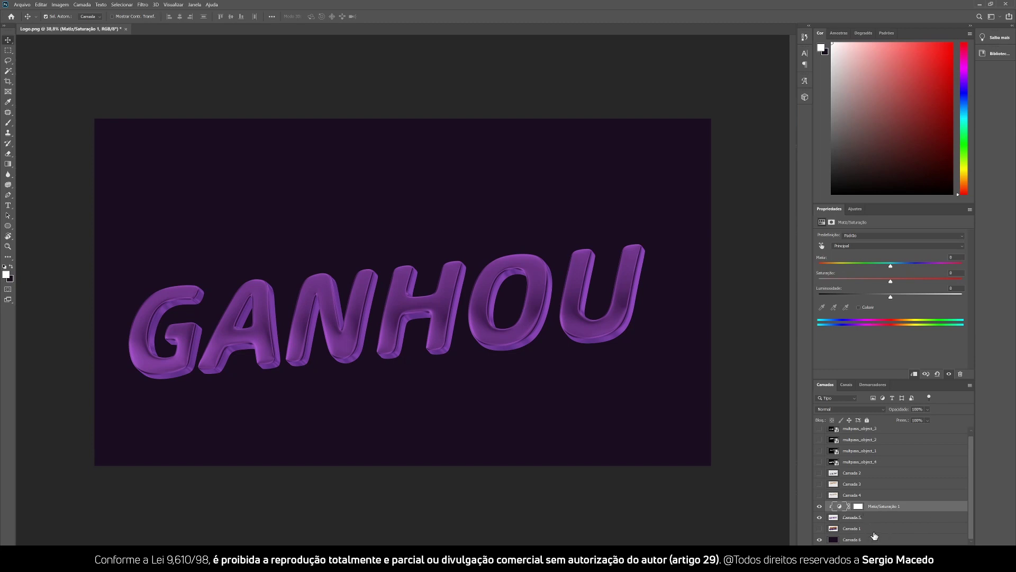
click(855, 519)
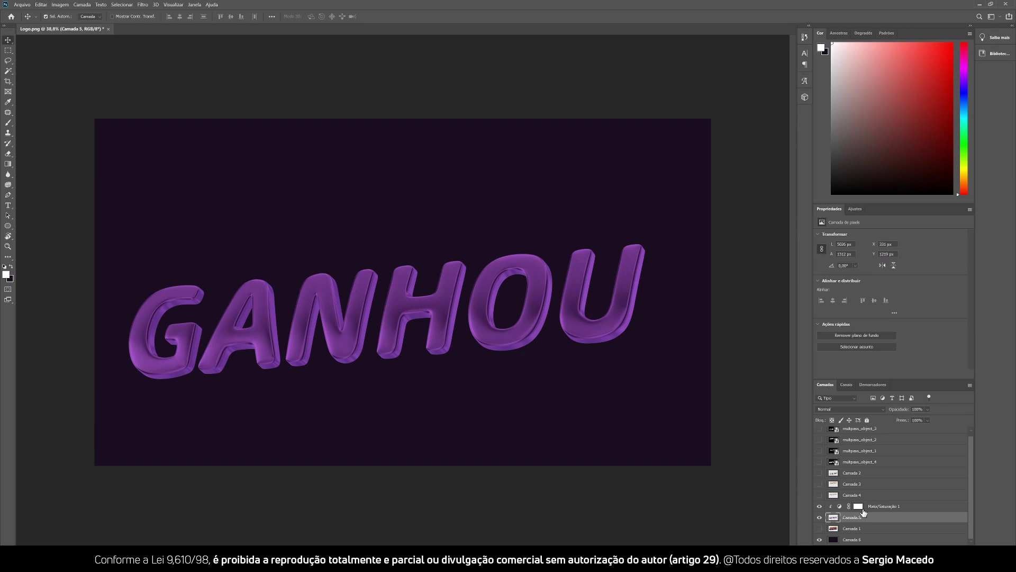
click(841, 507)
Shift the hue of the clipped adjustment through blue and orange to green, ending at +180.
drag(891, 267, 860, 268)
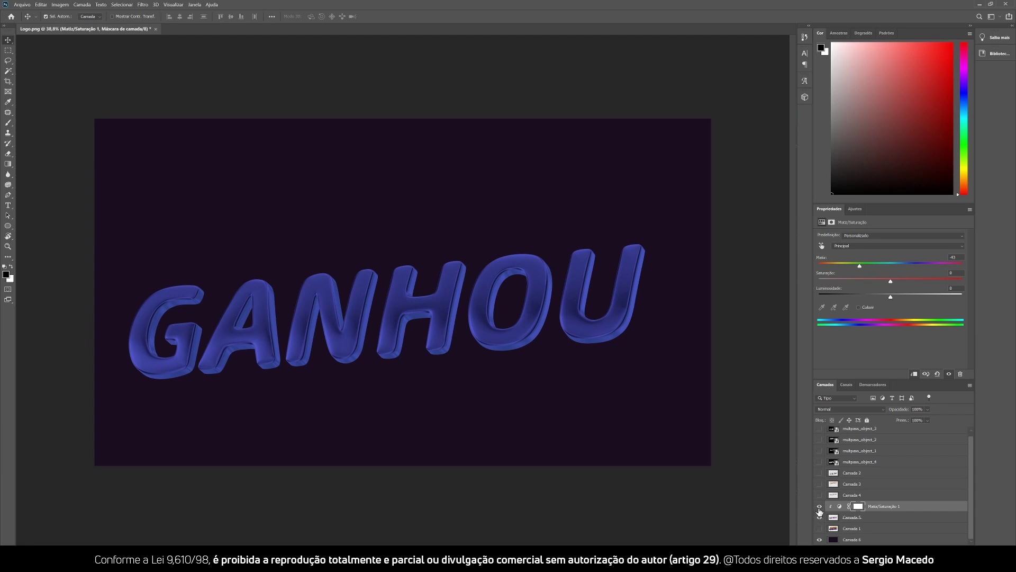
click(820, 506)
scroll(510, 313, up, 3)
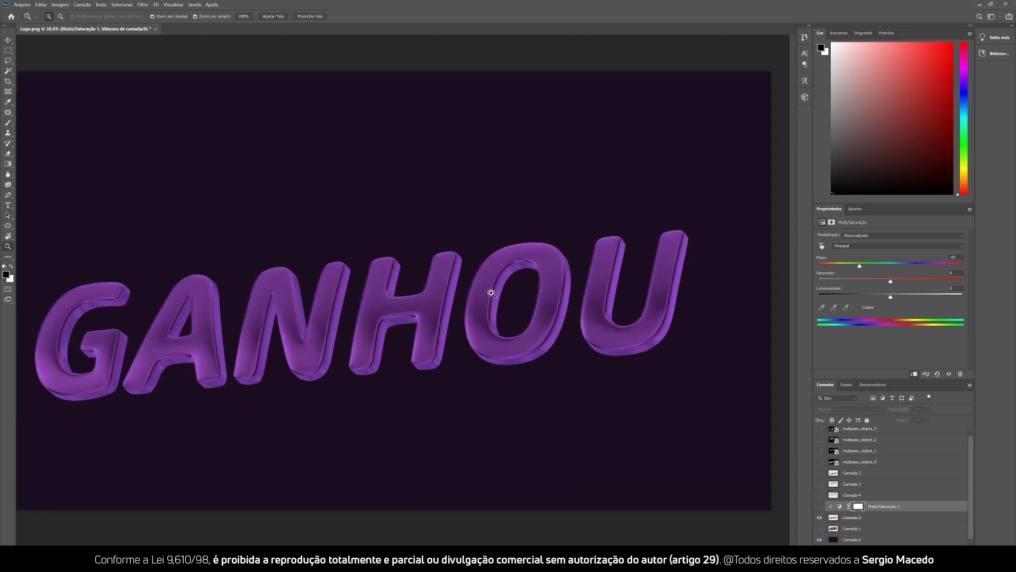
click(840, 506)
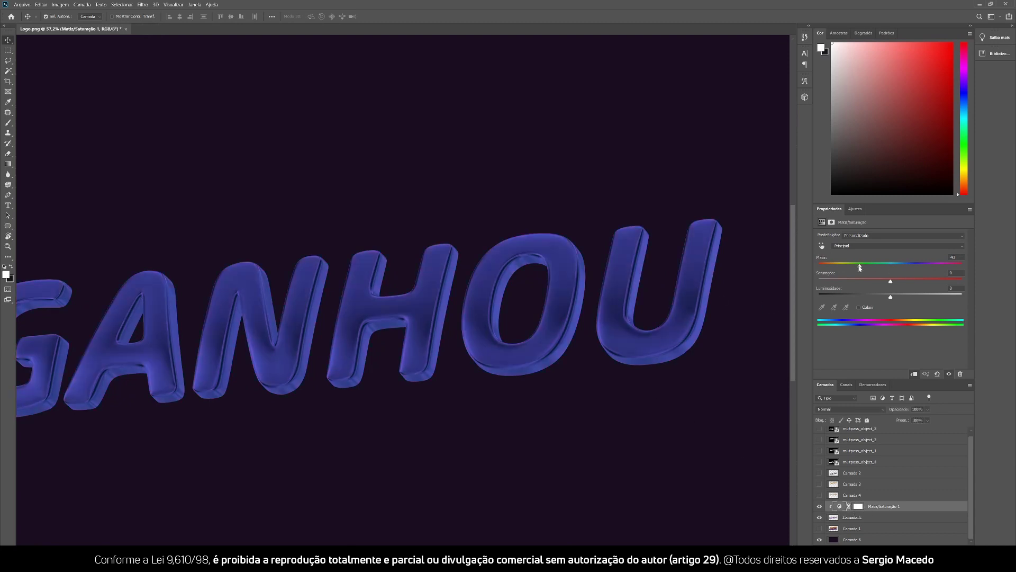
drag(860, 269, 940, 270)
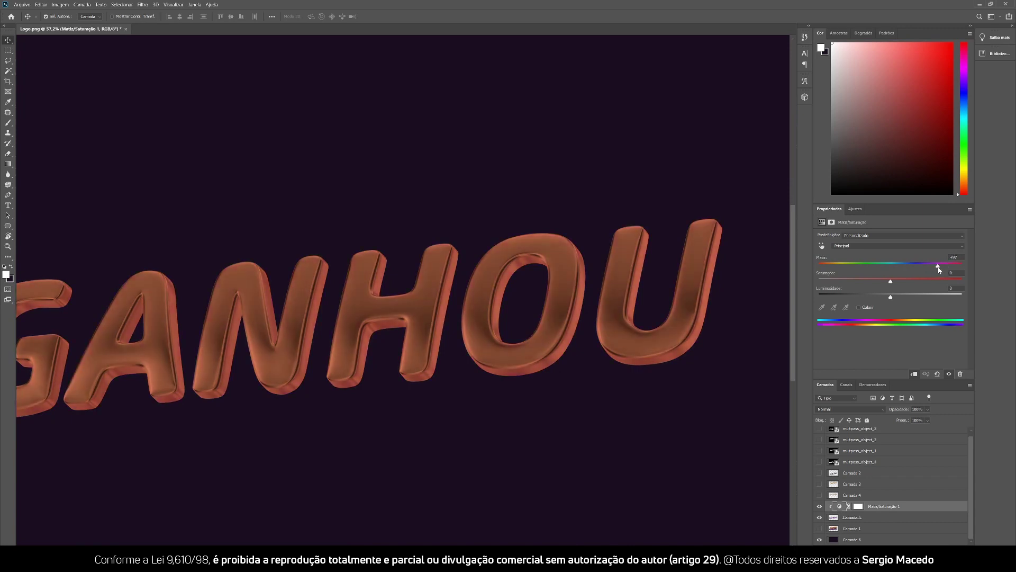
drag(942, 268, 956, 266)
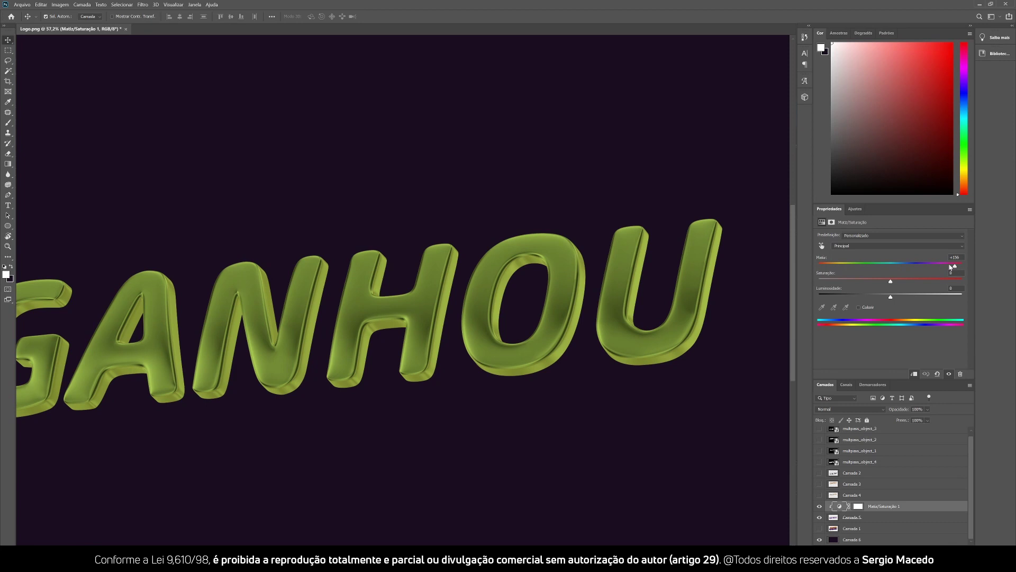
scroll(522, 284, down, 3)
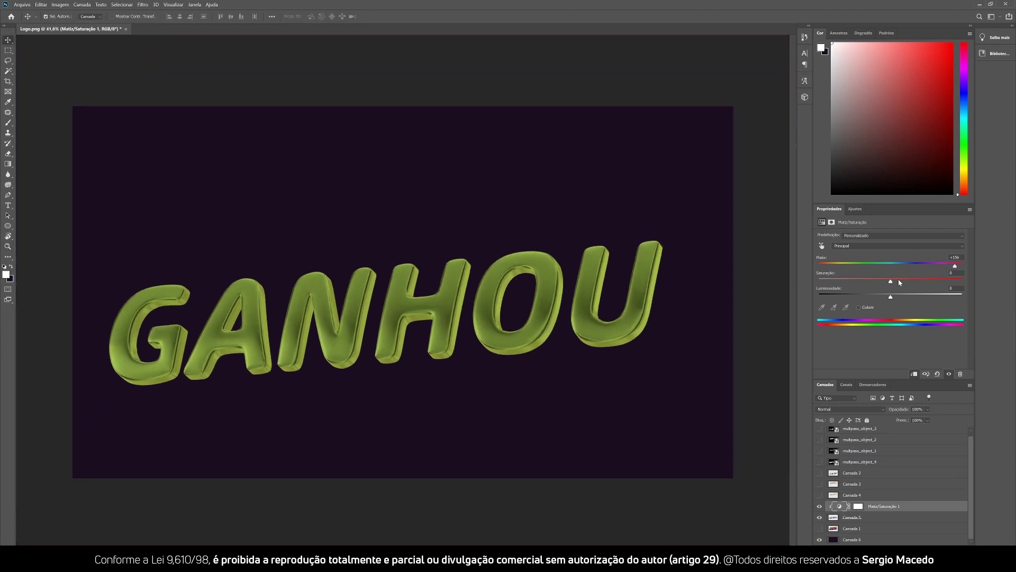
mouse_move(956, 266)
mouse_down()
mouse_move(975, 267)
mouse_move(805, 268)
mouse_move(965, 271)
mouse_up()
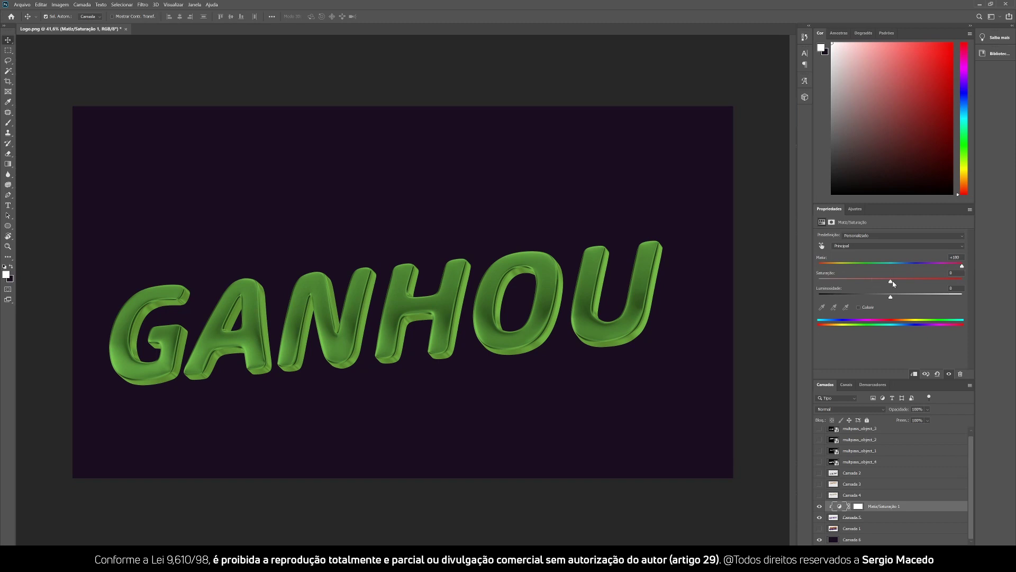
Test stronger saturation on the green GANHOU faces up close, then settle the saturation at -2.
drag(890, 281, 927, 291)
drag(873, 293, 933, 287)
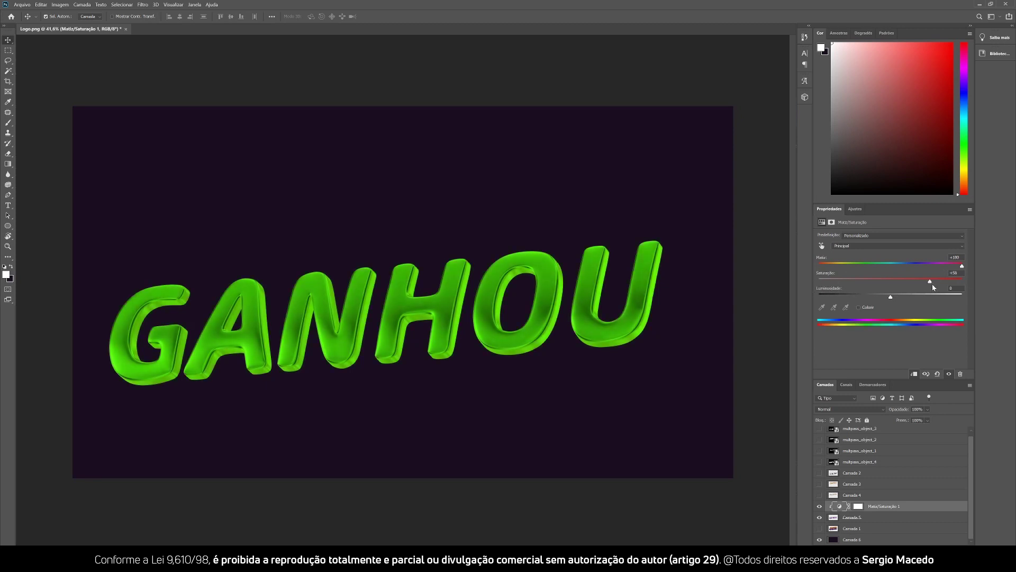
click(536, 334)
key(z)
drag(491, 324, 526, 312)
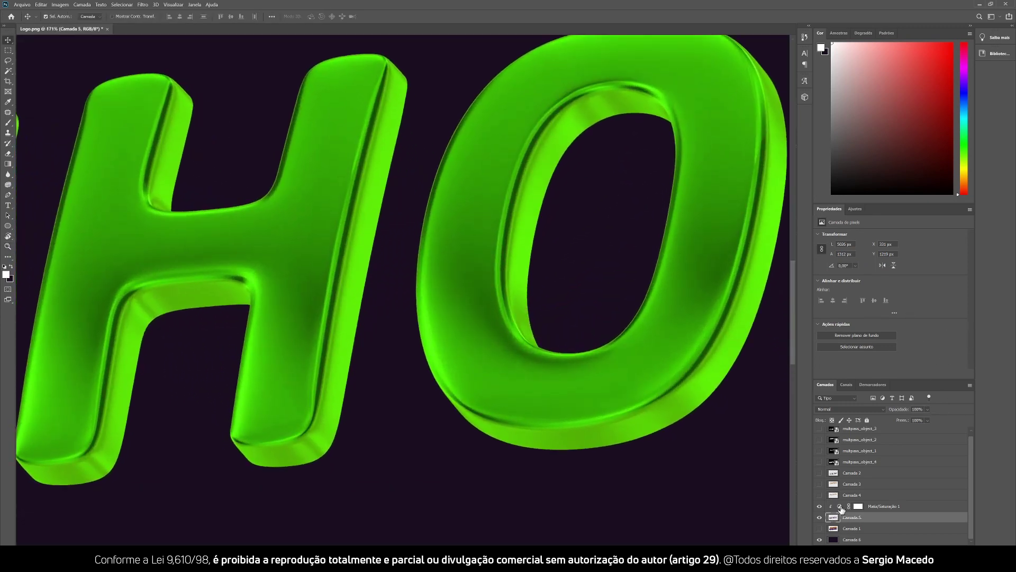
click(857, 507)
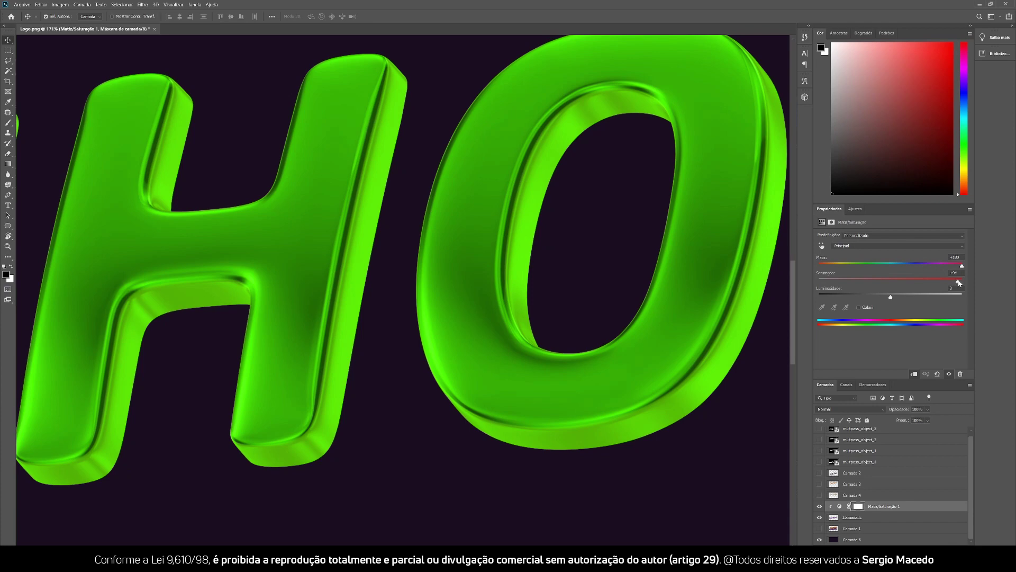
drag(935, 286, 909, 286)
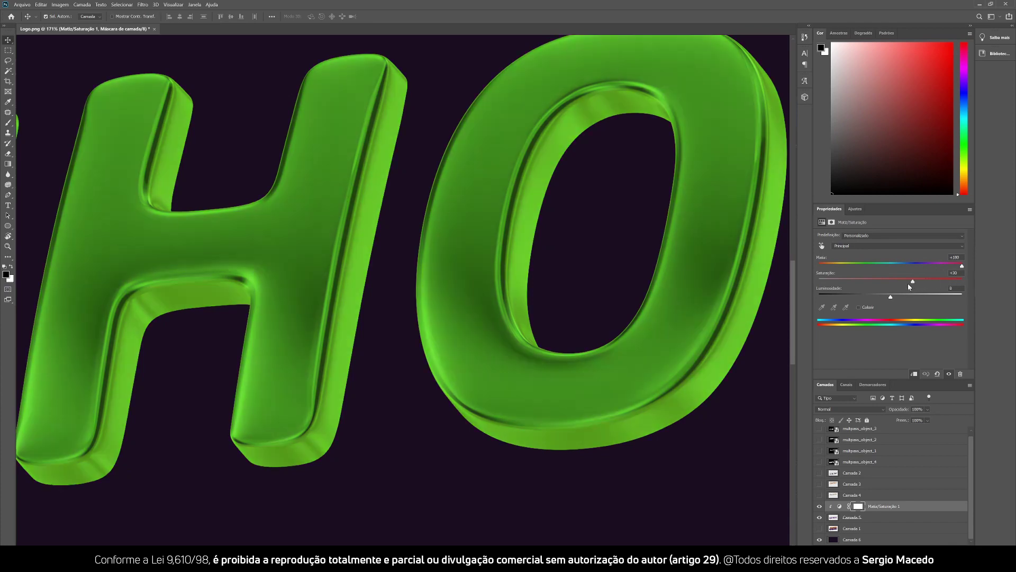
drag(380, 293, 347, 288)
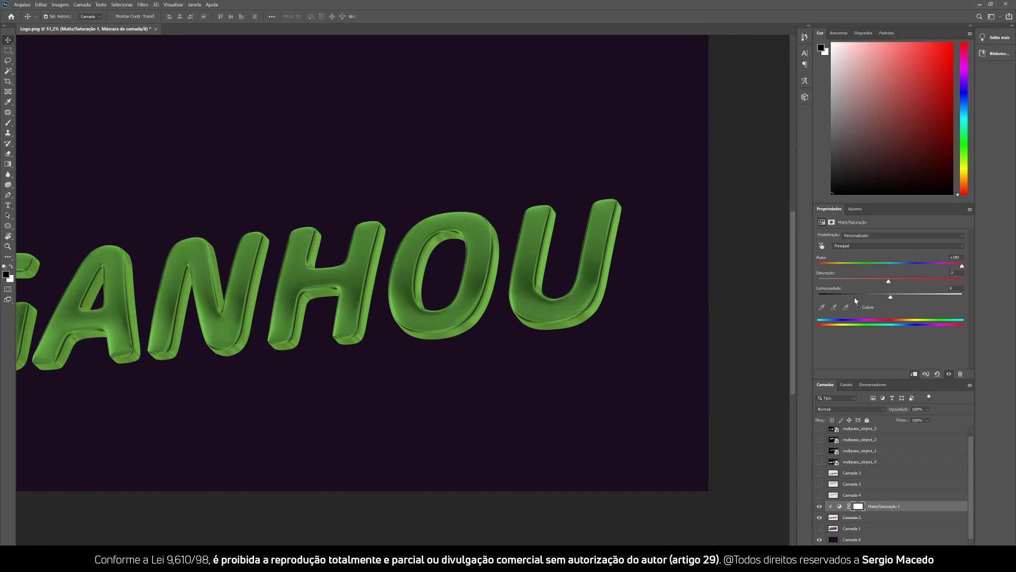
Lower the lightness of the GANHOU faces' Hue/Saturation adjustment slightly to -1.
mouse_move(893, 300)
mouse_down()
mouse_move(930, 300)
mouse_move(855, 300)
mouse_move(891, 296)
mouse_up()
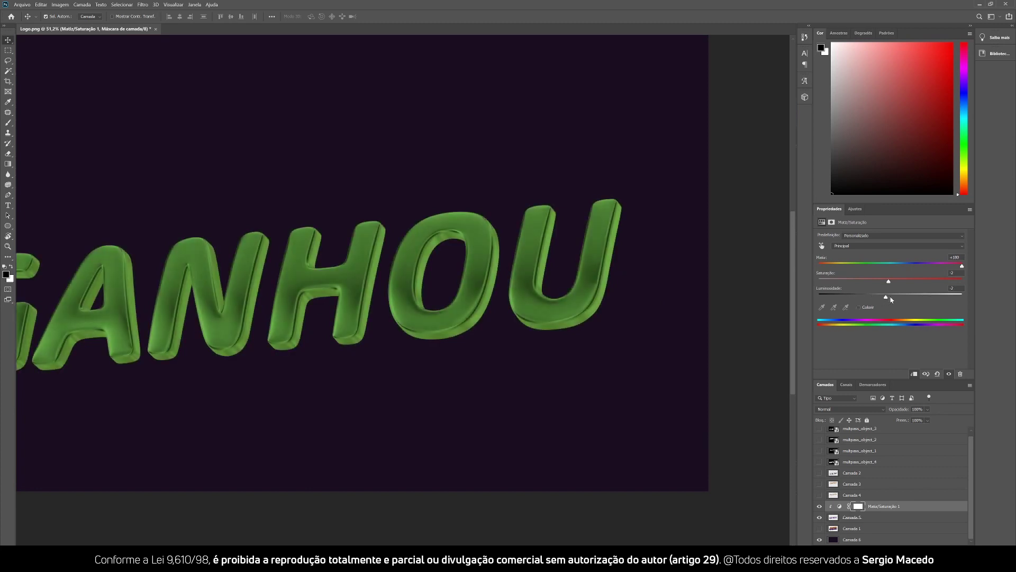
key(z)
key(ctrl+0)
key(v)
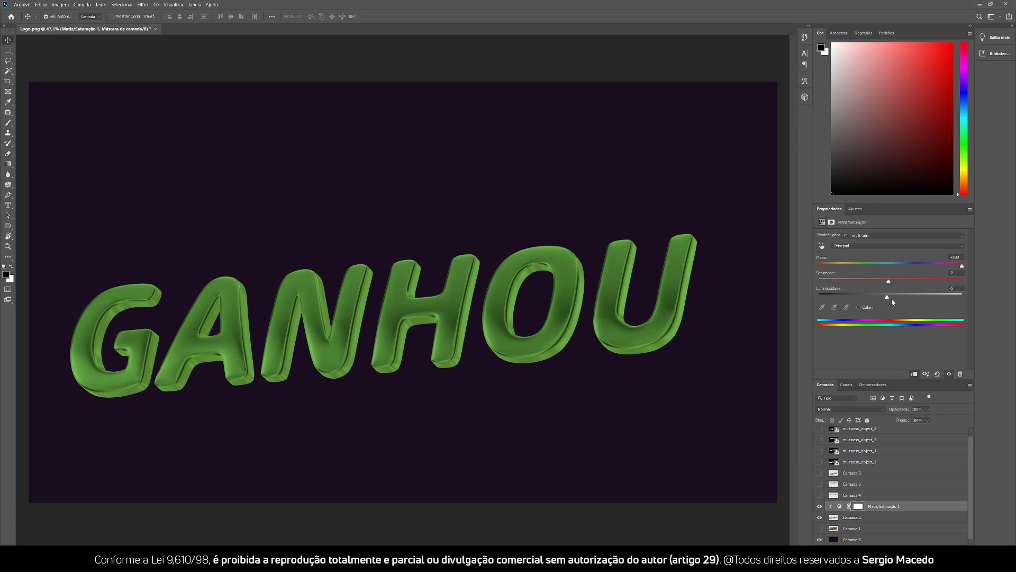
mouse_move(888, 300)
mouse_down()
mouse_move(904, 300)
mouse_move(893, 300)
mouse_up()
Compare the GANHOU faces with and without their Hue/Saturation adjustment, leaving the adjustment visible.
click(846, 518)
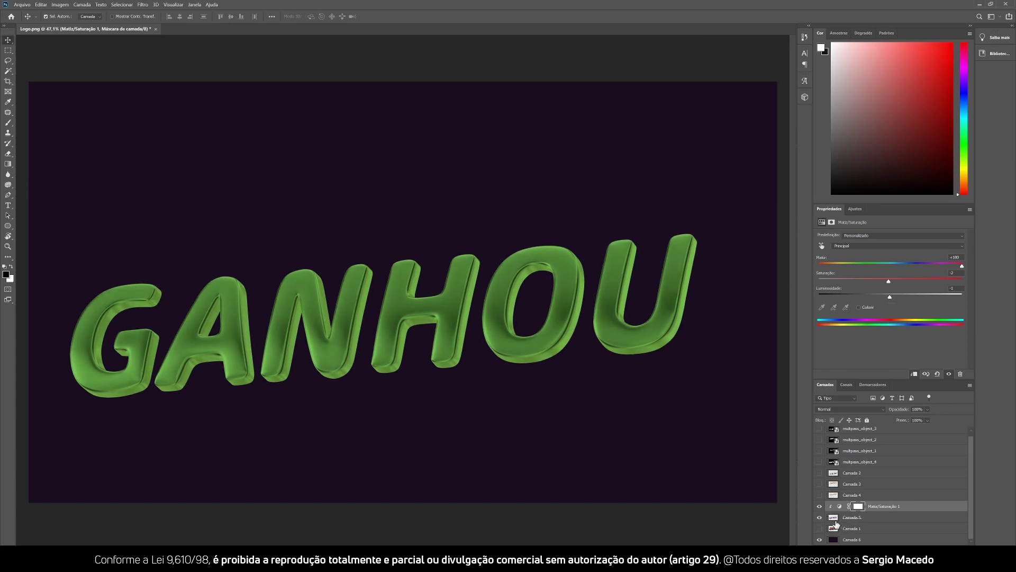
click(820, 507)
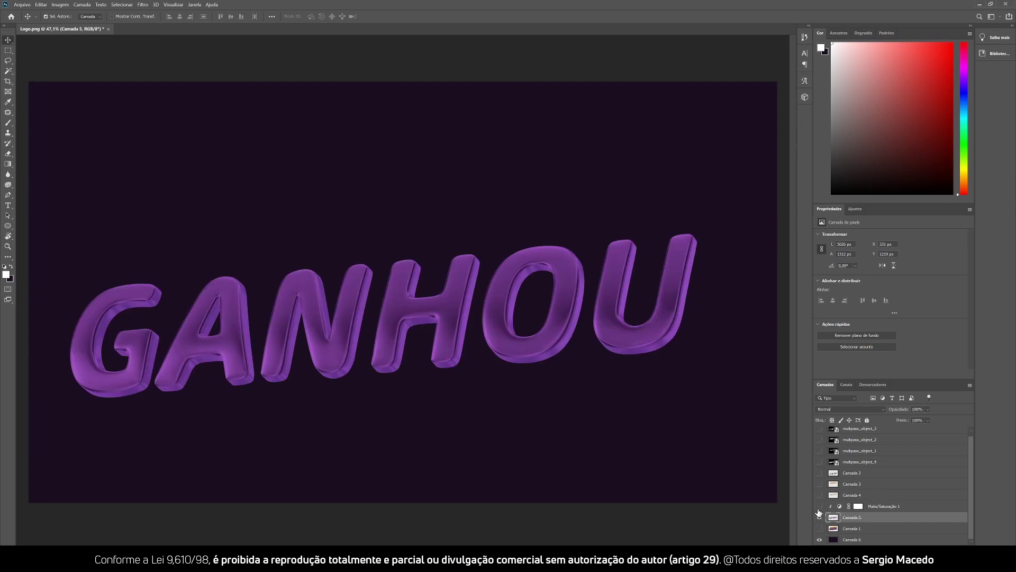
click(820, 507)
click(820, 507)
click(820, 506)
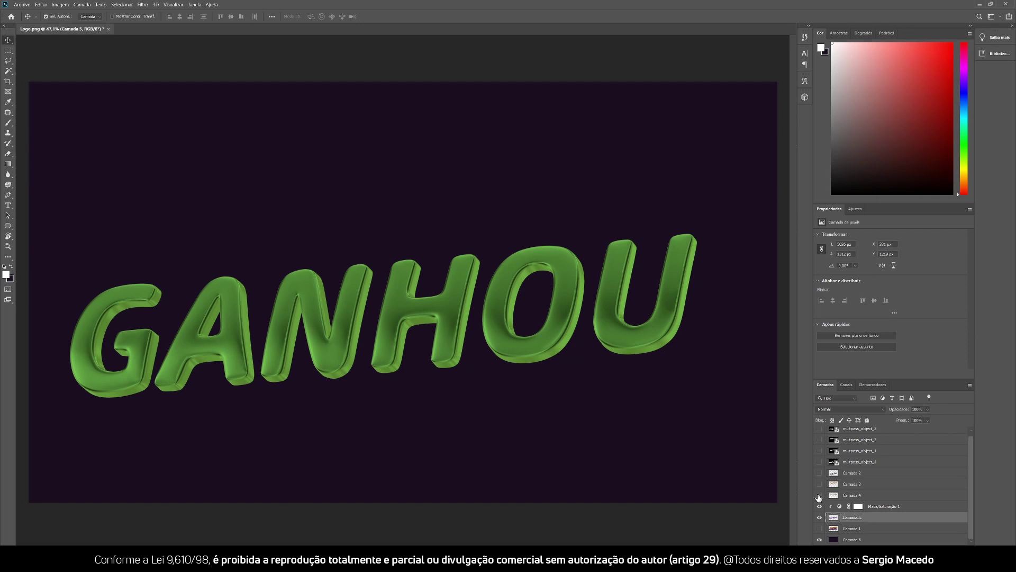
Show the GANHOU sides on Camada 2 and add a Hue/Saturation adjustment layer above them.
click(820, 495)
click(820, 495)
click(820, 473)
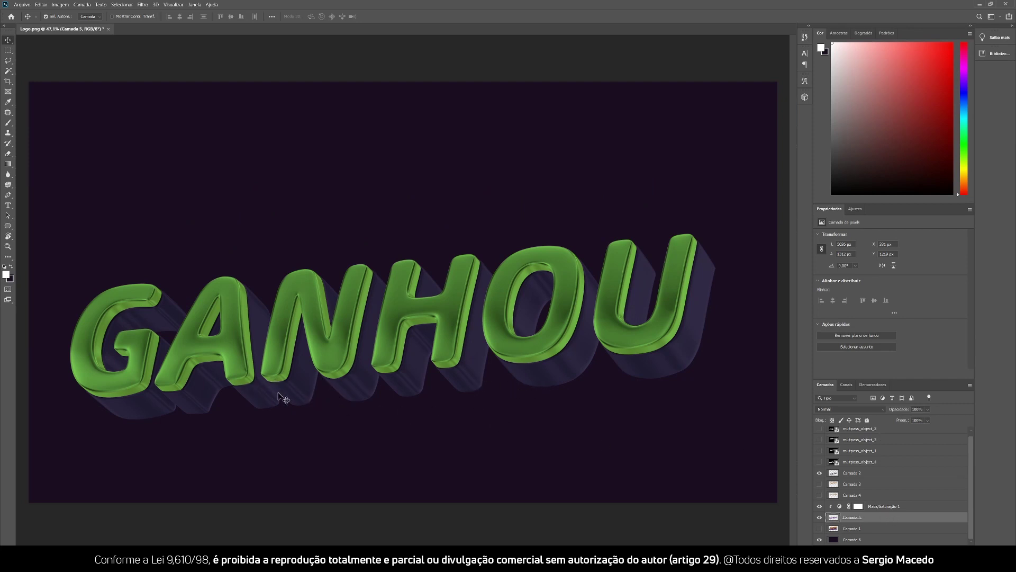
click(850, 476)
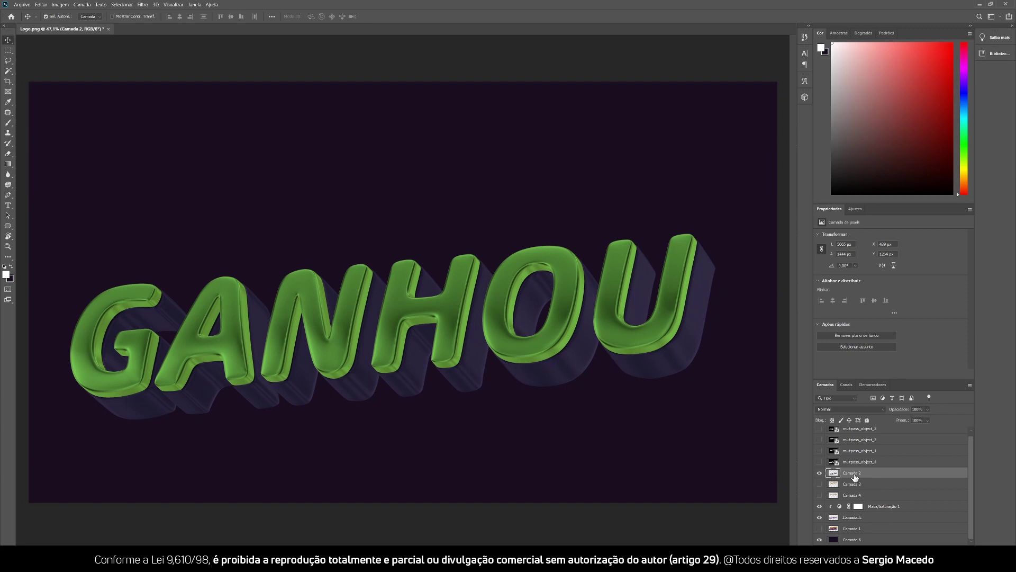
click(855, 210)
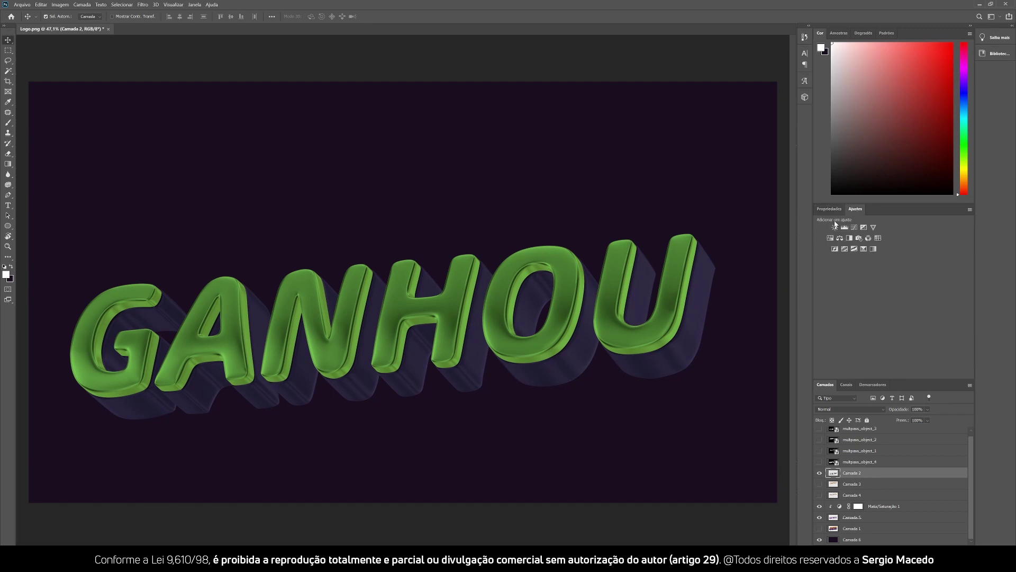
click(831, 239)
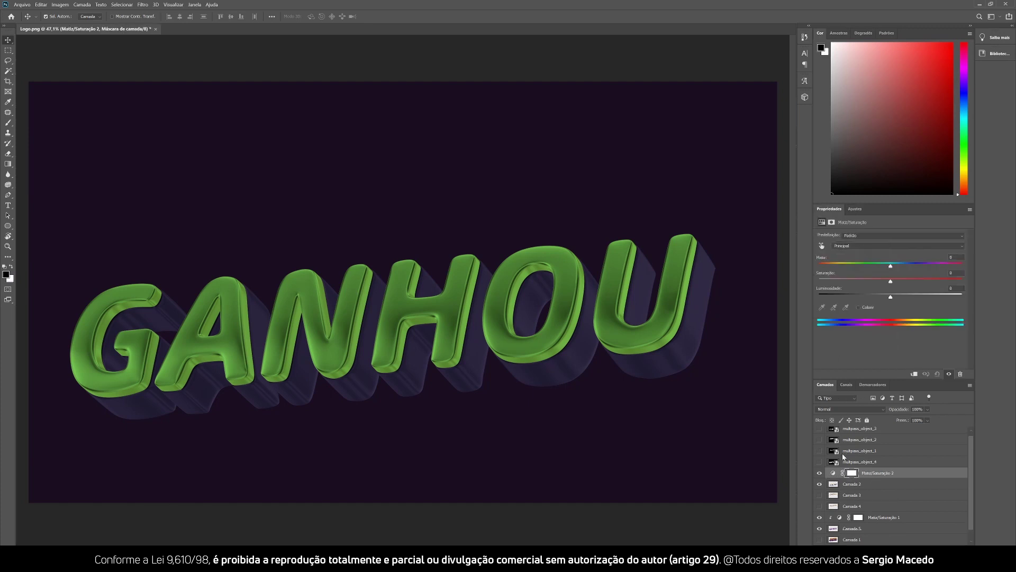
Clip the new Hue/Saturation adjustment to Camada 2 and darken and desaturate the GANHOU sides, with lightness at -21.
right_click(881, 477)
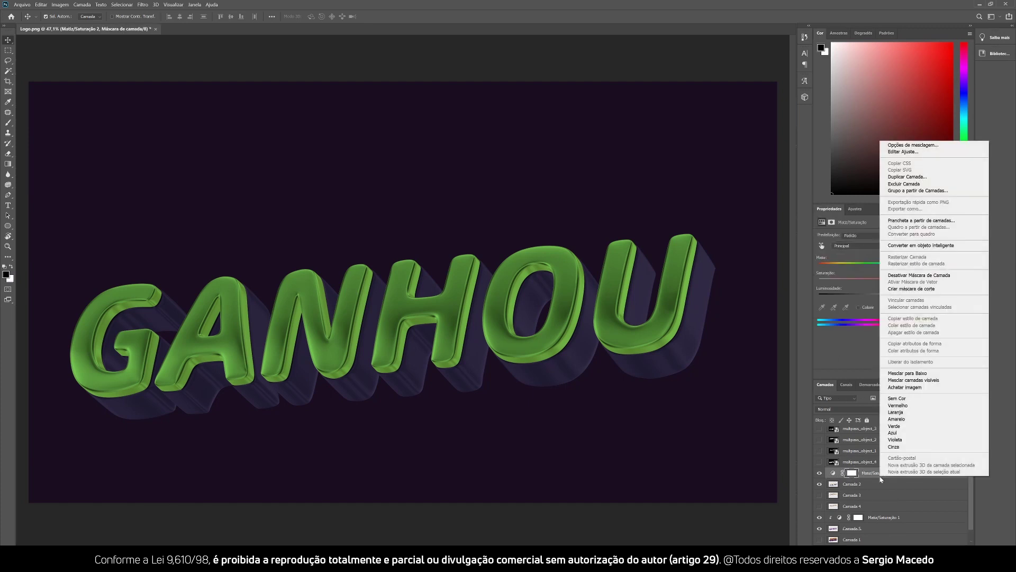
click(902, 289)
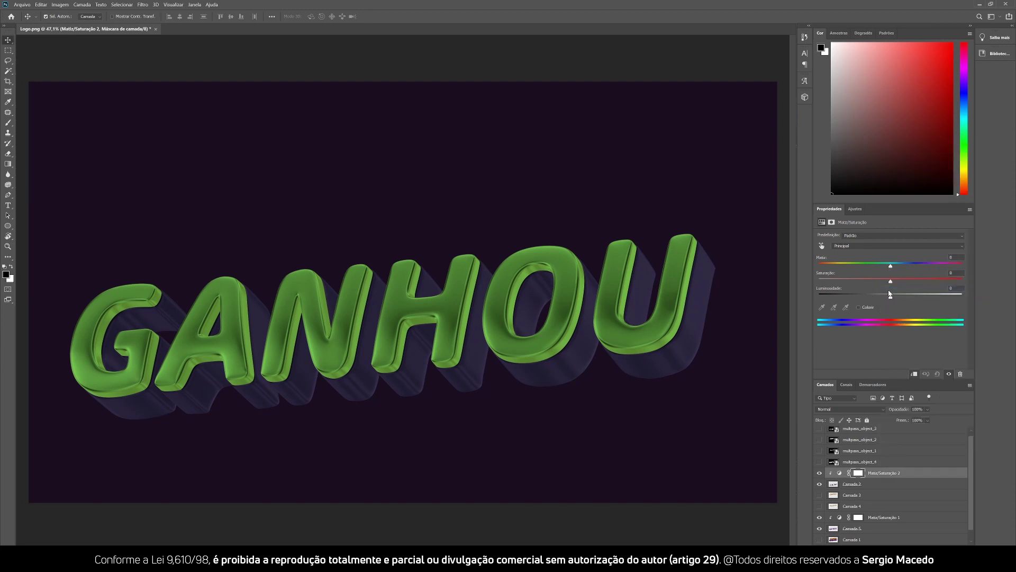
drag(892, 298, 848, 288)
Fill the bottom layer Camada 6 with white and inspect the green faces and dark sides up close.
scroll(892, 485, down, 1)
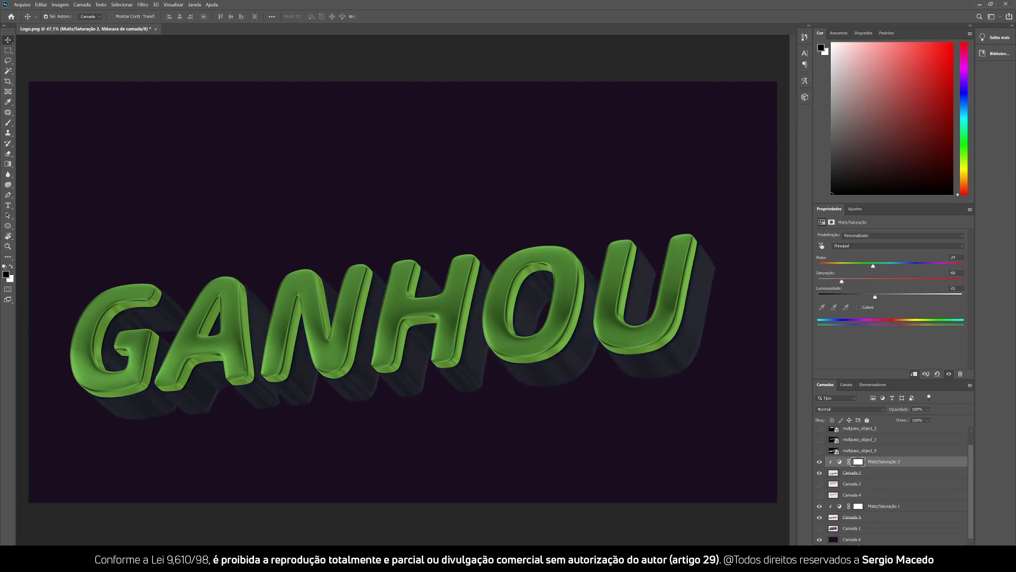
click(856, 540)
click(11, 268)
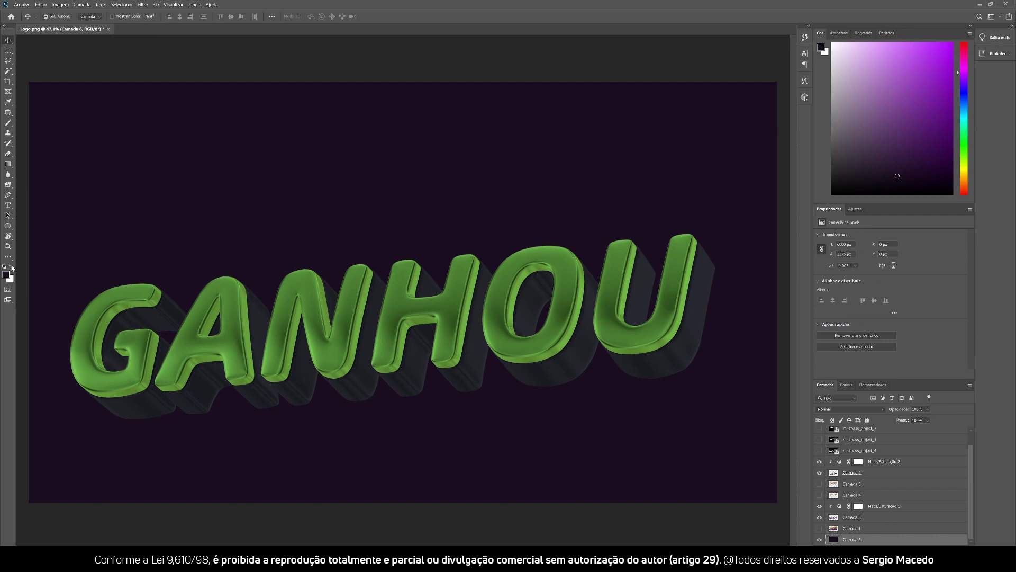
key(ctrl+BackSpace)
drag(446, 338, 463, 328)
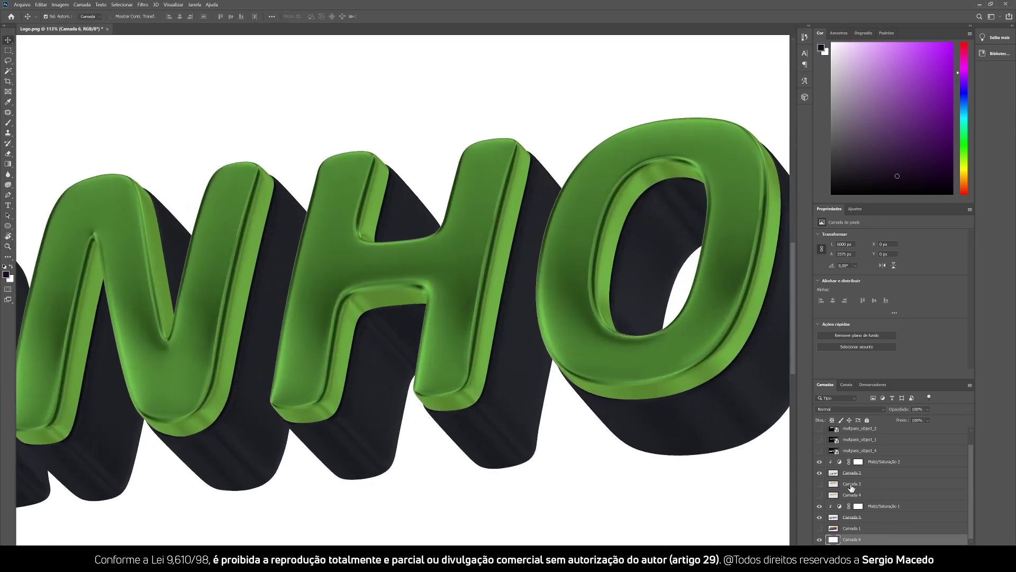
Raise the saturation of the GANHOU sides to -7 in Matiz/Saturação 2 and lighten them slightly.
click(840, 461)
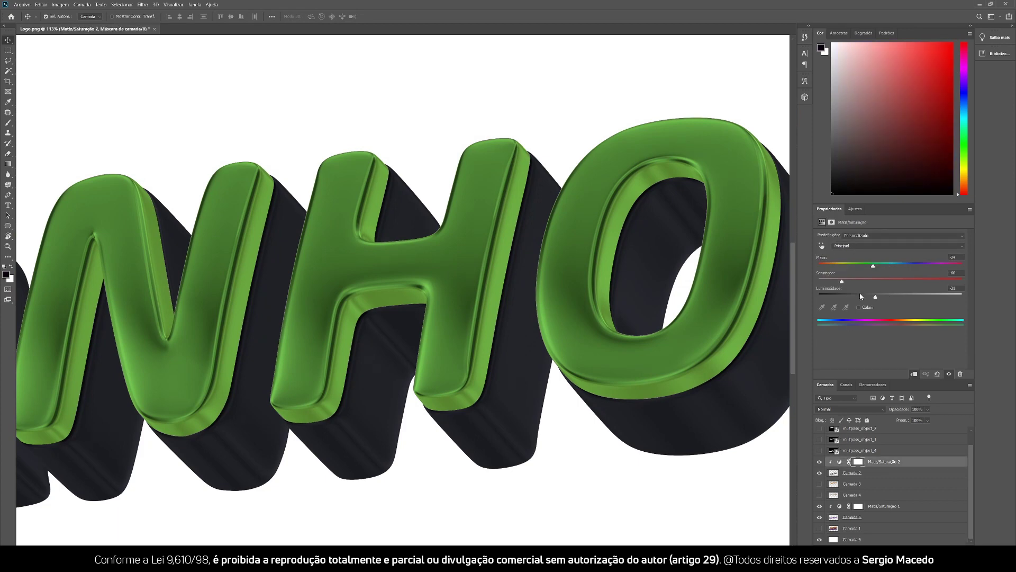
mouse_move(877, 299)
mouse_down()
mouse_move(900, 299)
mouse_move(864, 283)
mouse_move(896, 284)
mouse_move(886, 283)
mouse_up()
drag(362, 306, 337, 298)
Compare the recolored GANHOU letters with the original layer Camada 1 hidden and shown, inspecting the edges up close.
click(819, 528)
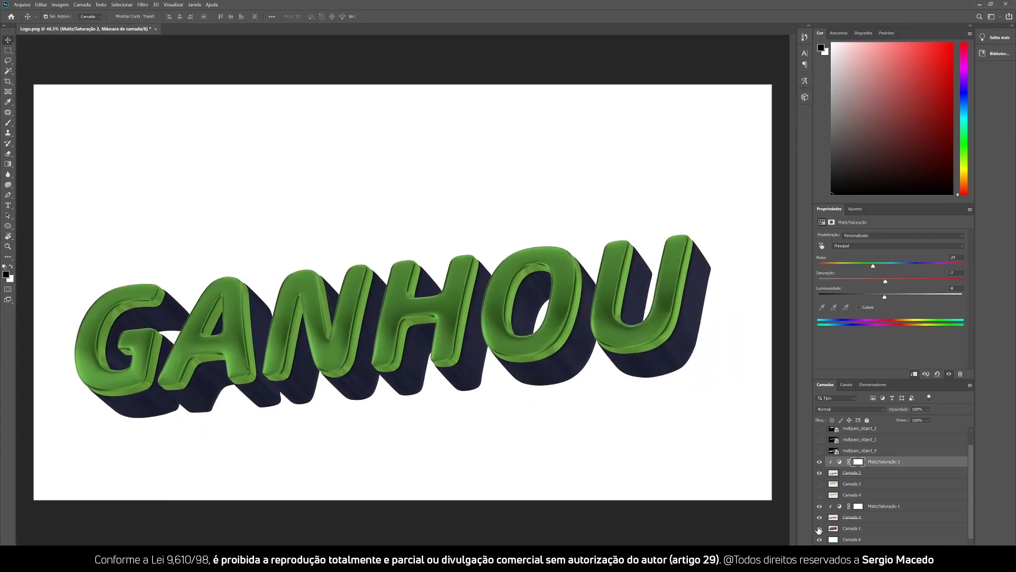
click(819, 529)
drag(135, 350, 217, 344)
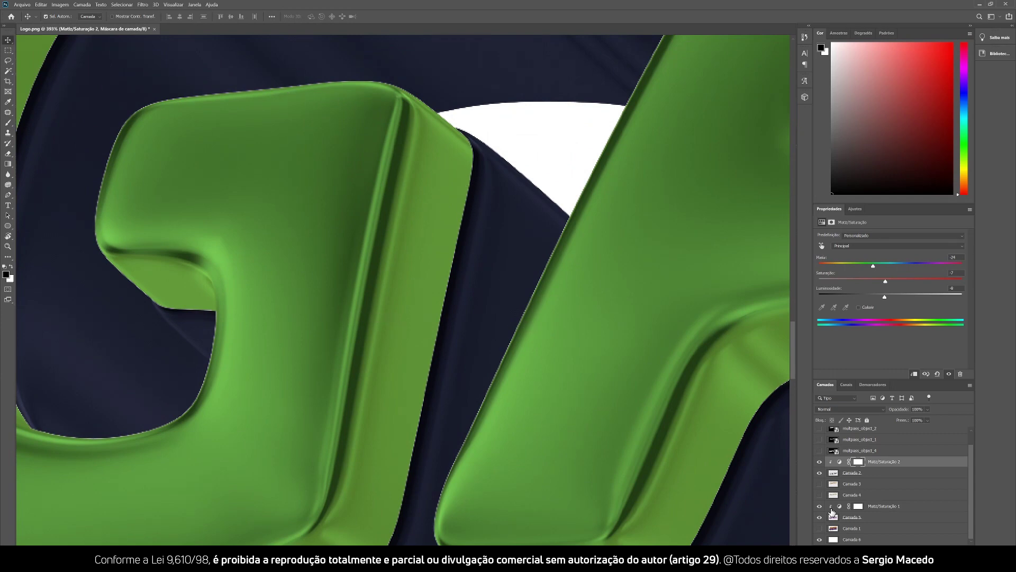
click(819, 529)
drag(385, 299, 360, 298)
drag(419, 316, 447, 316)
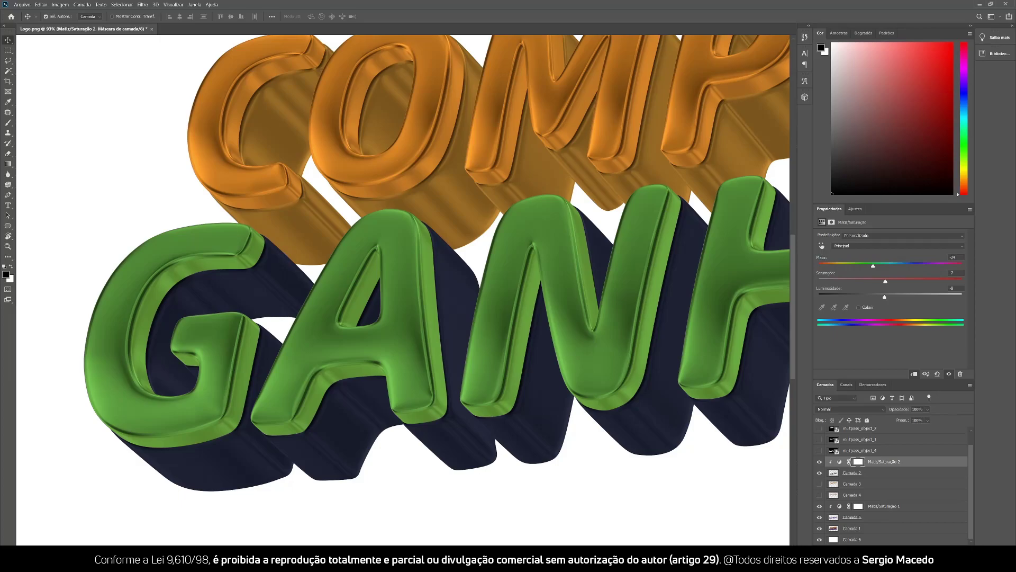
Switch to File Explorer, return to the Logo folder and open the original Logo image.
mouse_move(285, 559)
click(286, 525)
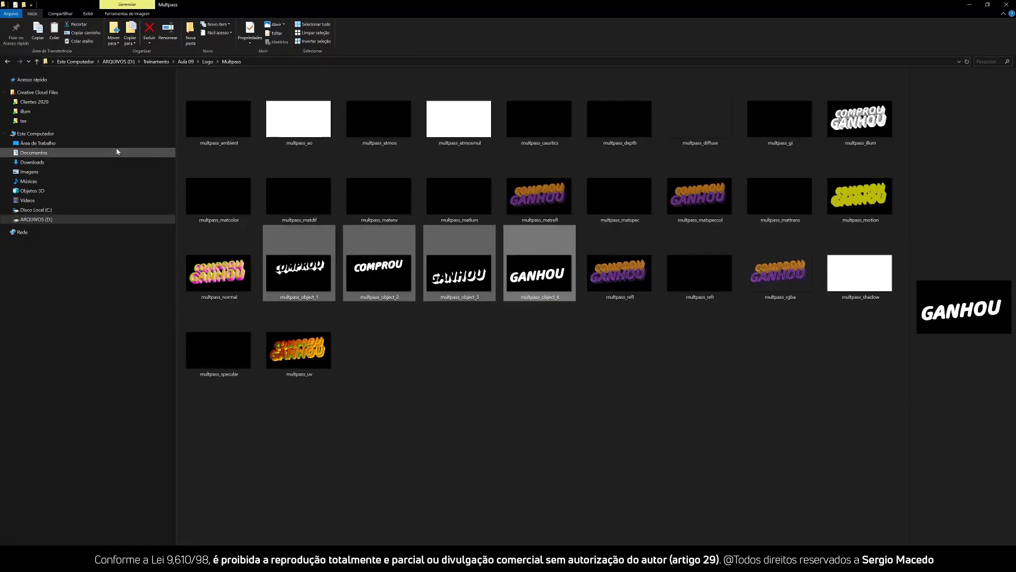
click(9, 61)
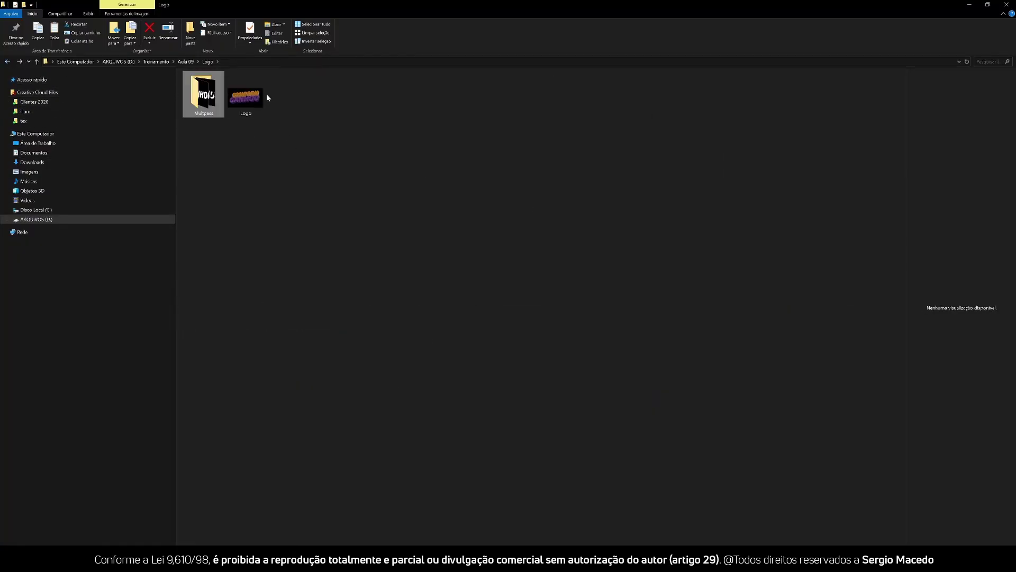
double_click(246, 97)
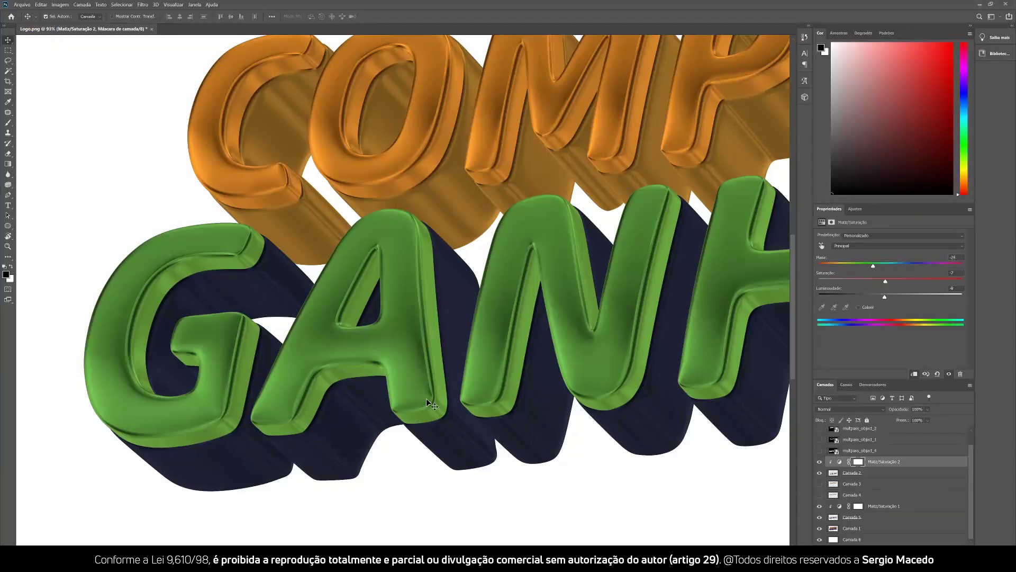
Examine the recolored logo in Photoshop, both as a whole and up close.
key(ctrl+0)
drag(508, 341, 518, 336)
drag(614, 381, 420, 388)
key(ctrl+0)
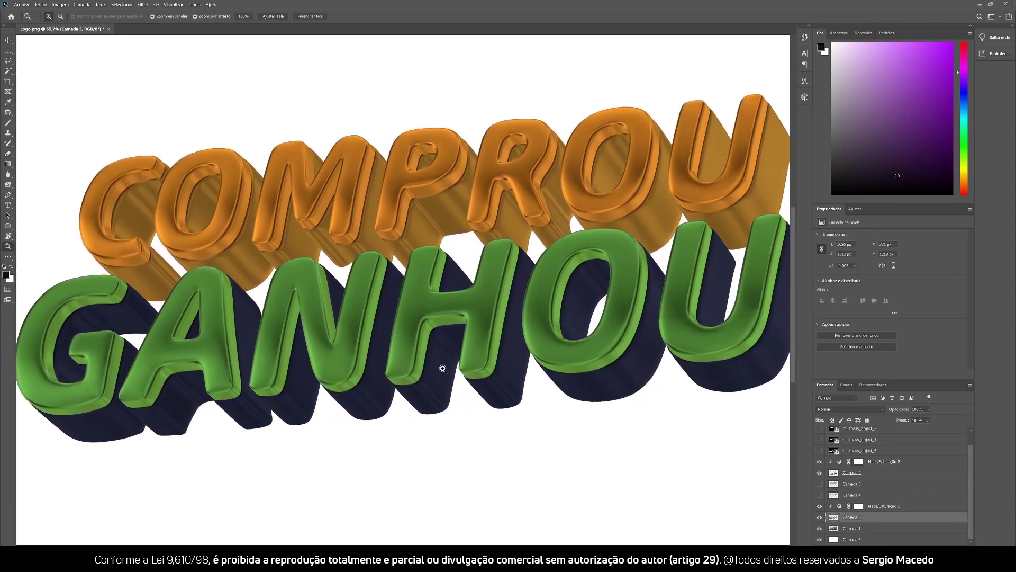
drag(425, 383, 432, 376)
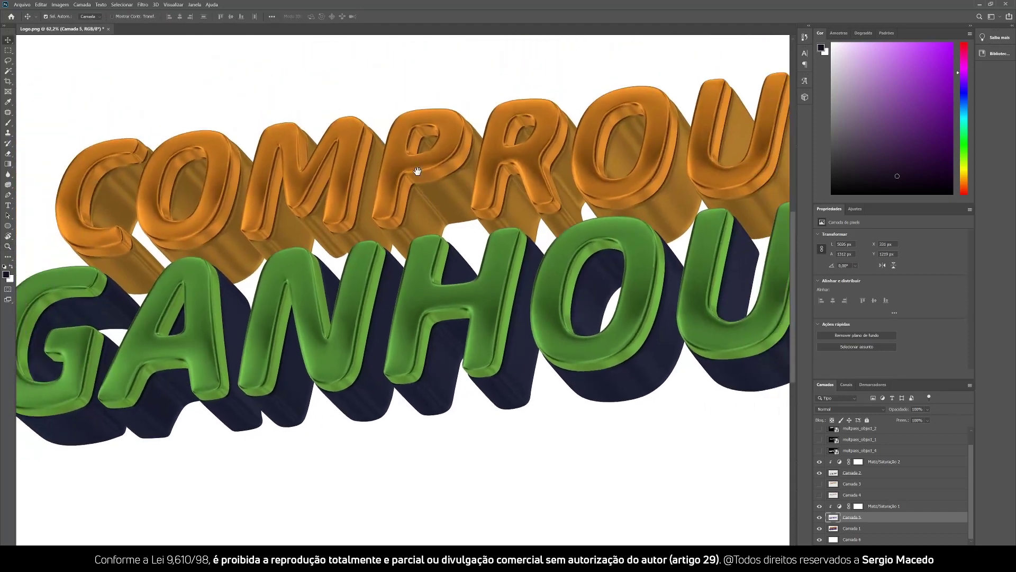
Hide the original layer Camada 1, then show and select the COMPROU faces on Camada 3.
click(818, 486)
click(820, 529)
click(820, 484)
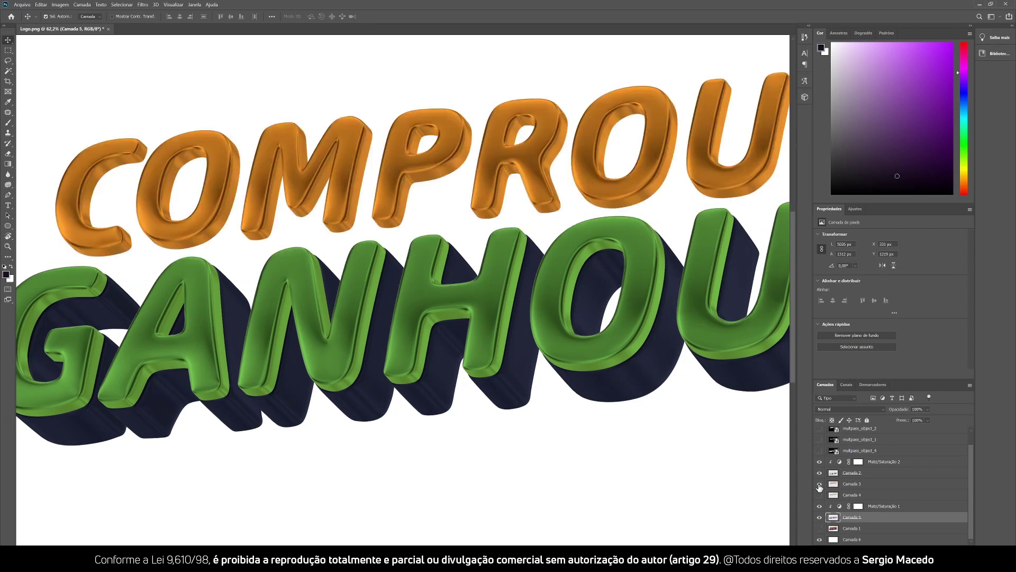
click(853, 486)
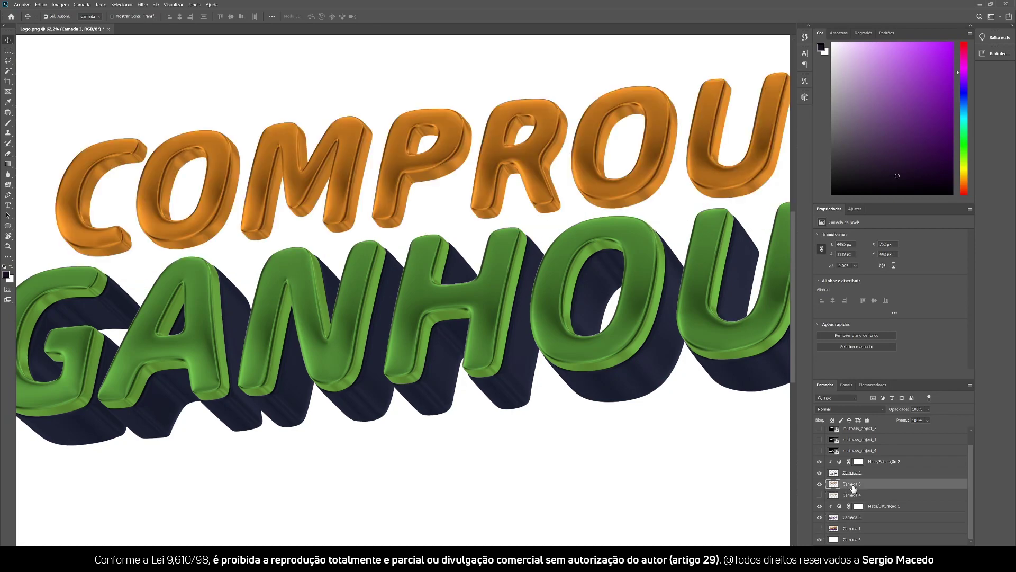
Add a Hue/Saturation adjustment layer above Camada 3 and clip it to that layer.
click(855, 209)
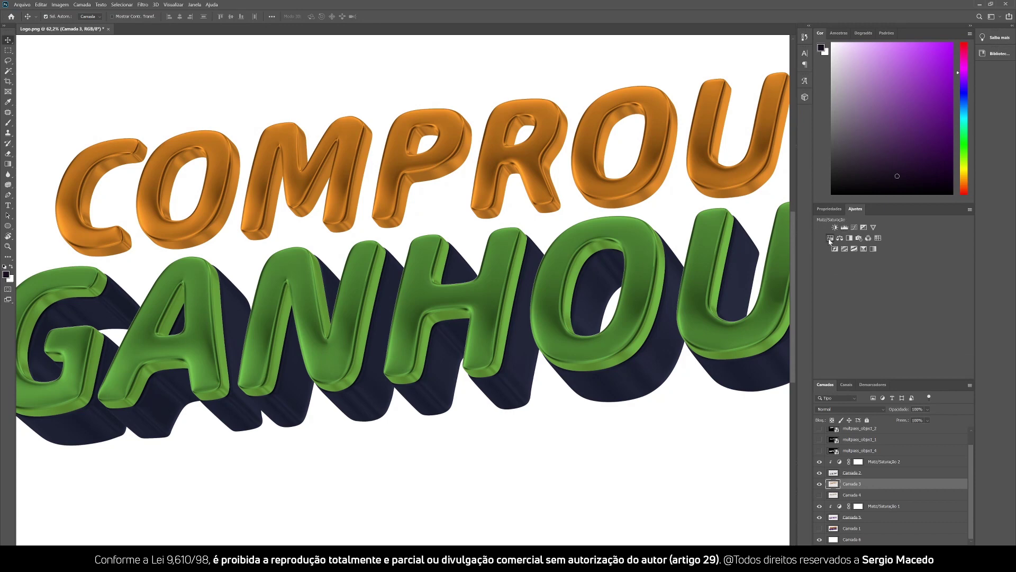
click(830, 238)
right_click(880, 489)
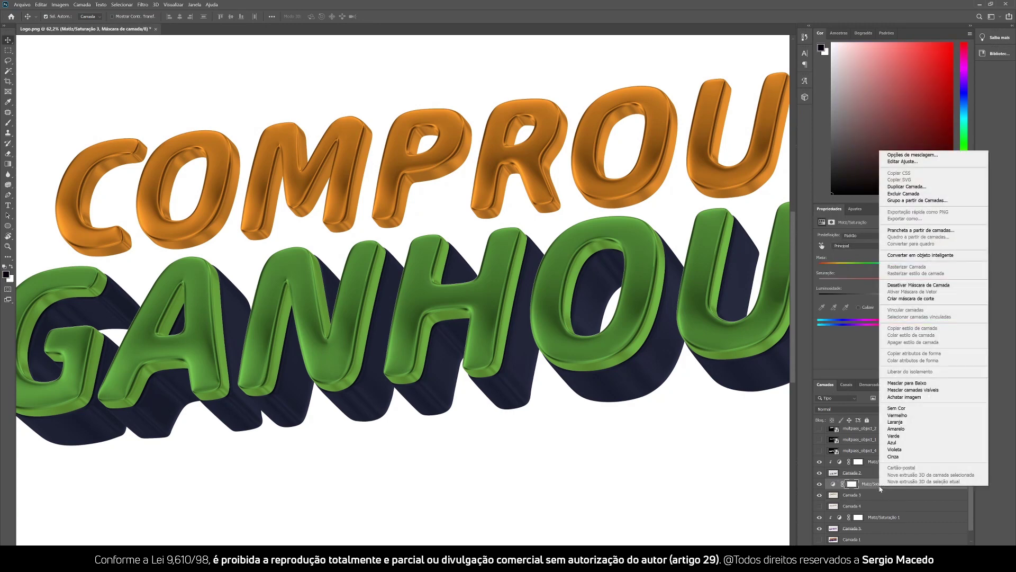
click(903, 298)
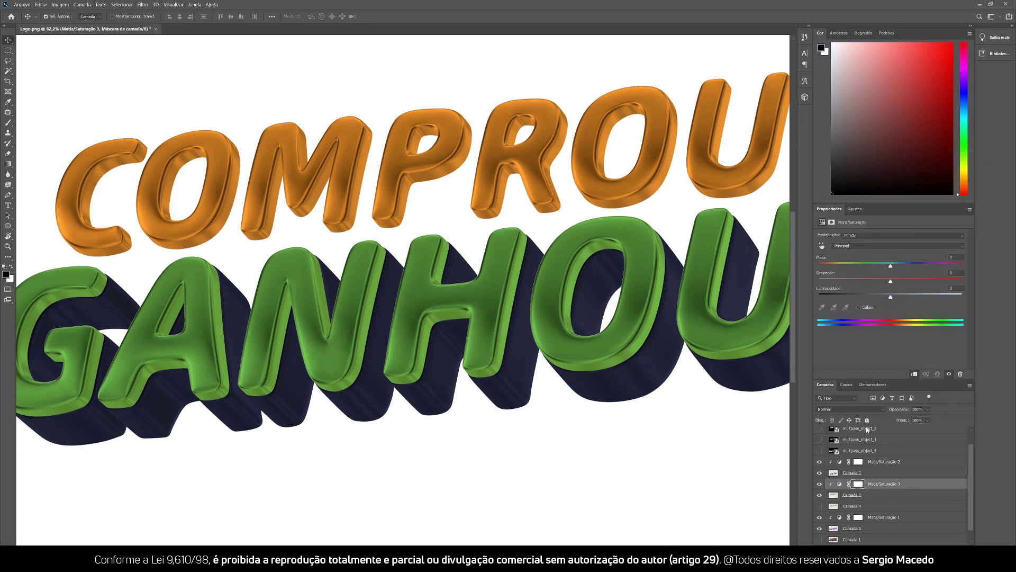
Shift the COMPROU faces' hue to yellow-green with saturation at +8, and compare them with and without the adjustment.
drag(892, 269, 916, 270)
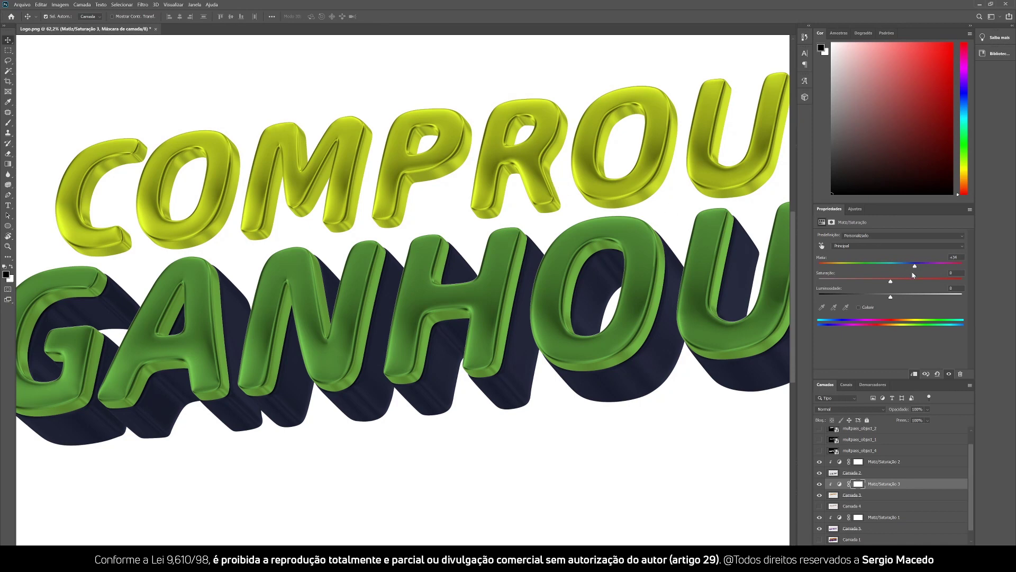
drag(891, 281, 823, 280)
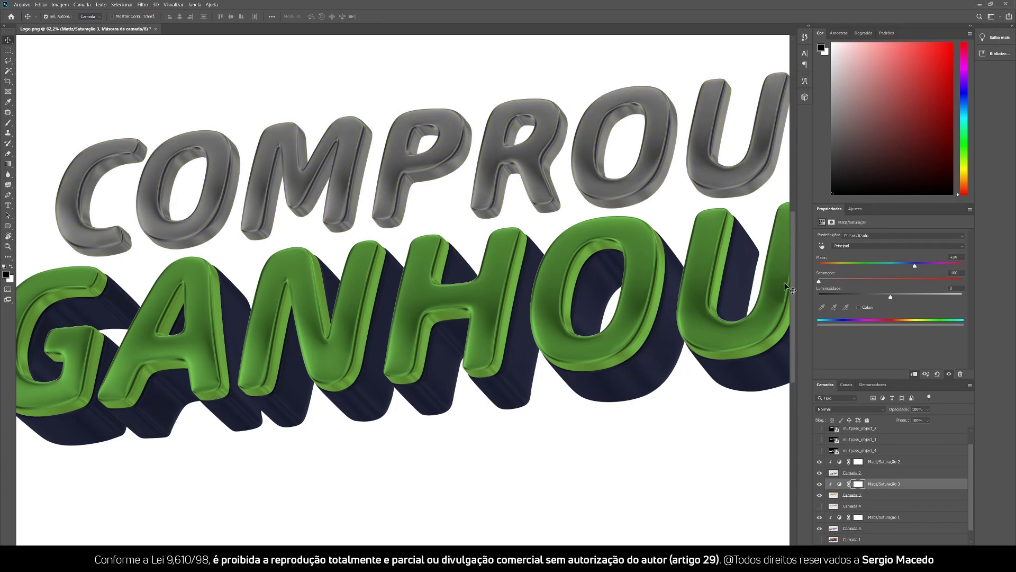
drag(819, 283, 900, 288)
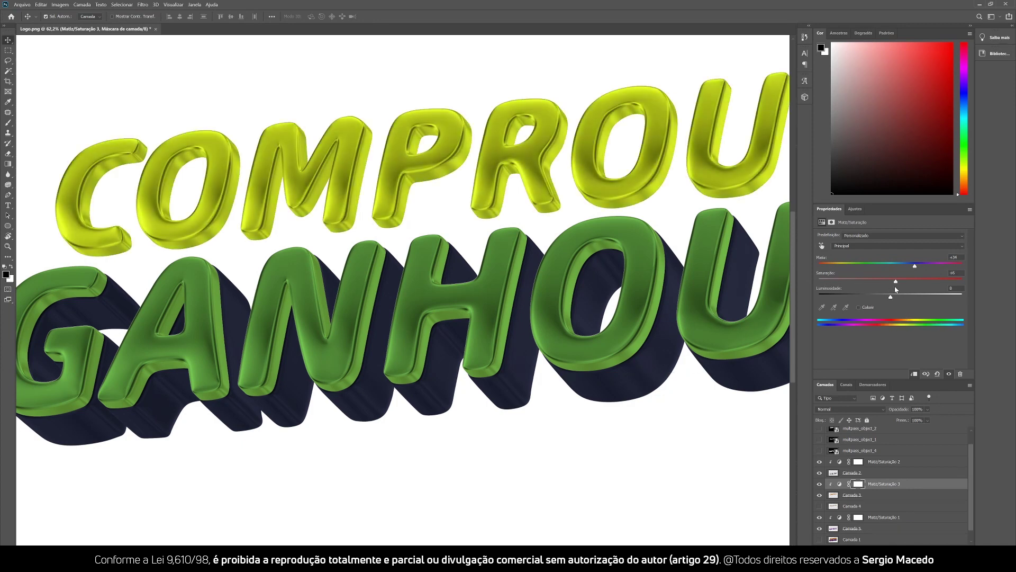
click(526, 316)
drag(525, 317, 496, 306)
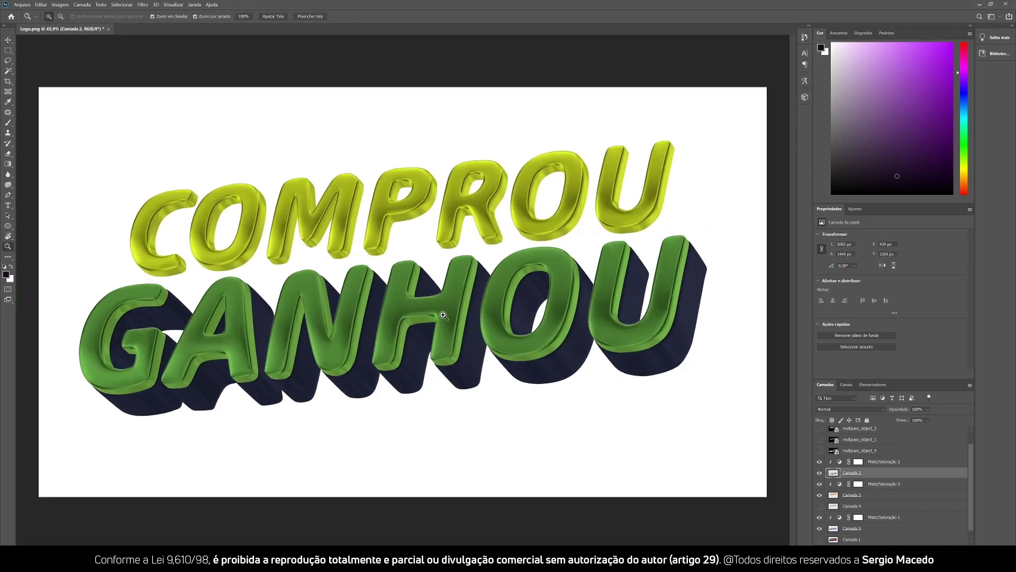
click(819, 485)
click(820, 484)
Recolor the GANHOU faces olive yellow in Matiz/Saturação 1 by lowering the hue and raising the saturation to +20.
click(820, 528)
click(819, 517)
click(858, 517)
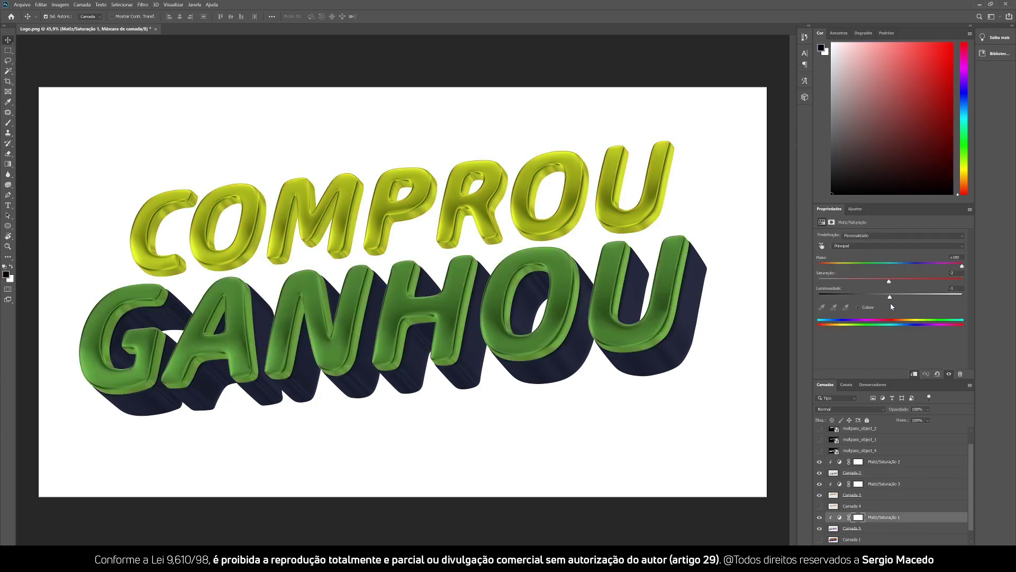
drag(961, 266, 951, 266)
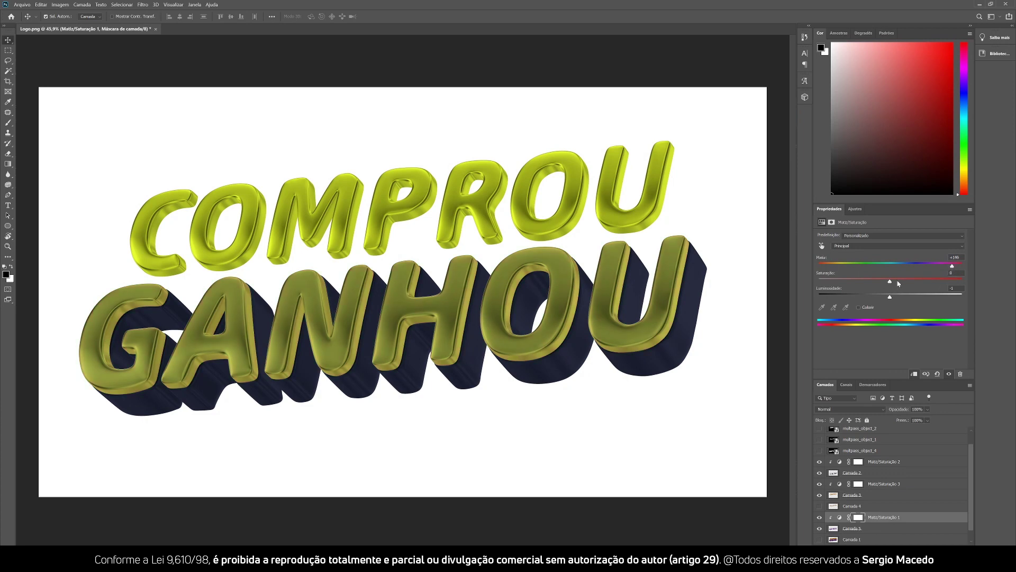
mouse_move(906, 284)
mouse_down()
mouse_move(933, 285)
mouse_move(906, 285)
mouse_up()
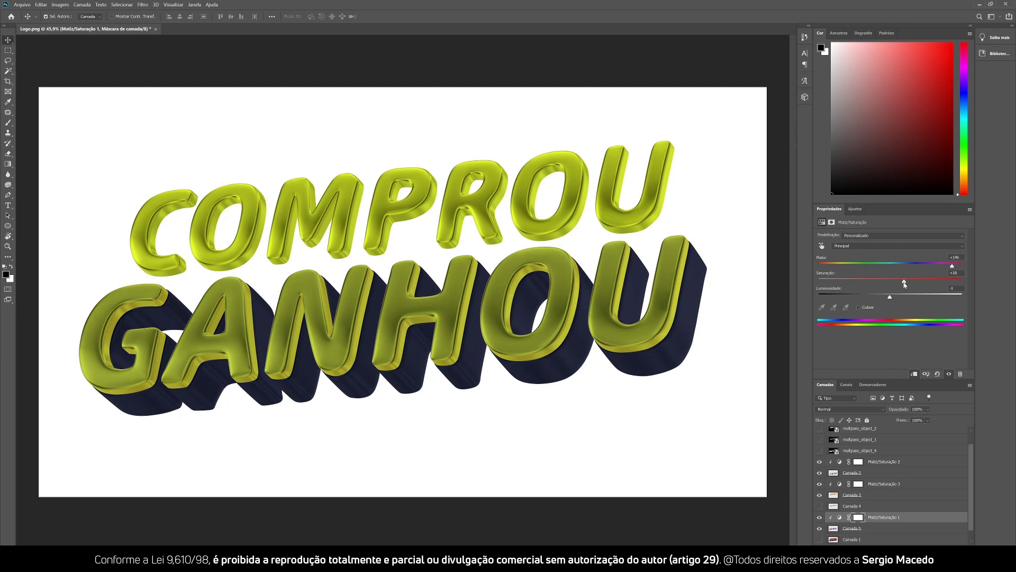
click(676, 409)
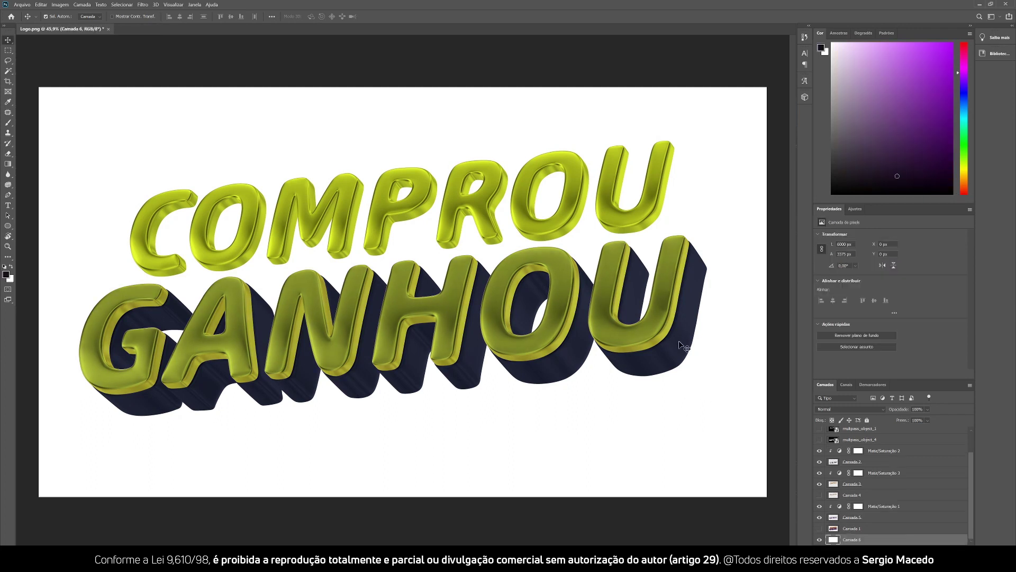
Show the COMPROU sides on Camada 4 and select that layer.
click(819, 495)
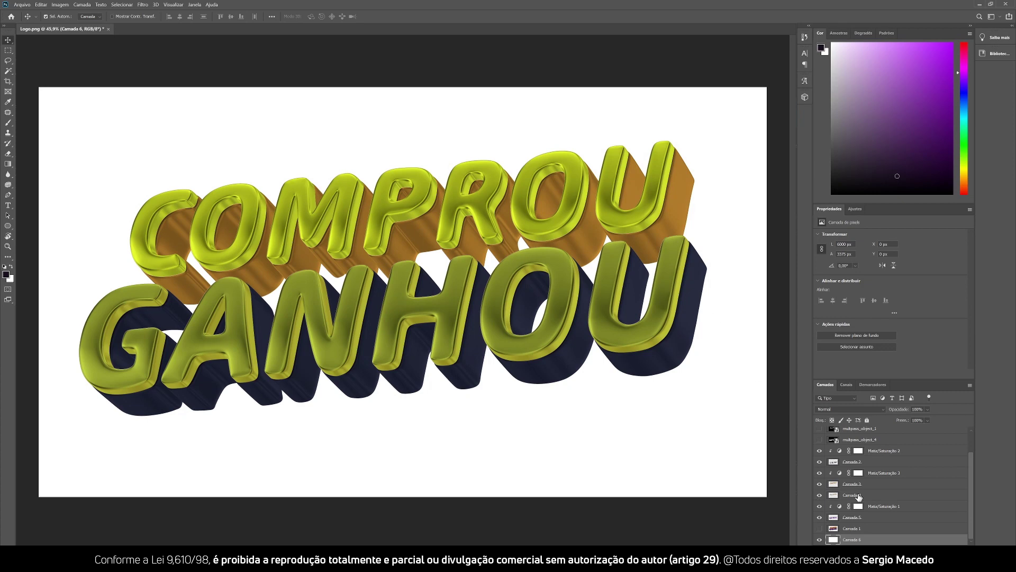
click(853, 496)
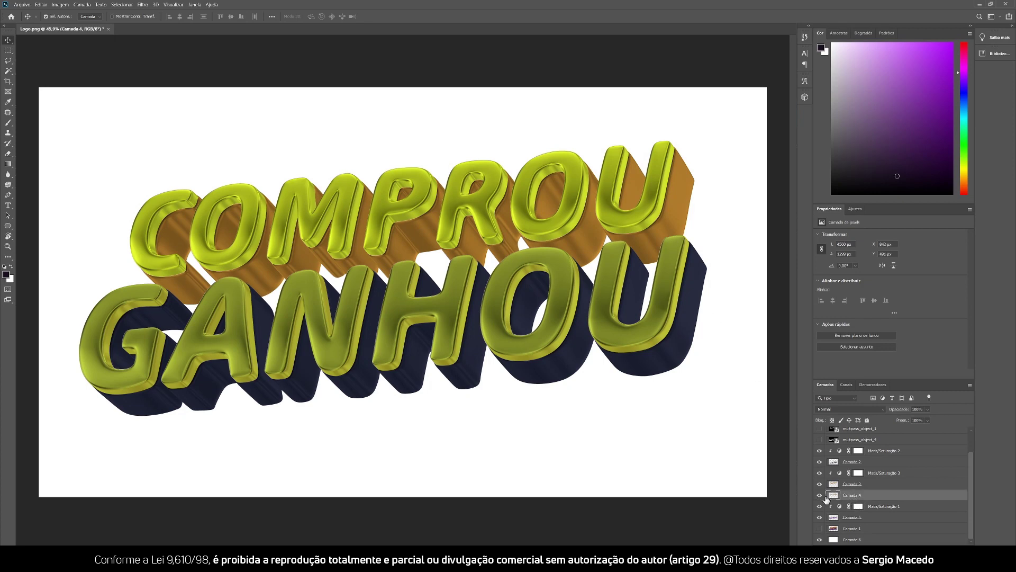
click(820, 495)
click(820, 496)
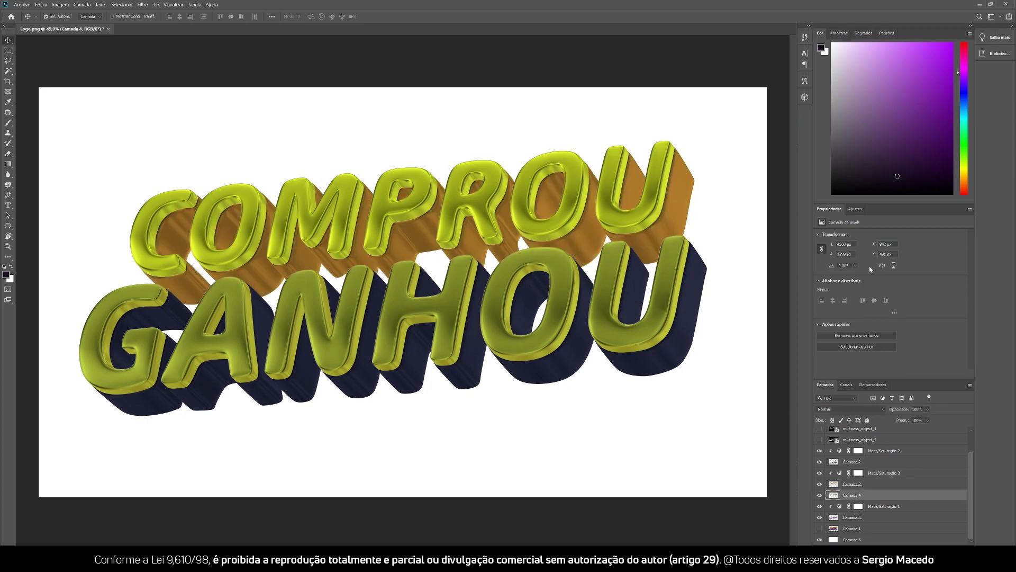
Add a Hue/Saturation adjustment layer above Camada 4 and clip it to the COMPROU sides.
click(855, 210)
click(833, 238)
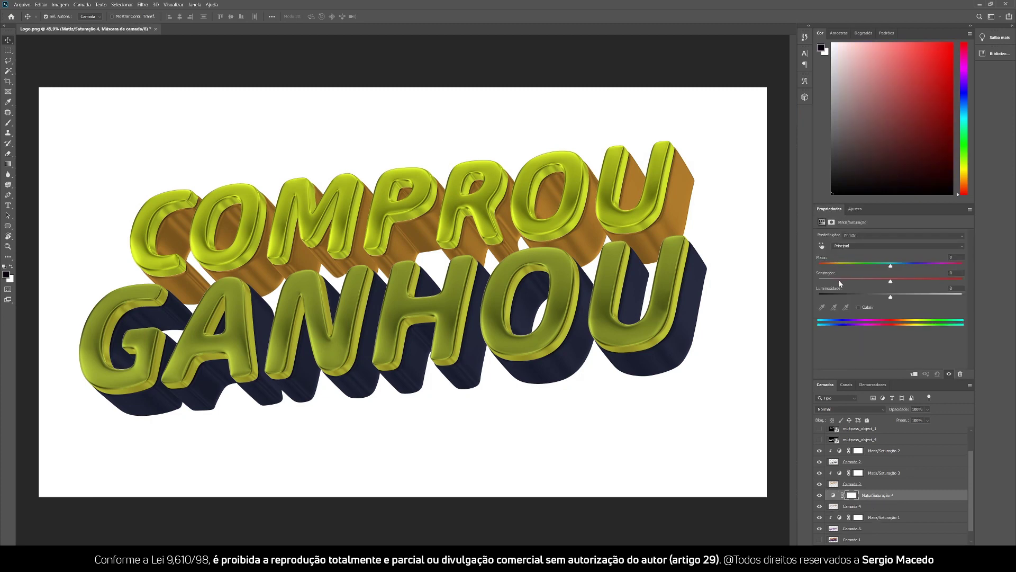
right_click(871, 496)
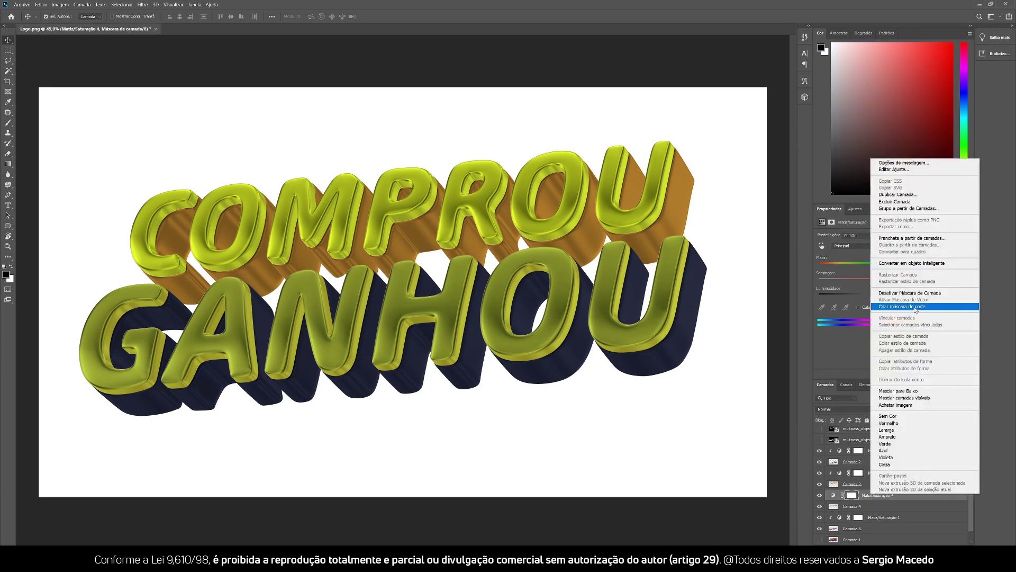
click(903, 307)
Turn the COMPROU sides dark gray in Matiz/Saturação 4, with saturation at -100 and lightness at -37.
click(839, 495)
drag(892, 284, 822, 284)
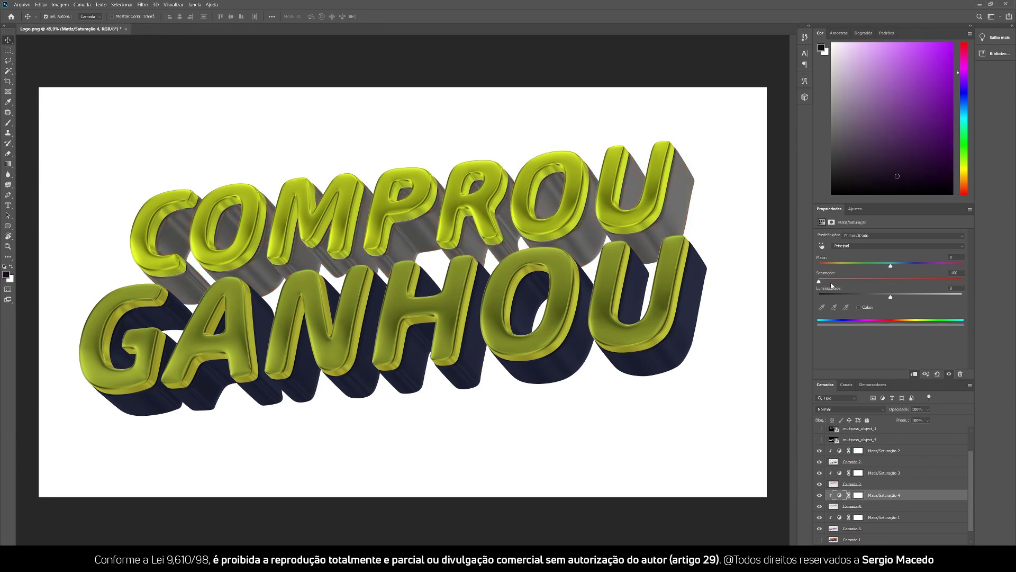
drag(860, 270, 871, 270)
drag(893, 299, 864, 300)
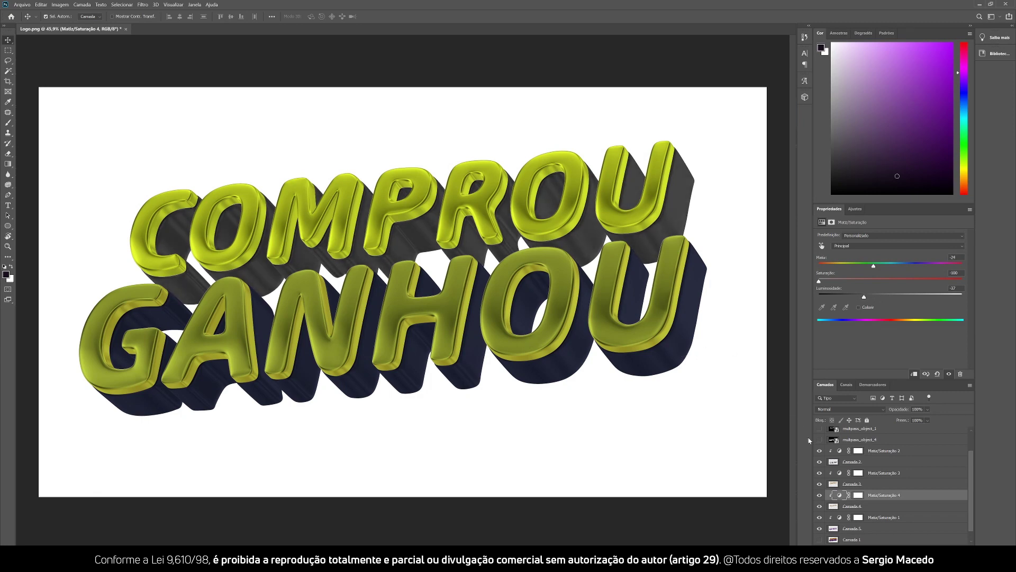
Turn the GANHOU sides on Camada 2 neutral gray in Matiz/Saturação 2, with saturation at -100 and lightness at -5.
scroll(868, 521, down, 1)
click(820, 518)
click(819, 529)
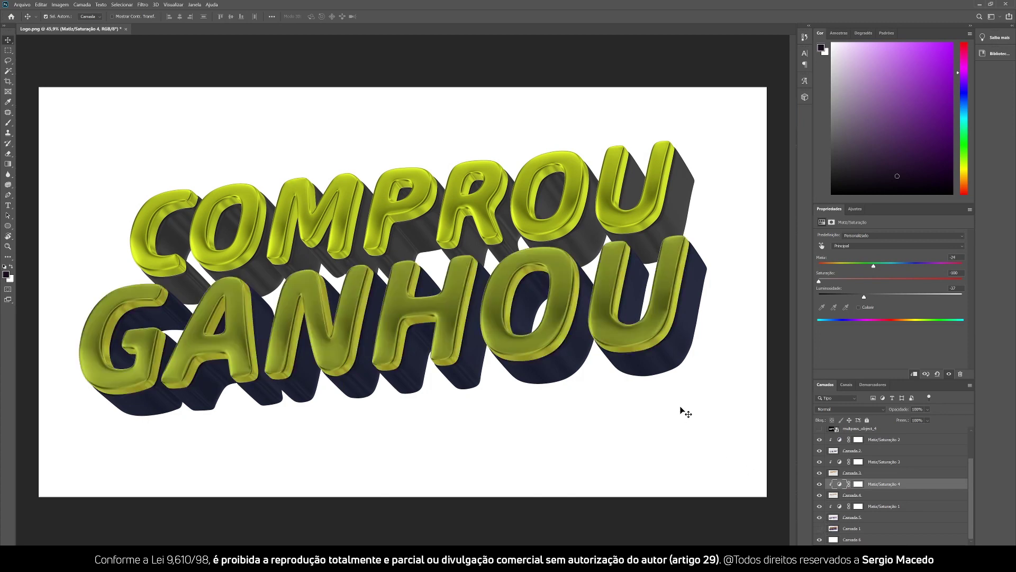
click(673, 364)
click(820, 451)
click(820, 451)
click(858, 439)
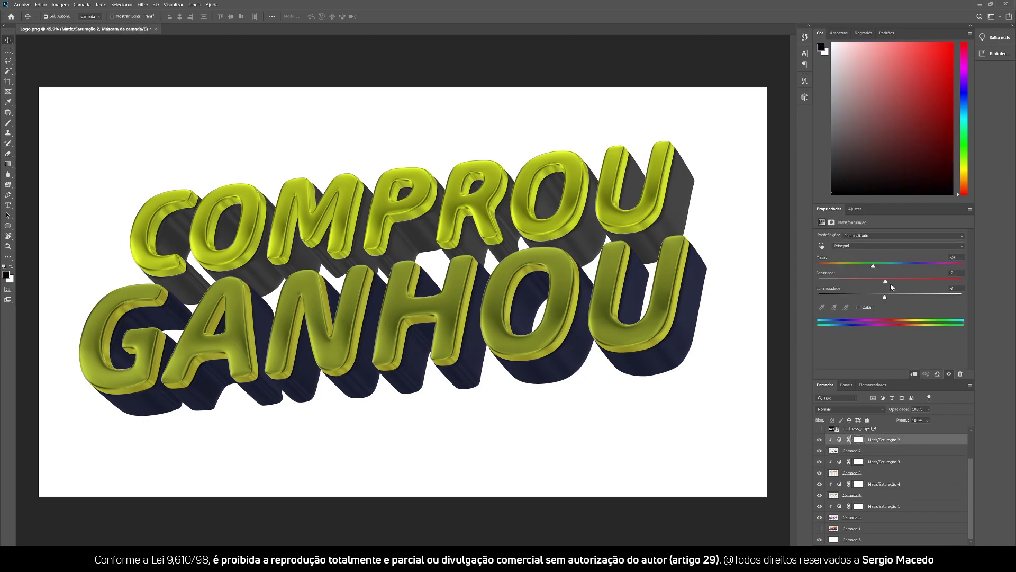
drag(887, 283, 812, 289)
mouse_move(890, 298)
mouse_down()
mouse_move(930, 299)
mouse_move(853, 300)
mouse_move(888, 300)
mouse_up()
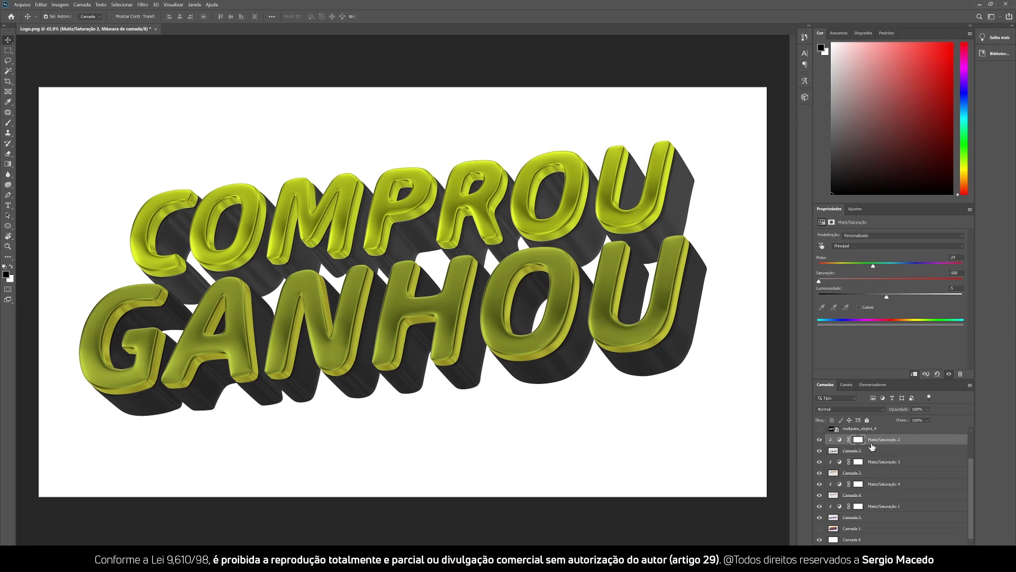
Identify the COMPROU faces on Camada 3 and add a Vibrance adjustment layer above them.
click(835, 442)
click(819, 474)
click(820, 473)
click(866, 477)
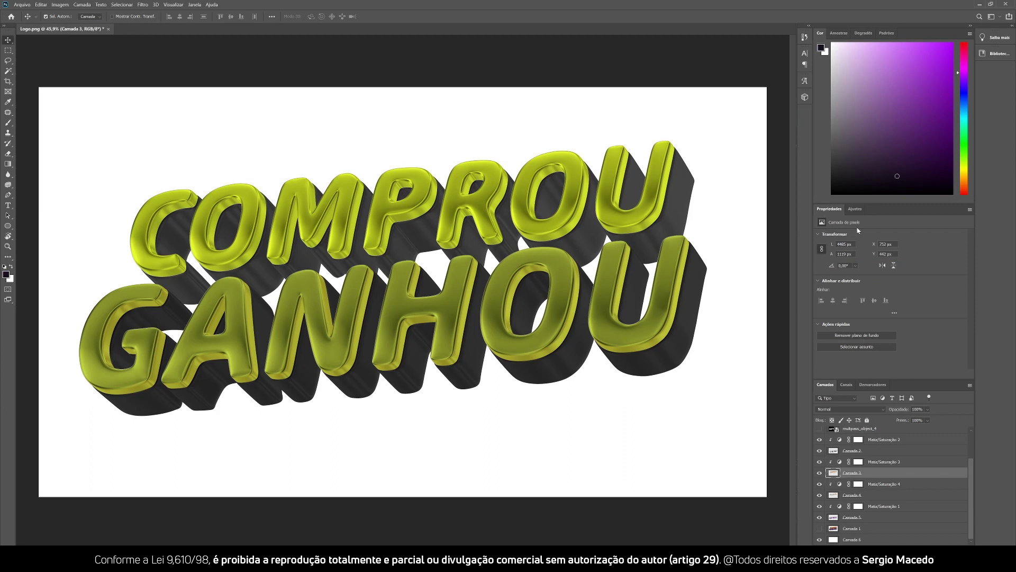
click(855, 209)
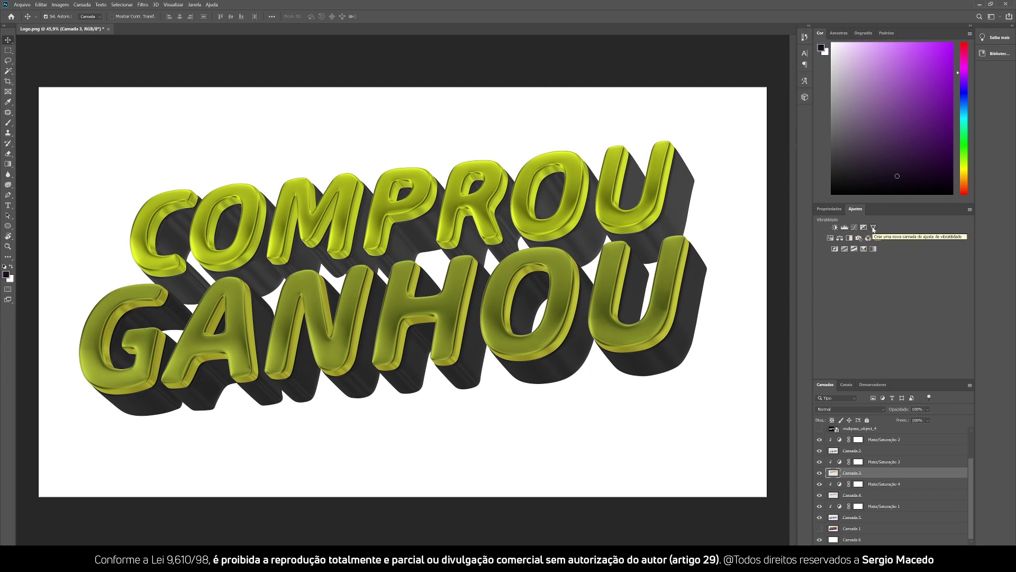
click(873, 228)
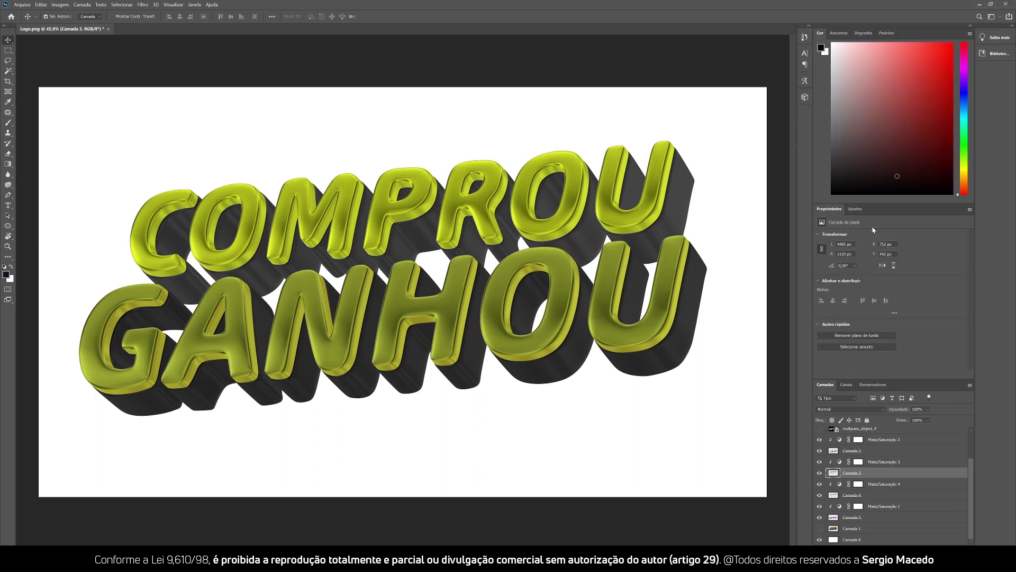
Desaturate the COMPROU faces in Vibratilidade 1, with vibrance at +64 and saturation at -100.
drag(923, 254, 863, 256)
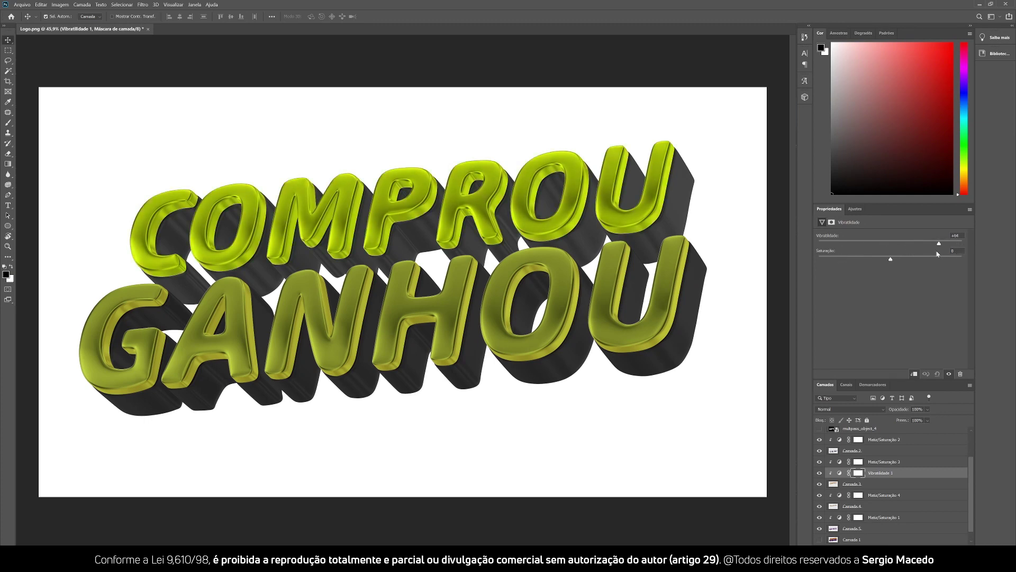
drag(868, 259, 788, 264)
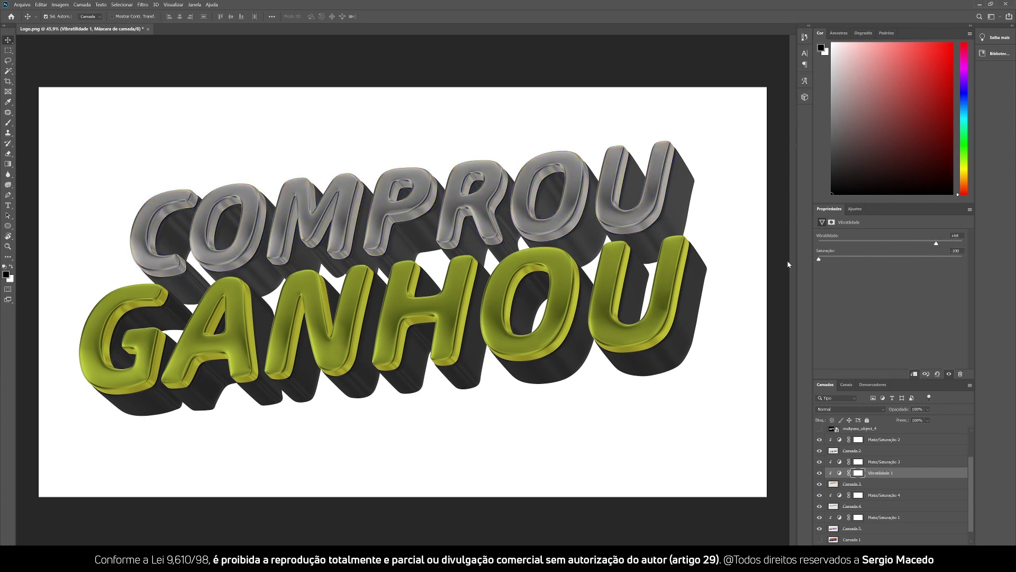
drag(877, 266, 780, 265)
Raise the saturation of the GANHOU faces to +44 in Matiz/Saturação 1.
click(657, 347)
click(837, 519)
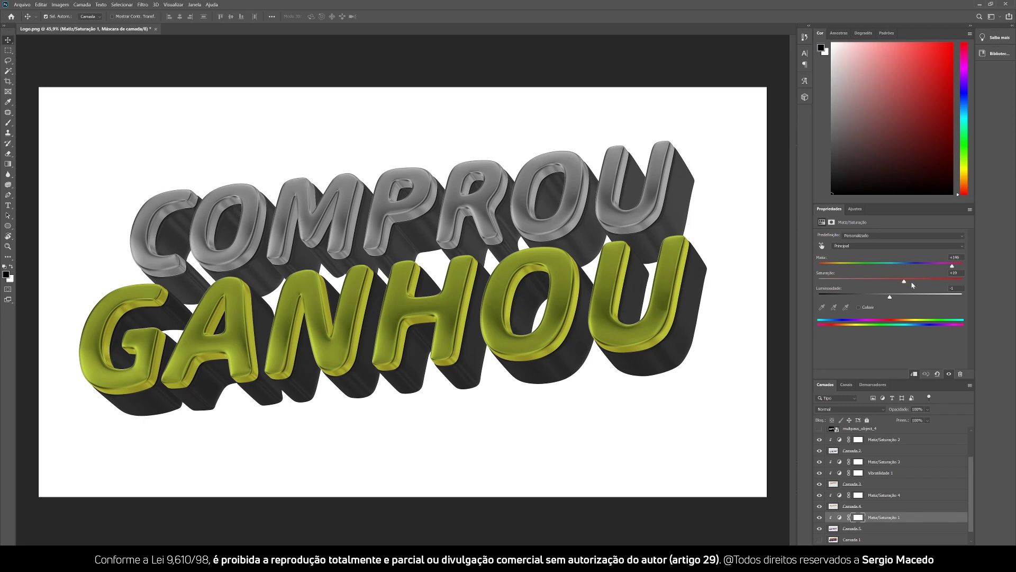
drag(904, 281, 922, 281)
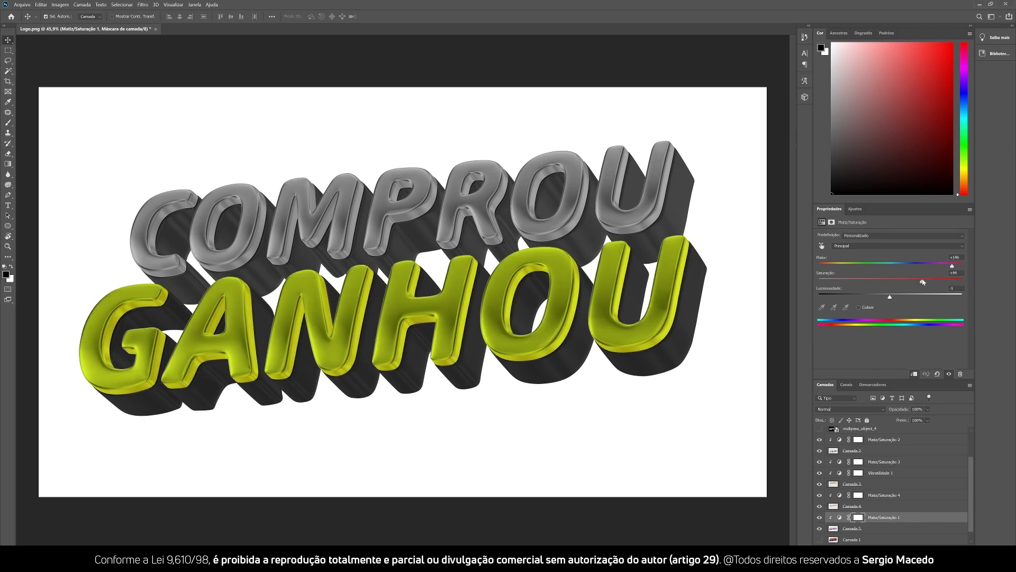
Fill the white background layer Camada 6 with dark gray 272727.
click(691, 417)
click(6, 274)
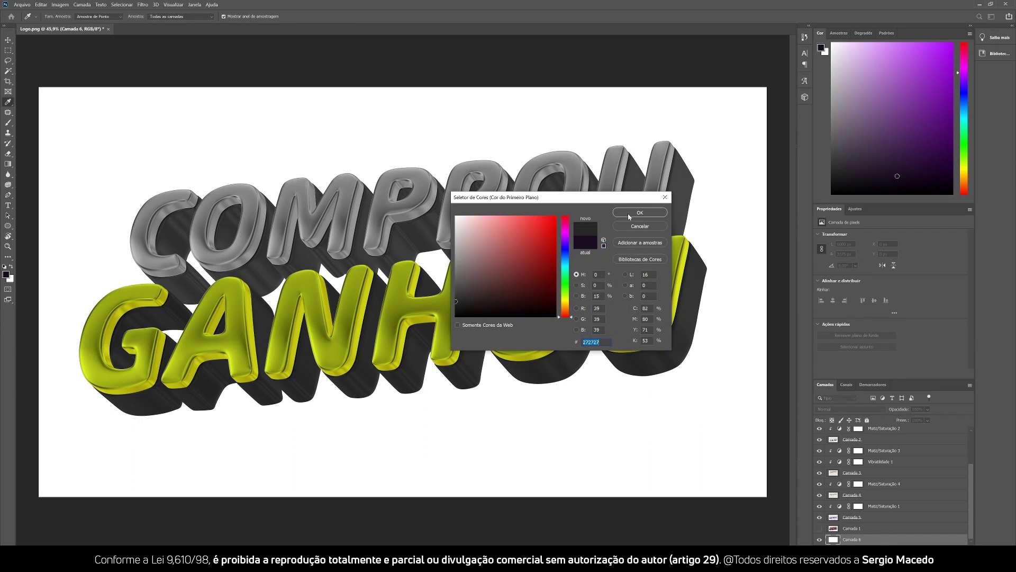
click(628, 213)
key(v)
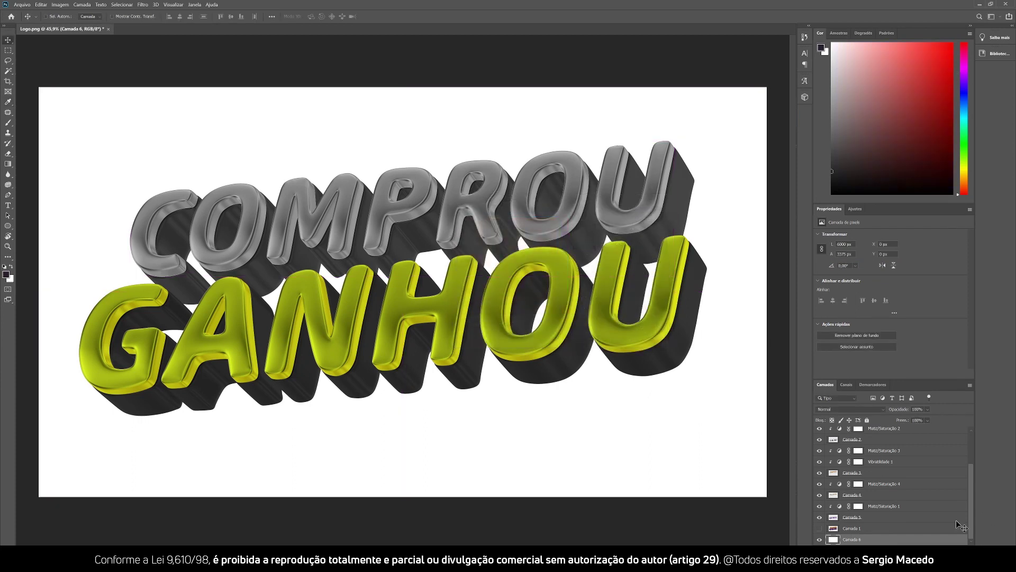
key(x)
key(ctrl+BackSpace)
key(z)
mouse_move(424, 233)
mouse_down()
mouse_move(411, 236)
mouse_move(424, 231)
mouse_up()
key(v)
Choose a darker, near-black gray as the background color and refill Camada 6 with it.
click(12, 280)
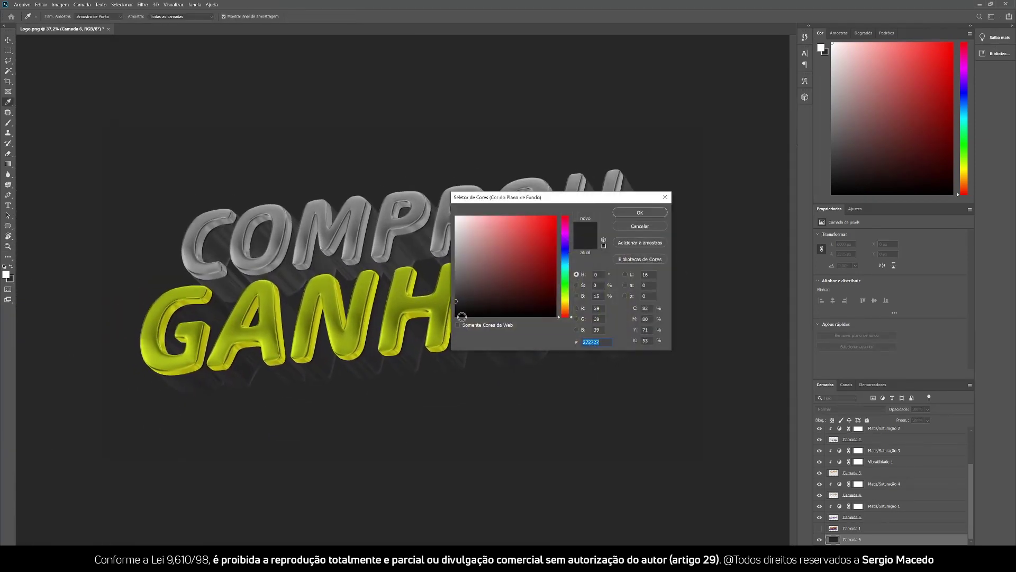
drag(457, 303, 445, 309)
click(640, 212)
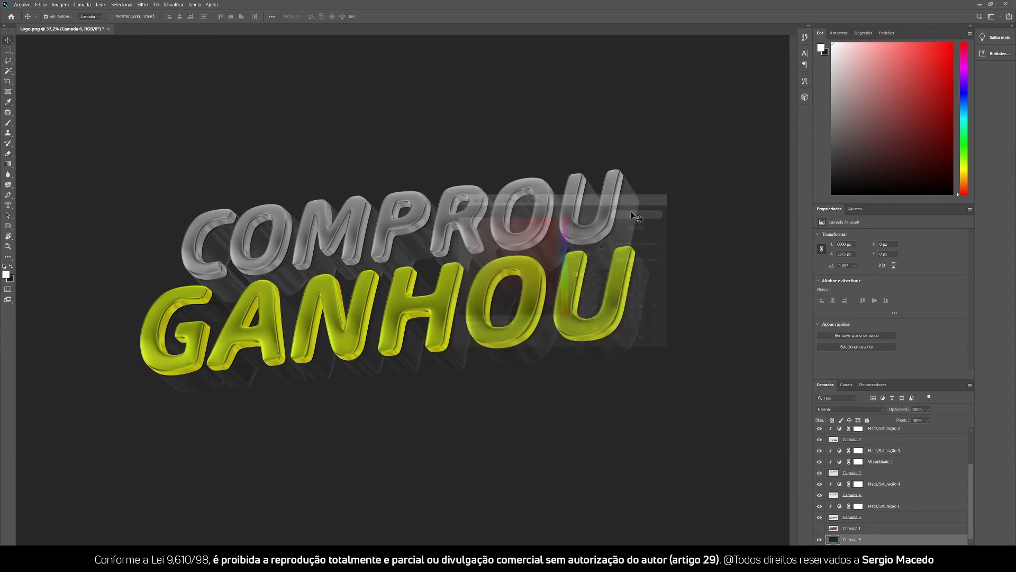
key(ctrl+BackSpace)
key(z)
drag(484, 245, 489, 244)
key(v)
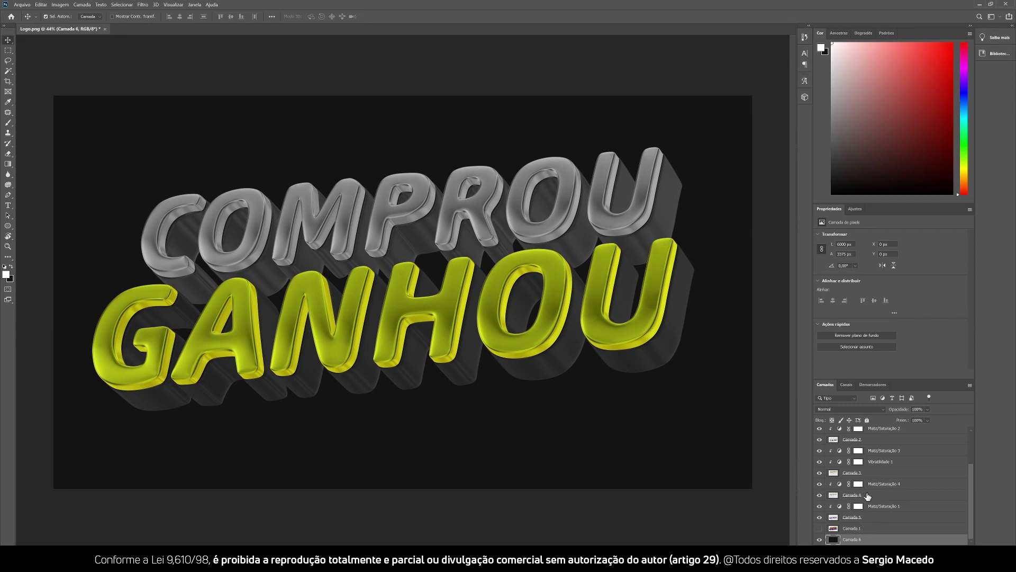
Identify the side layers by toggling Camada 5 and Camada 4, and add a Color Balance adjustment above Camada 4.
click(820, 517)
click(820, 517)
click(820, 496)
click(820, 496)
click(862, 498)
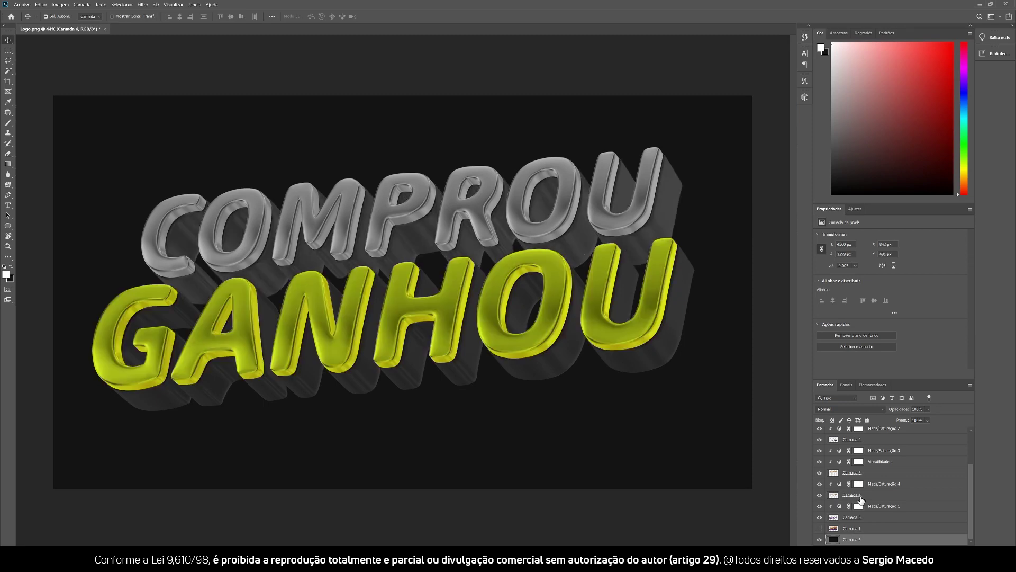
click(856, 209)
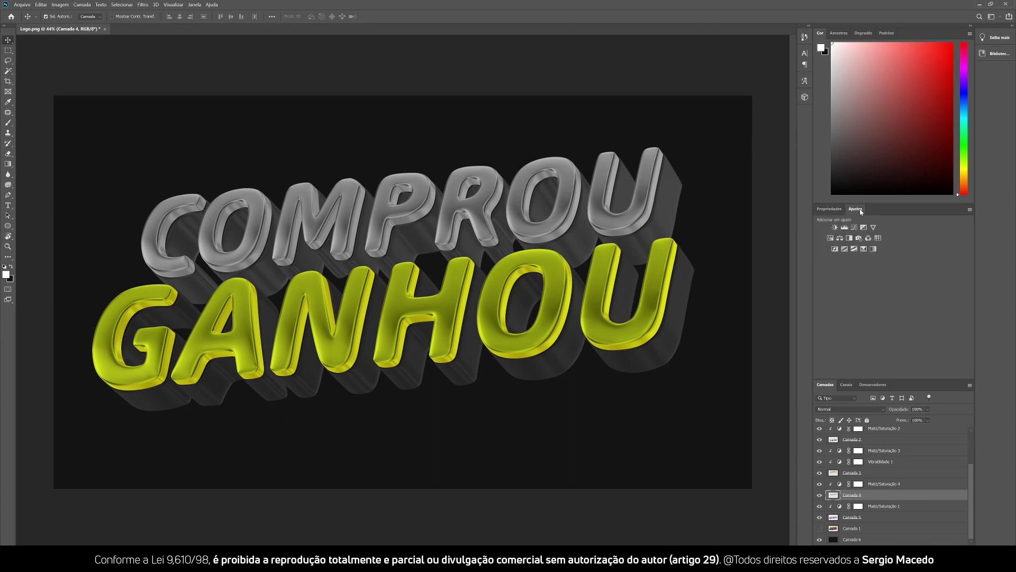
click(840, 239)
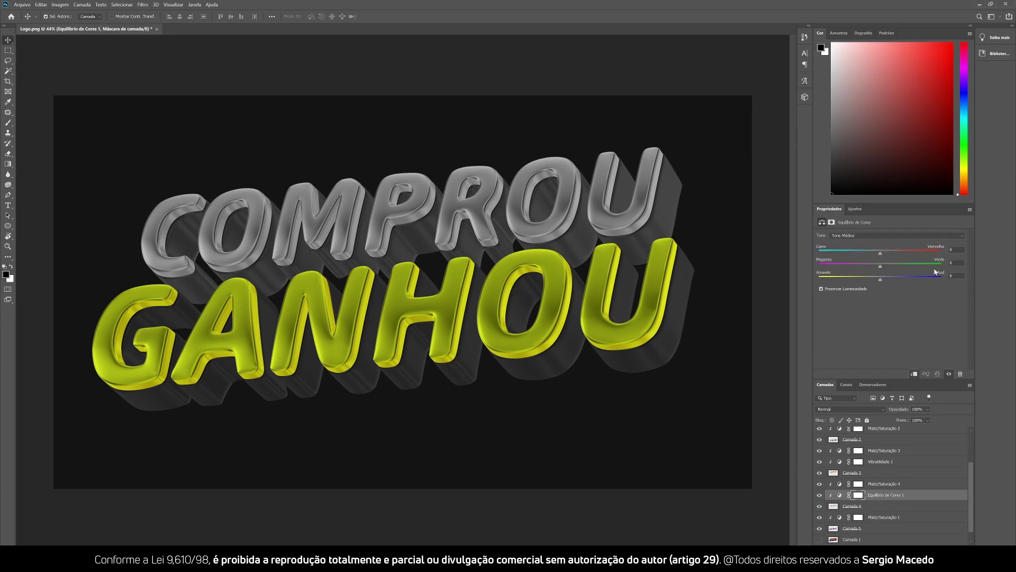
Reopen Equilíbrio de Cores 1 and set its midtones to -12 cyan–red and -64 yellow–blue for the COMPROU sides.
click(399, 265)
key(ctrl+space)
drag(394, 257, 425, 245)
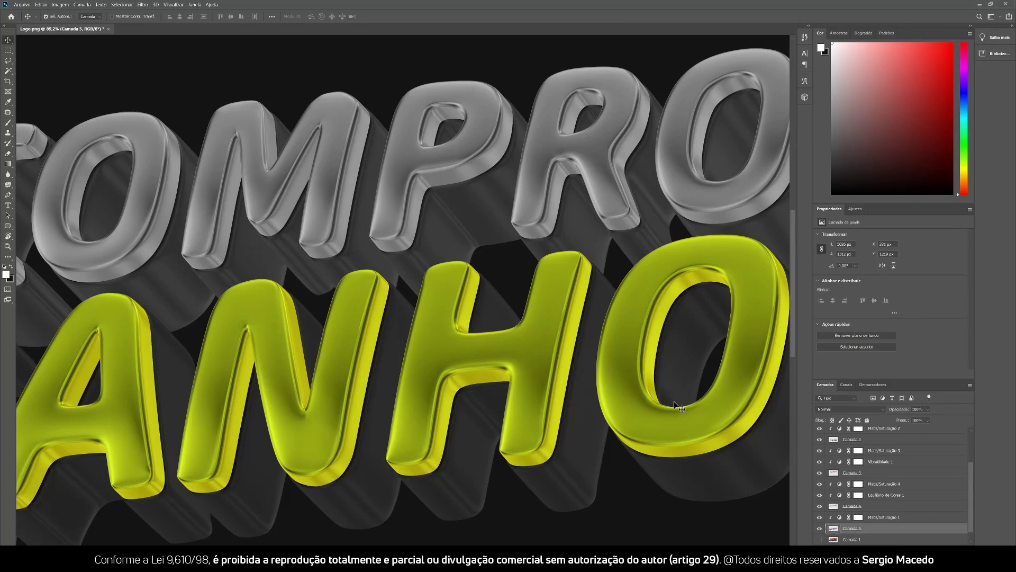
scroll(869, 513, up, 2)
scroll(854, 510, down, 3)
scroll(854, 509, up, 2)
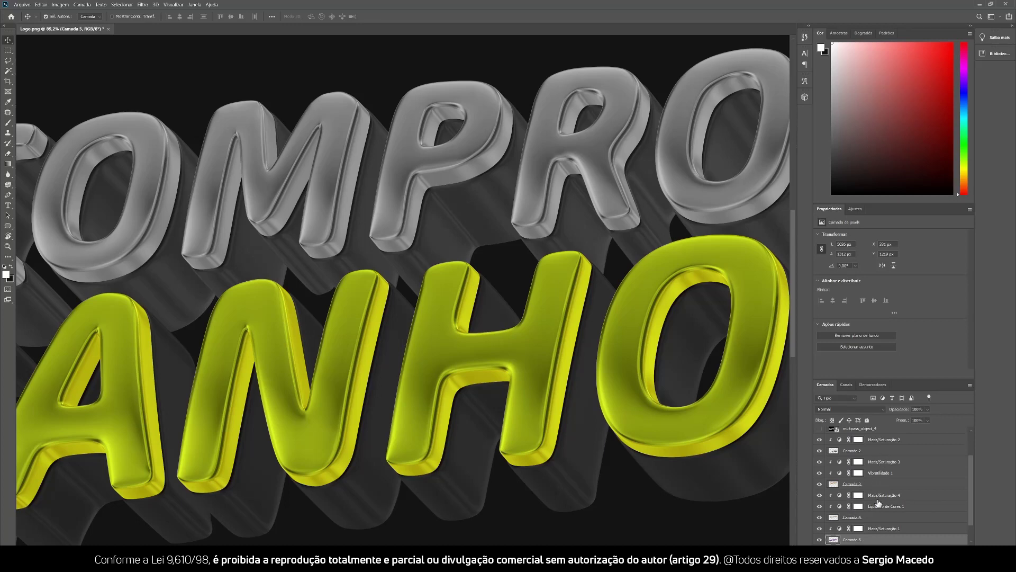
click(841, 506)
click(840, 506)
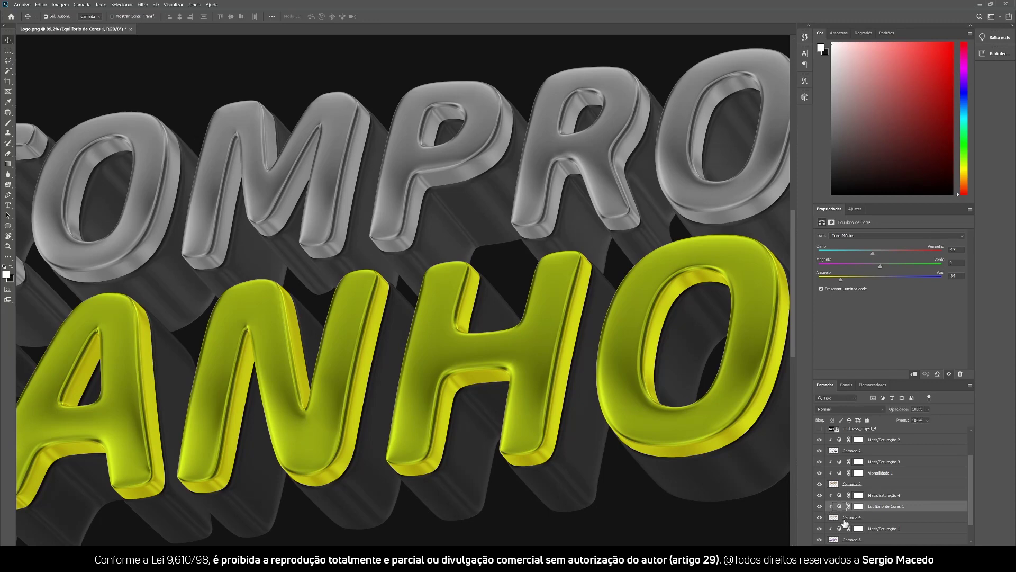
Check what Camada 4 contains, then release Equilíbrio de Cores 1 from its clipping mask and clip it again.
click(820, 517)
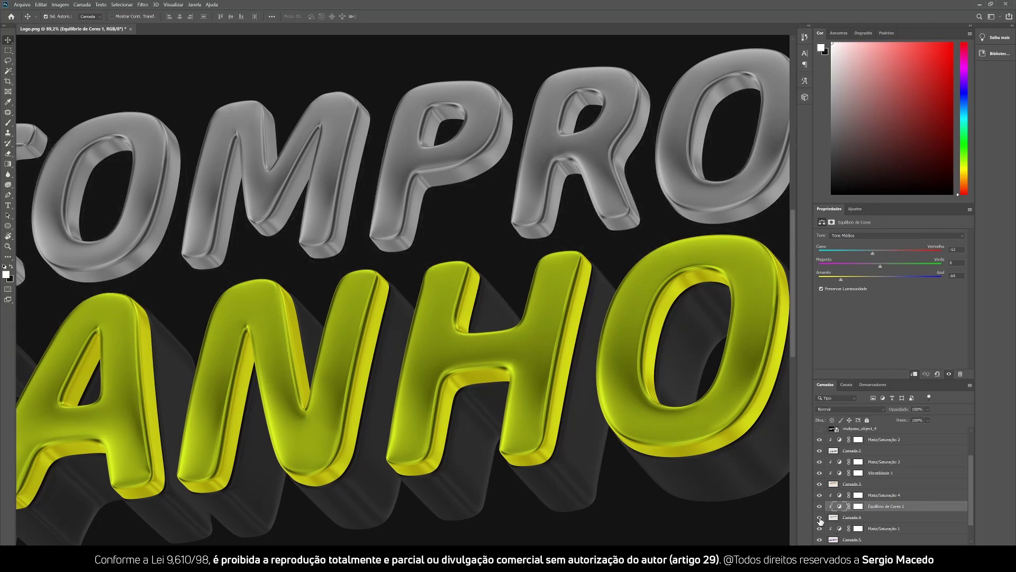
click(819, 518)
right_click(874, 510)
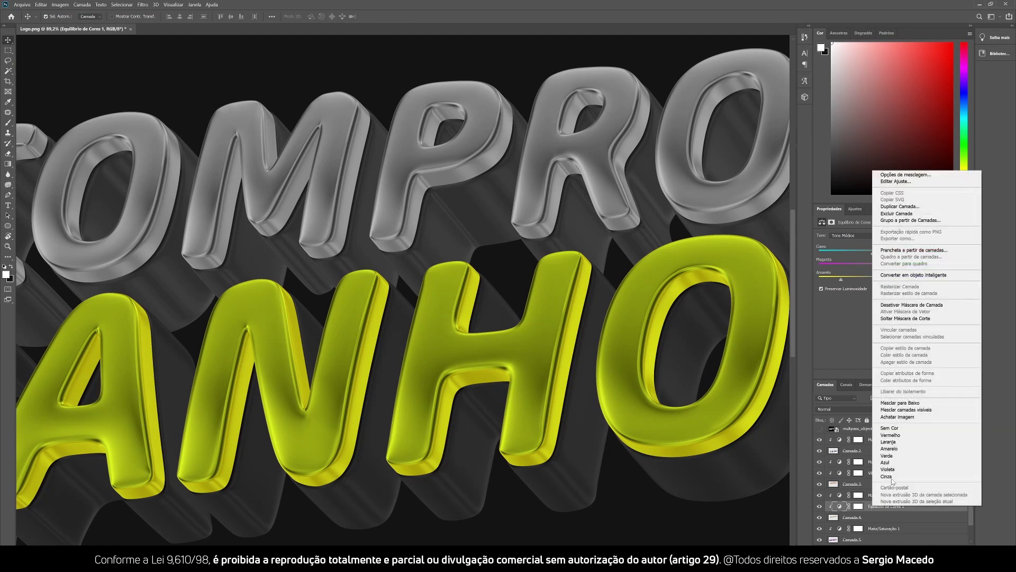
click(906, 319)
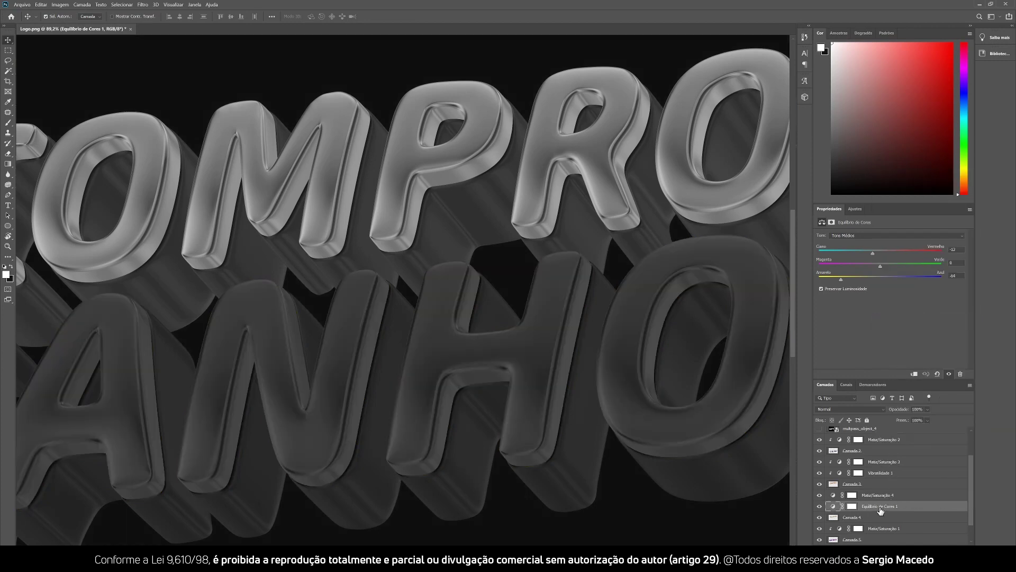
right_click(880, 510)
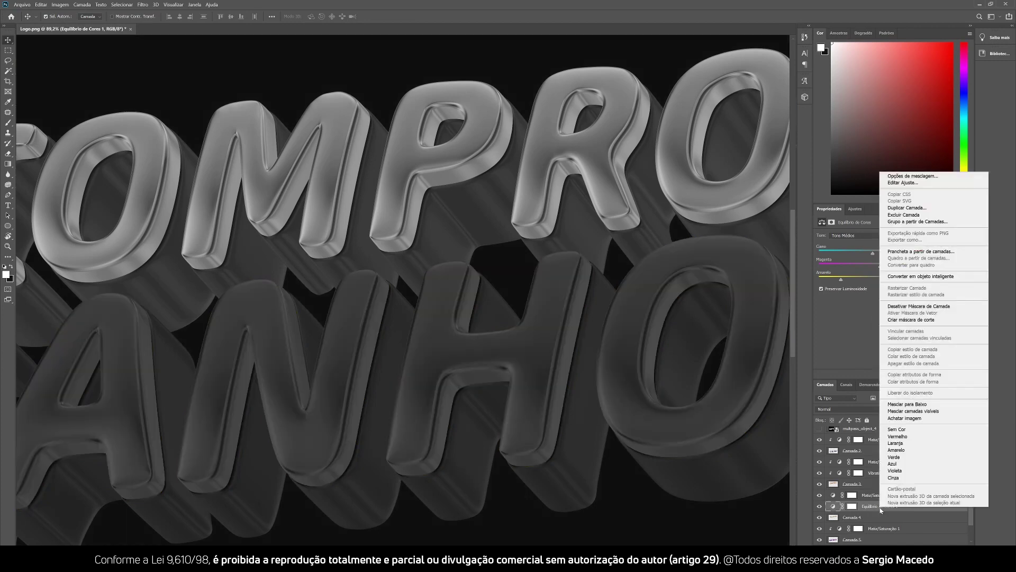
click(921, 321)
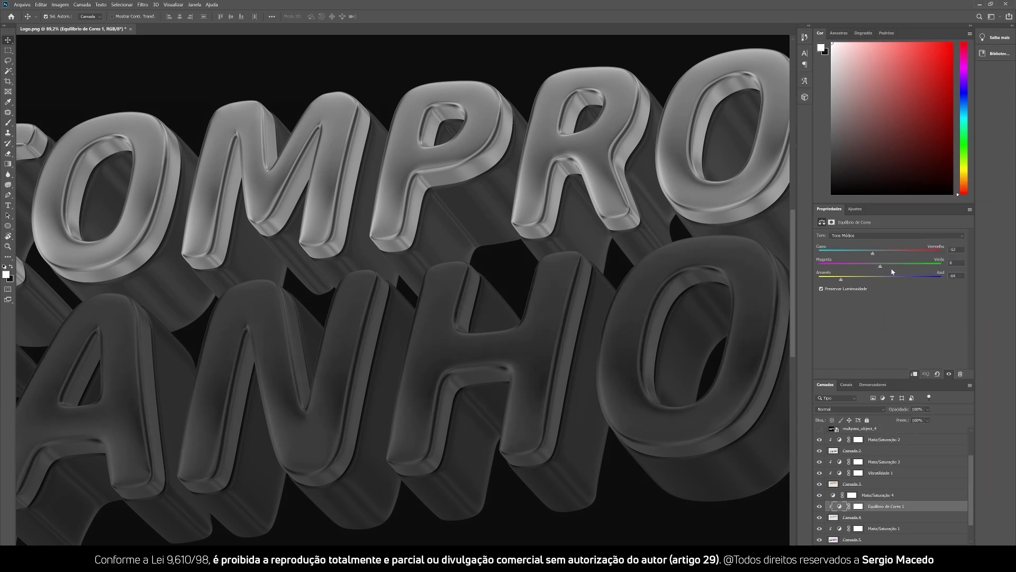
Clip Matiz/Saturação 4 to Camada 4 again and delete the Color Balance adjustment between them.
drag(837, 258, 823, 260)
alt+click(868, 500)
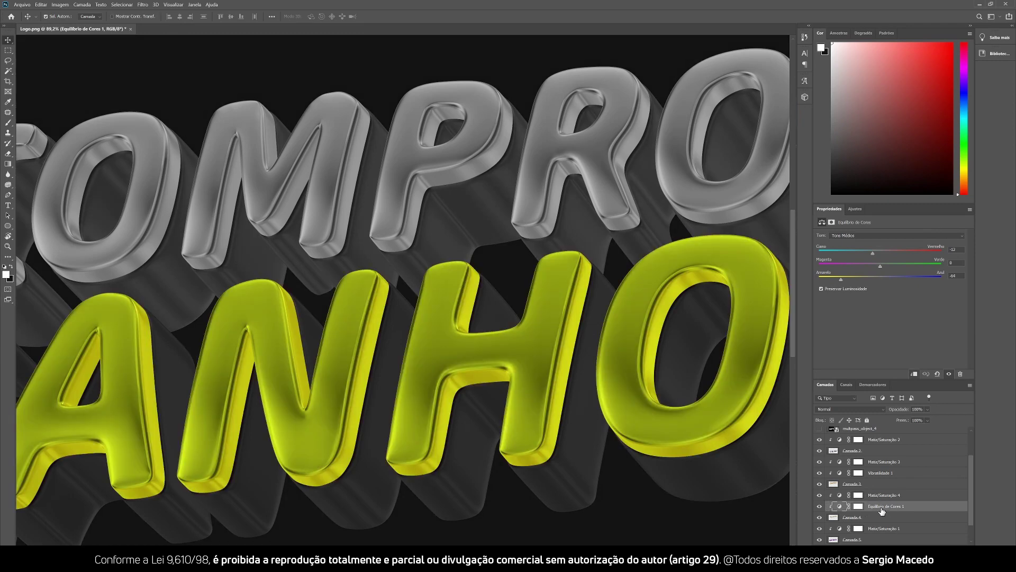
key(Delete)
Add a Color Balance adjustment above Matiz/Saturação 2 and clip it to the GANHOU sides on Camada 2.
click(740, 472)
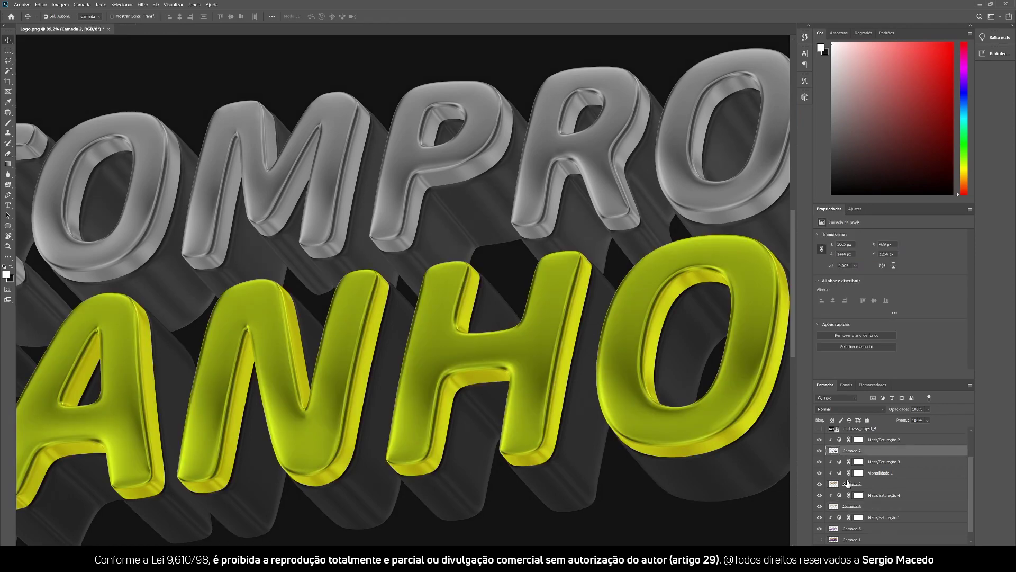
click(820, 452)
click(820, 452)
click(869, 441)
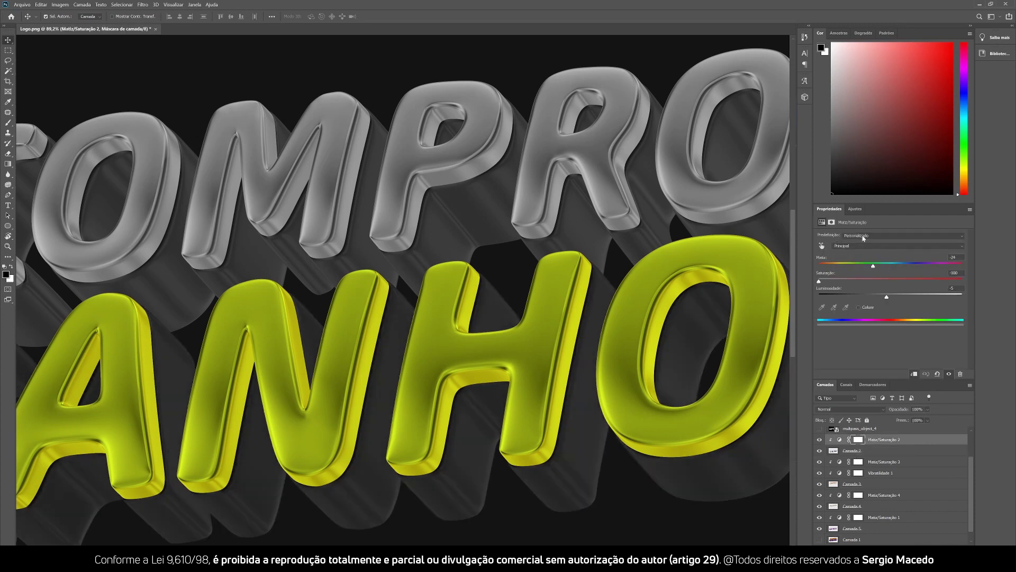
click(855, 208)
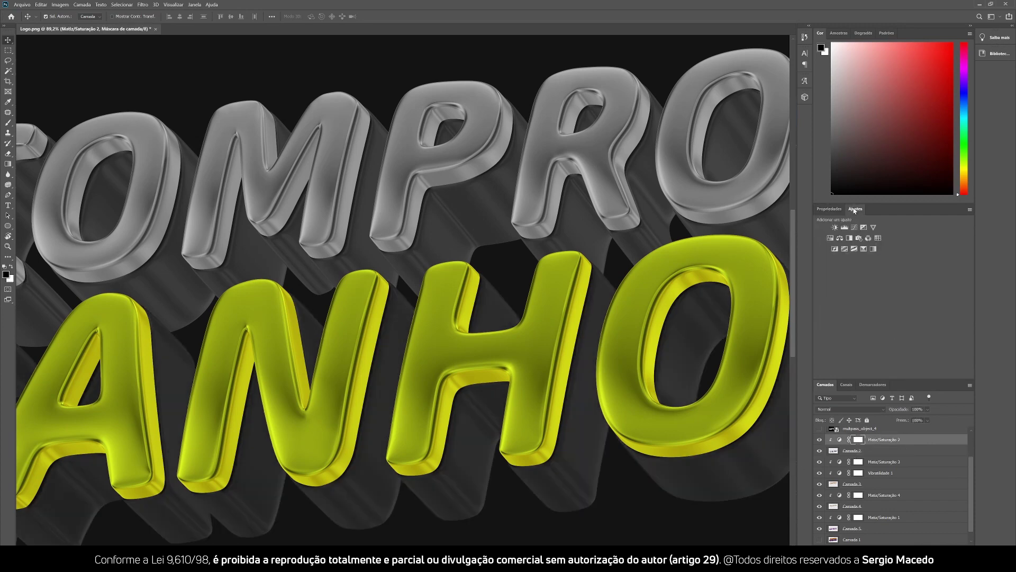
click(841, 239)
right_click(875, 443)
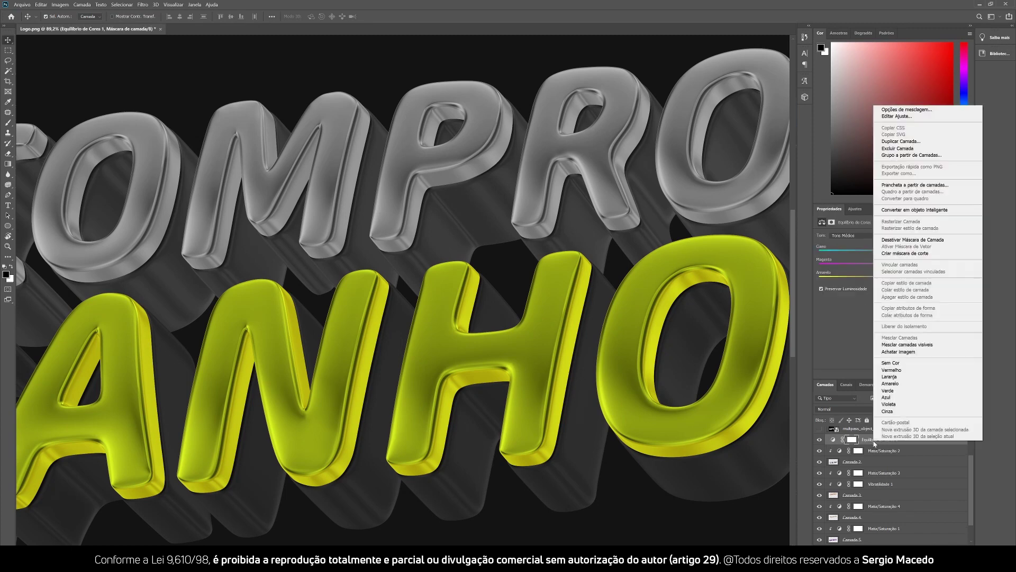
click(905, 254)
Tint the GANHOU sides purplish blue with Color Balance midtones at +5 cyan–red and +27 yellow–blue.
click(840, 439)
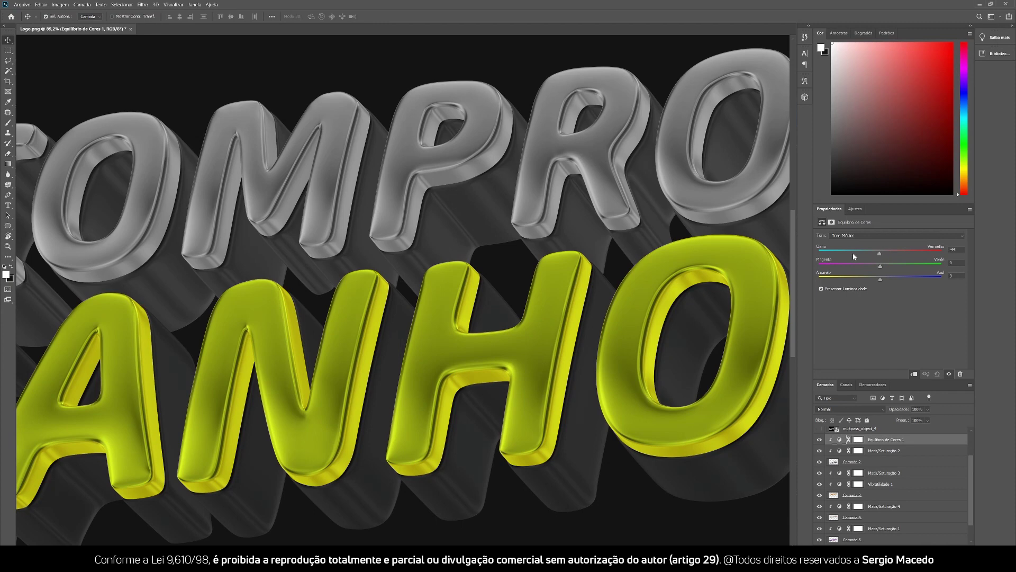
double_click(959, 249)
text(0)
drag(858, 255, 853, 255)
drag(884, 258, 883, 256)
click(509, 348)
key(ctrl+space)
drag(510, 347, 516, 325)
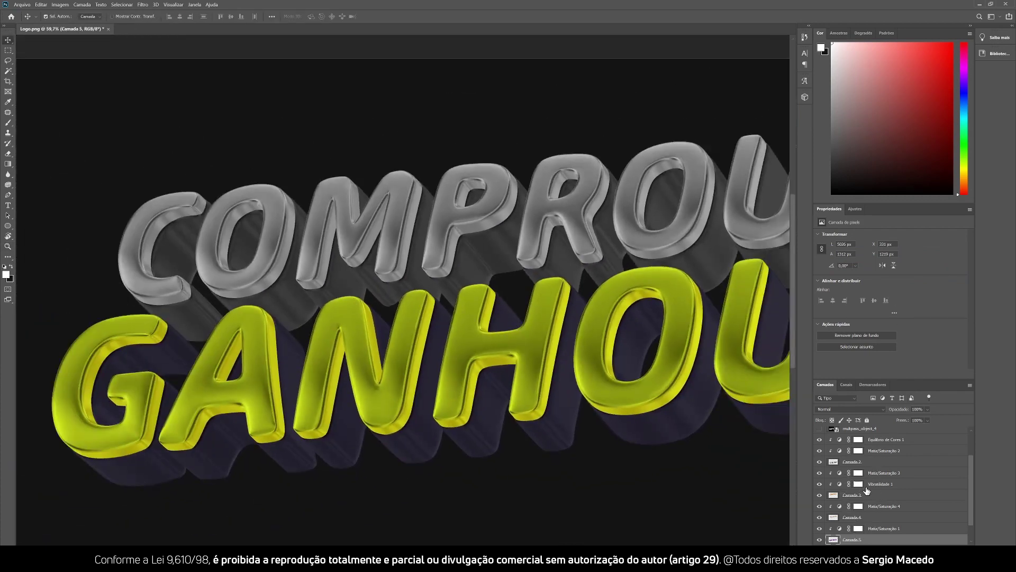
Set Equilíbrio de Cores 1 to -12 cyan–red and +9 yellow–blue, with its fill at 32%.
click(842, 442)
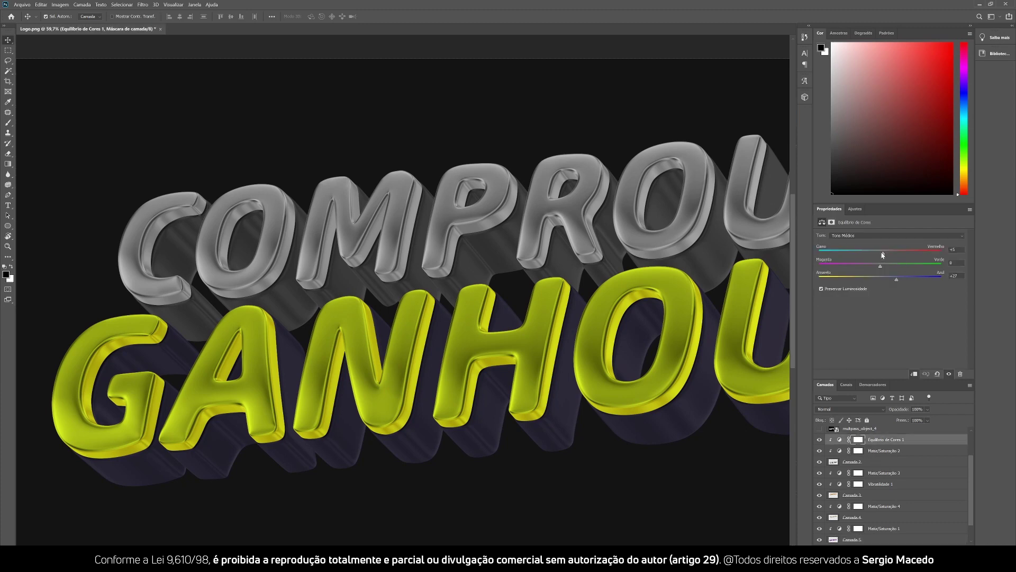
mouse_move(883, 253)
mouse_down()
mouse_move(807, 262)
mouse_move(875, 266)
mouse_up()
drag(908, 283, 894, 287)
click(927, 420)
drag(942, 429, 918, 432)
Compare the GANHOU sides with and without the Color Balance adjustment, up close and on the whole logo.
click(820, 441)
click(821, 441)
click(821, 442)
drag(614, 429, 267, 386)
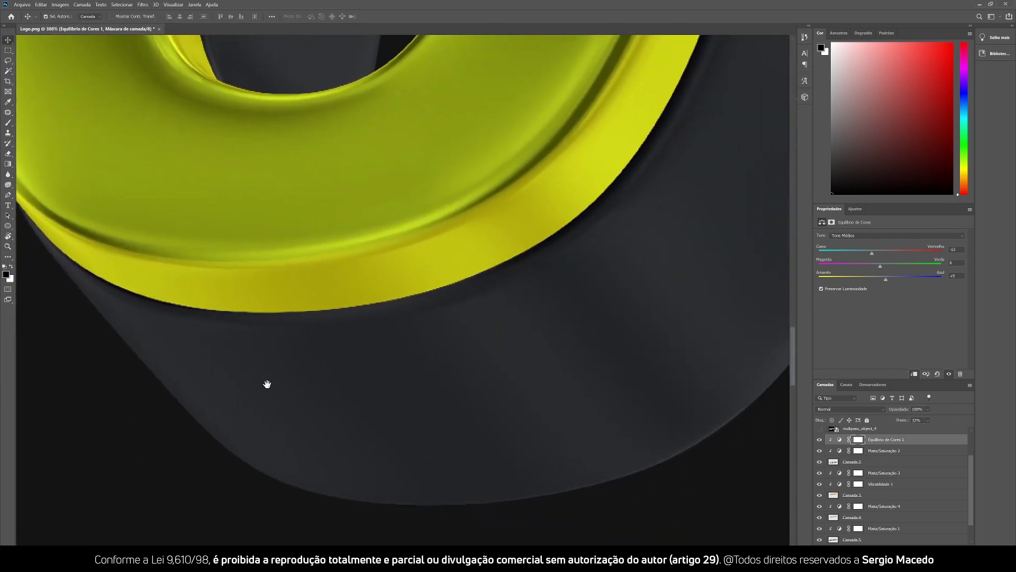
click(819, 441)
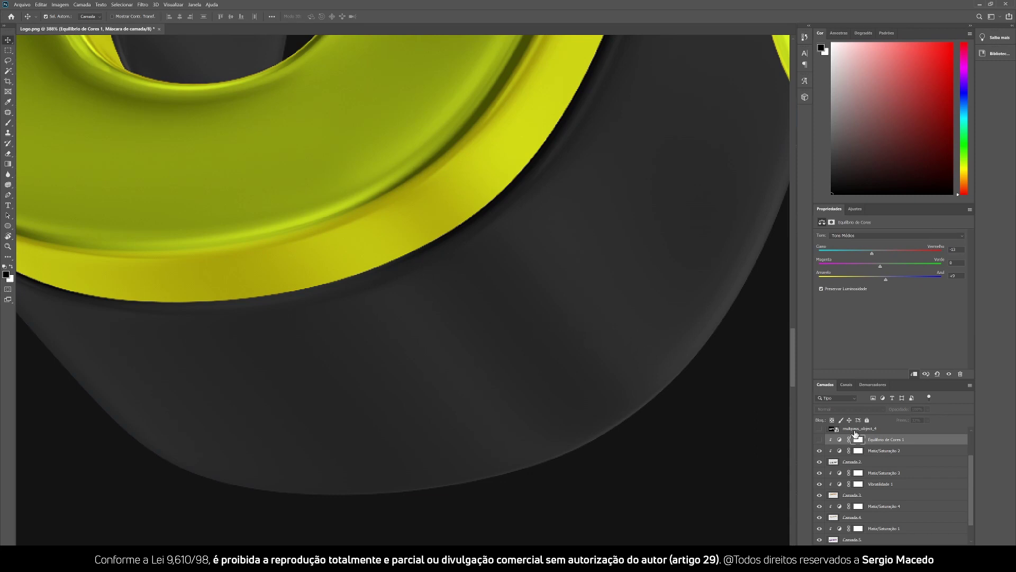
click(820, 441)
key(z)
drag(472, 321, 510, 306)
drag(501, 200, 574, 265)
mouse_move(588, 364)
mouse_down()
mouse_move(556, 357)
mouse_move(570, 361)
mouse_up()
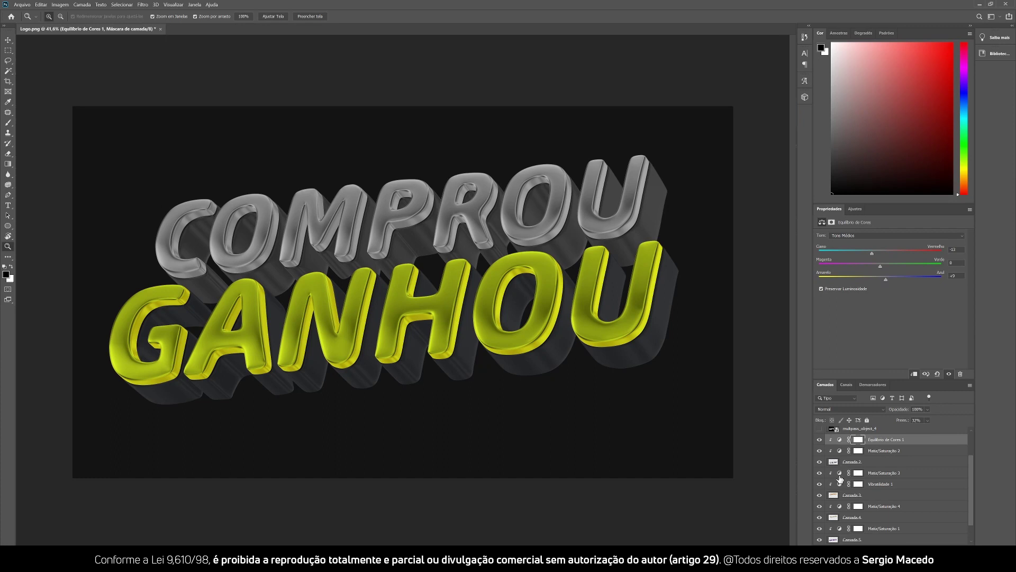
Examine how Vibratilidade 1 affects the COMPROU faces by hiding and showing the adjustment.
scroll(850, 488, down, 2)
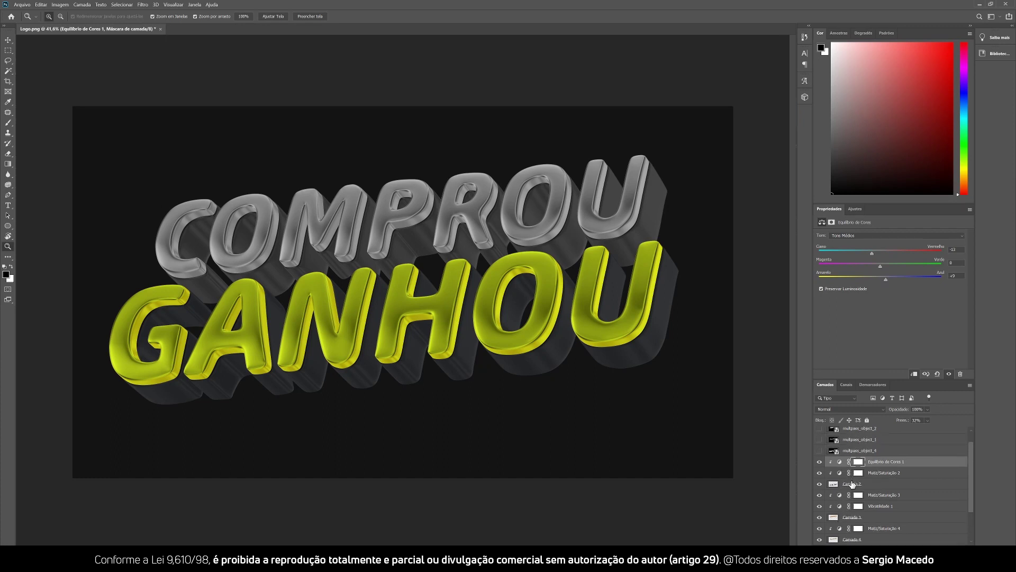
click(856, 473)
click(820, 472)
click(819, 472)
click(878, 463)
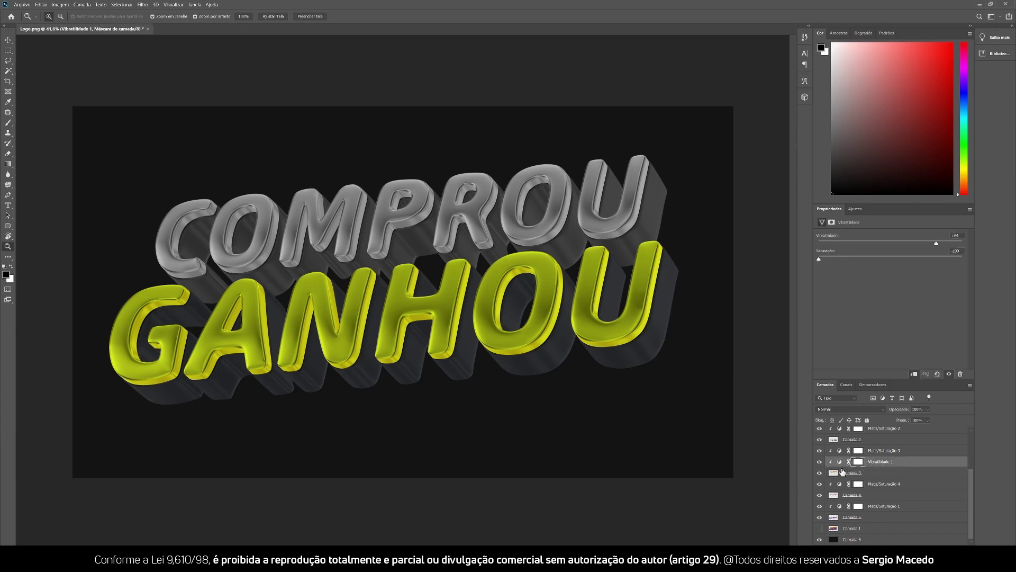
click(821, 464)
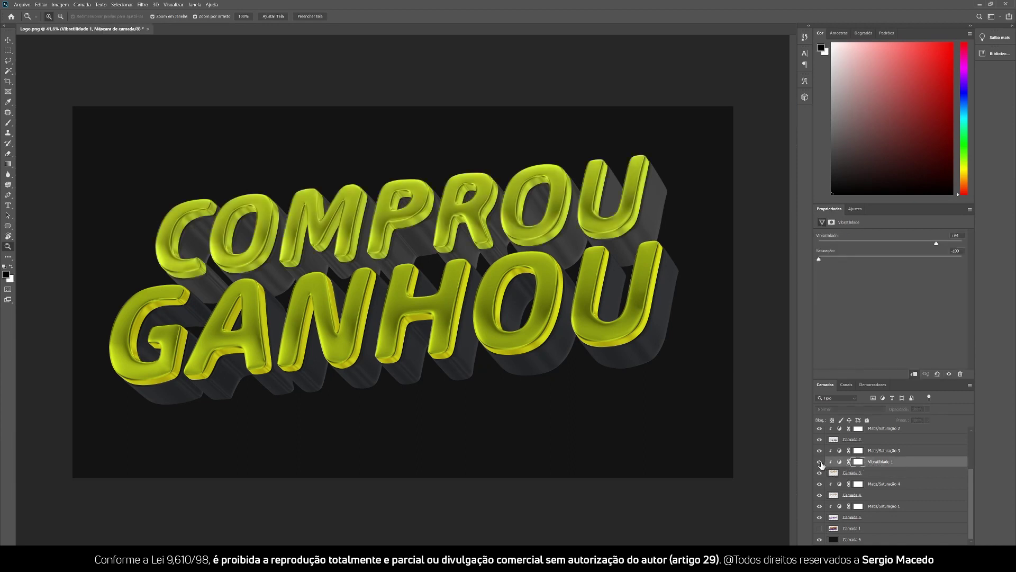
click(820, 462)
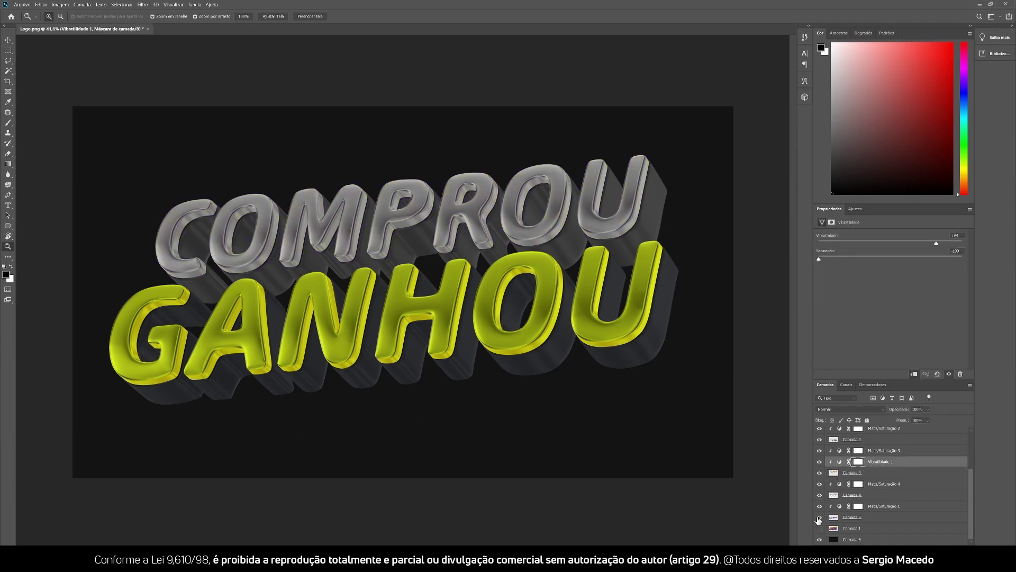
Add a Levels adjustment clipped to Camada 5, the GANHOU faces, and raise its midtones to about 1.15.
click(819, 518)
click(820, 518)
click(879, 507)
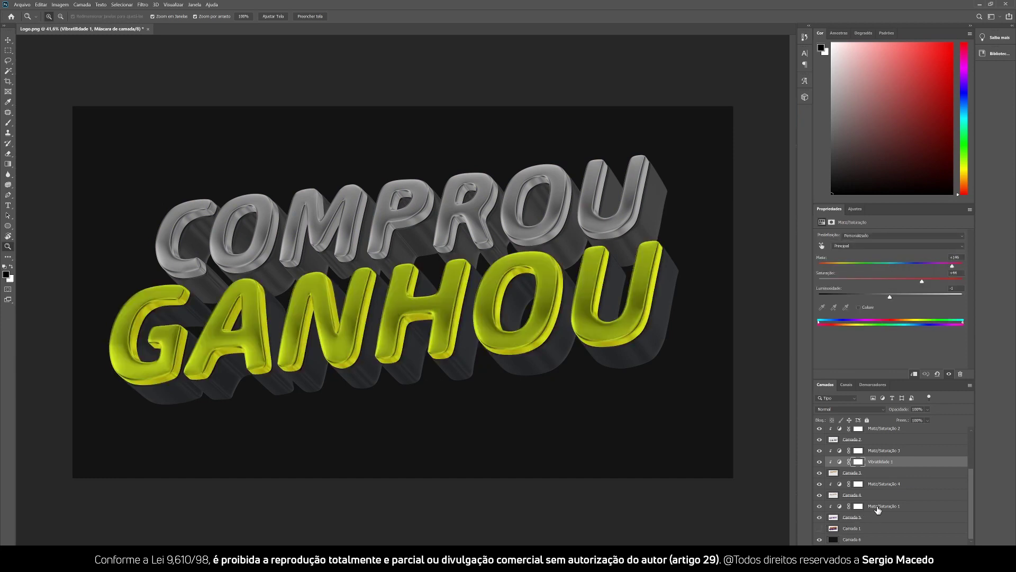
click(855, 209)
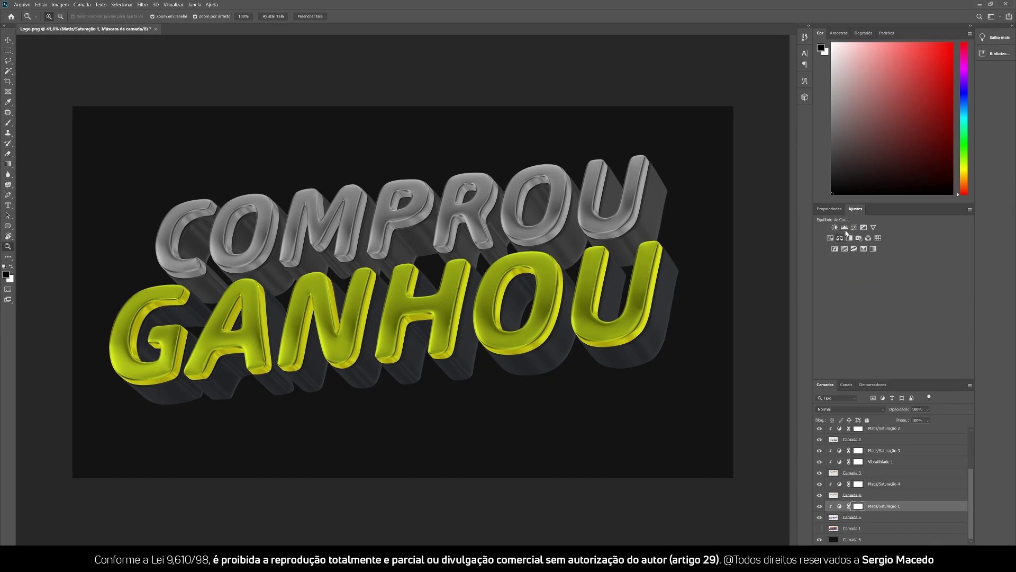
click(847, 228)
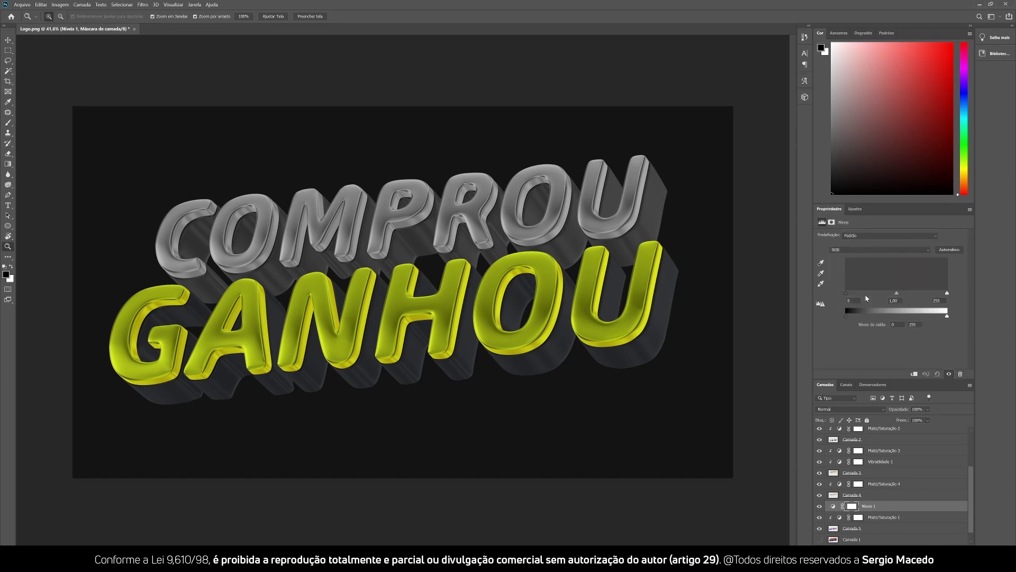
right_click(877, 509)
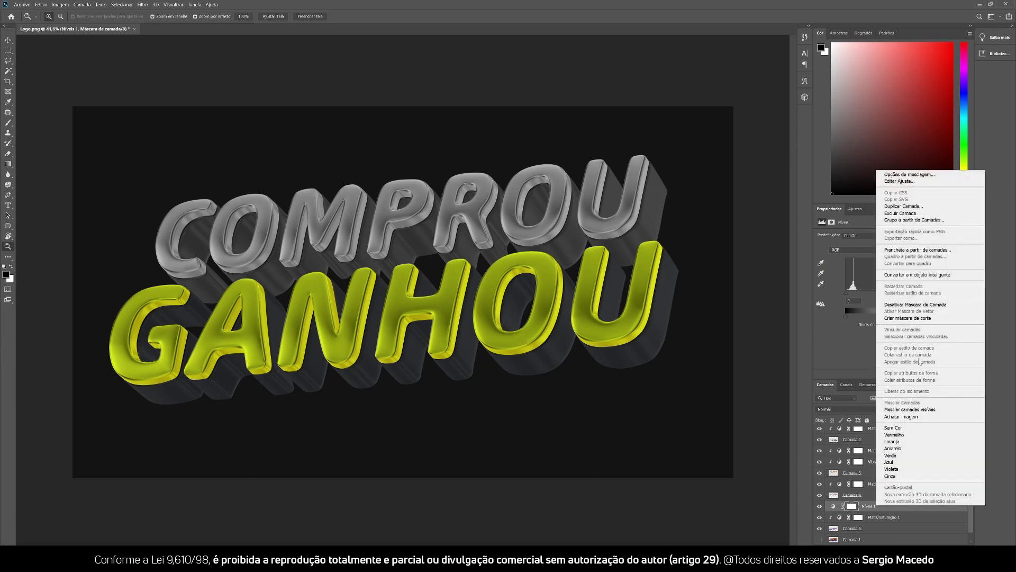
click(915, 320)
drag(846, 293, 893, 296)
Compare the GANHOU letters with and without Níveis 1, up close on the U and across the whole logo.
click(819, 507)
click(820, 507)
click(819, 506)
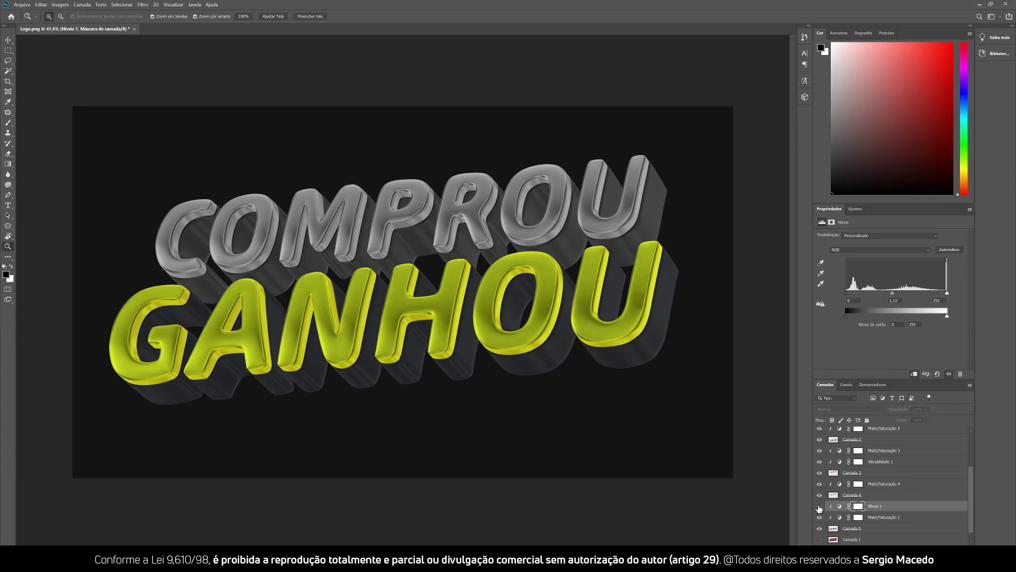
click(666, 341)
drag(367, 209, 382, 345)
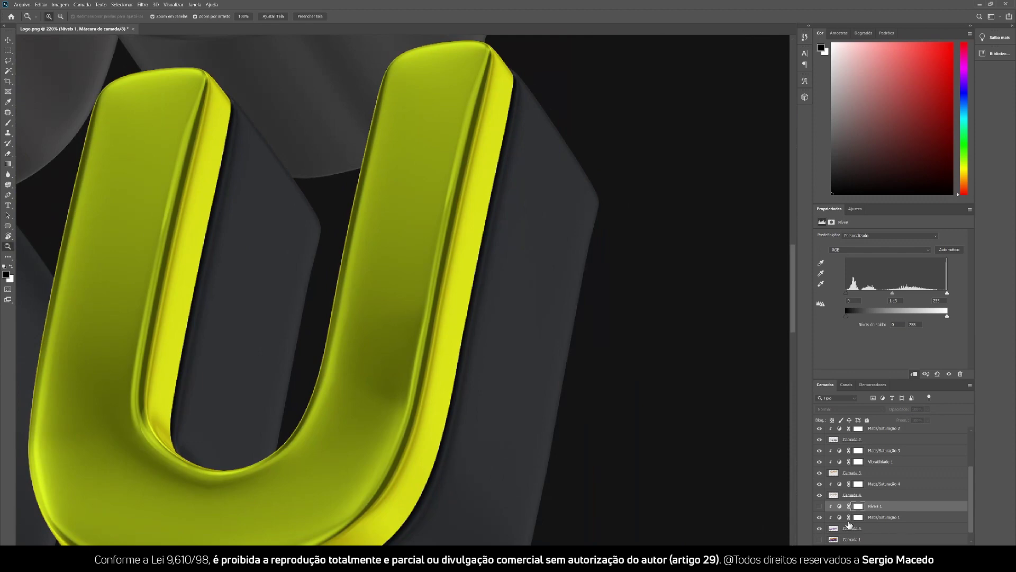
click(820, 507)
click(819, 506)
click(819, 507)
drag(234, 166, 499, 301)
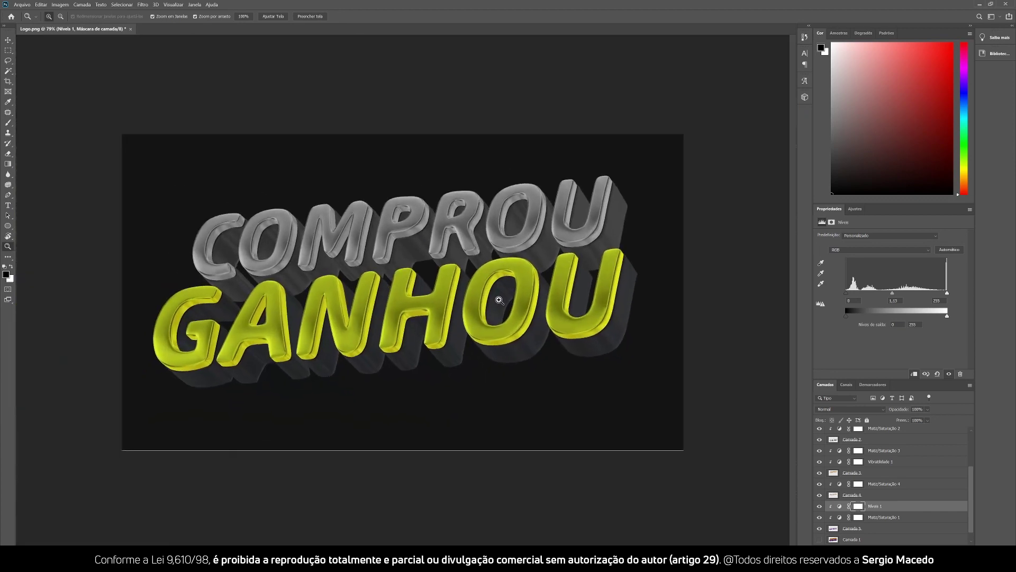
drag(437, 259, 448, 248)
drag(556, 314, 537, 277)
mouse_move(471, 262)
mouse_down()
mouse_move(489, 257)
mouse_move(473, 268)
mouse_up()
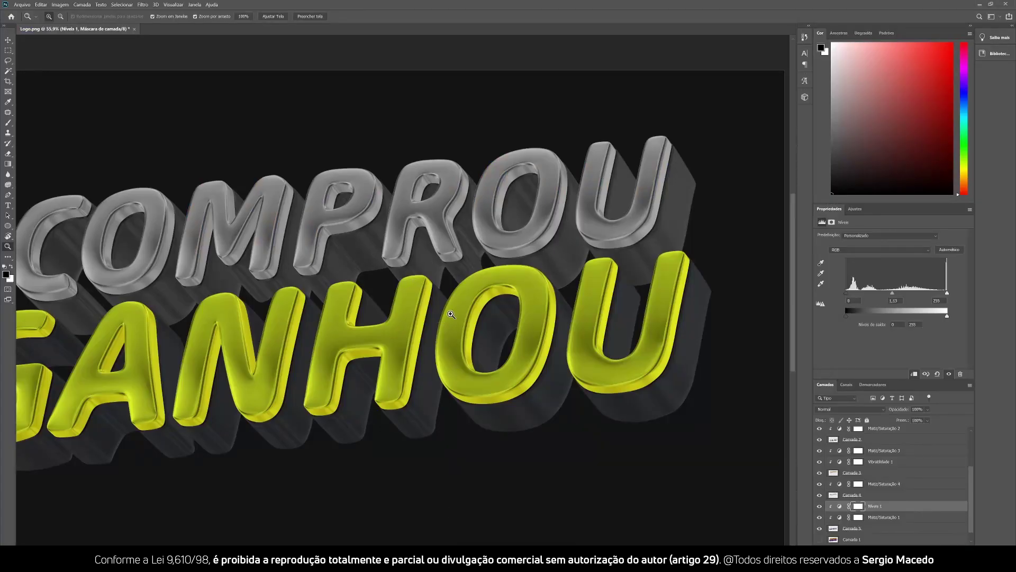
alt+click(456, 300)
click(455, 299)
drag(344, 310, 383, 321)
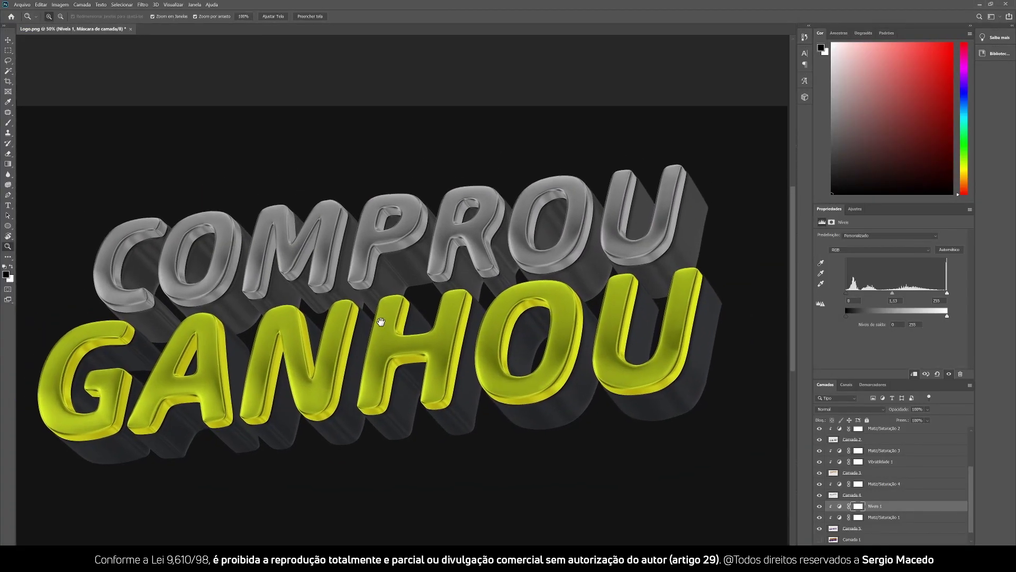
alt+click(427, 295)
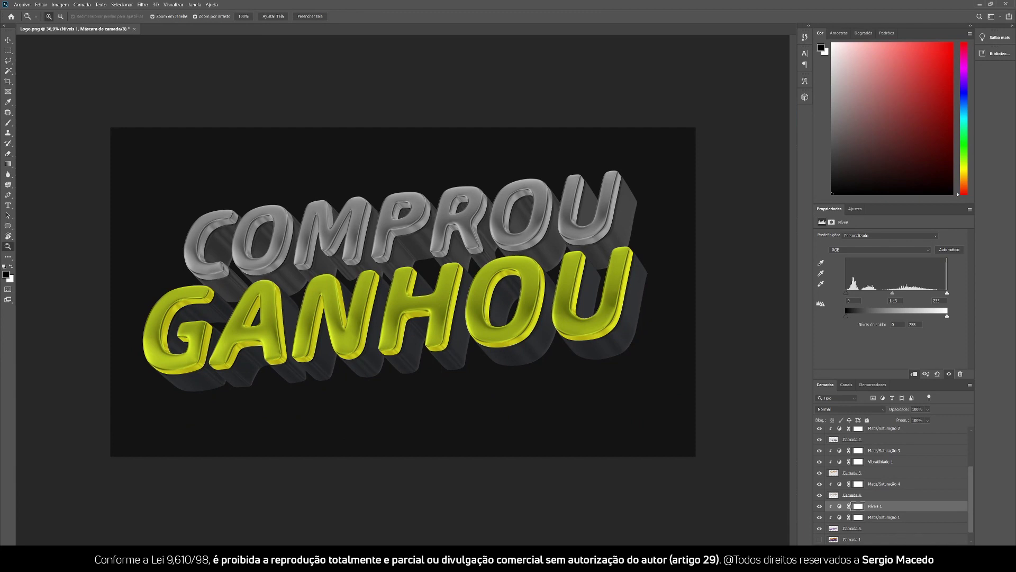
Create a new layer directly above the dark background layer and set up a soft white brush of 5000 px with 0% hardness.
click(947, 549)
scroll(862, 508, down, 2)
drag(862, 486, 855, 534)
key(b)
right_click(418, 346)
drag(460, 352, 486, 351)
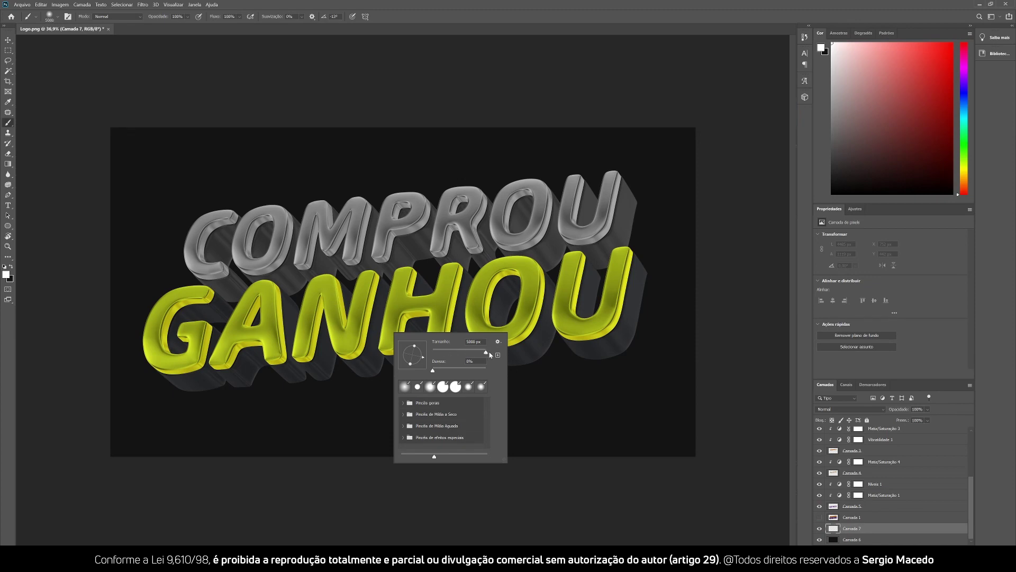
click(396, 228)
click(394, 228)
key(ctrl+z)
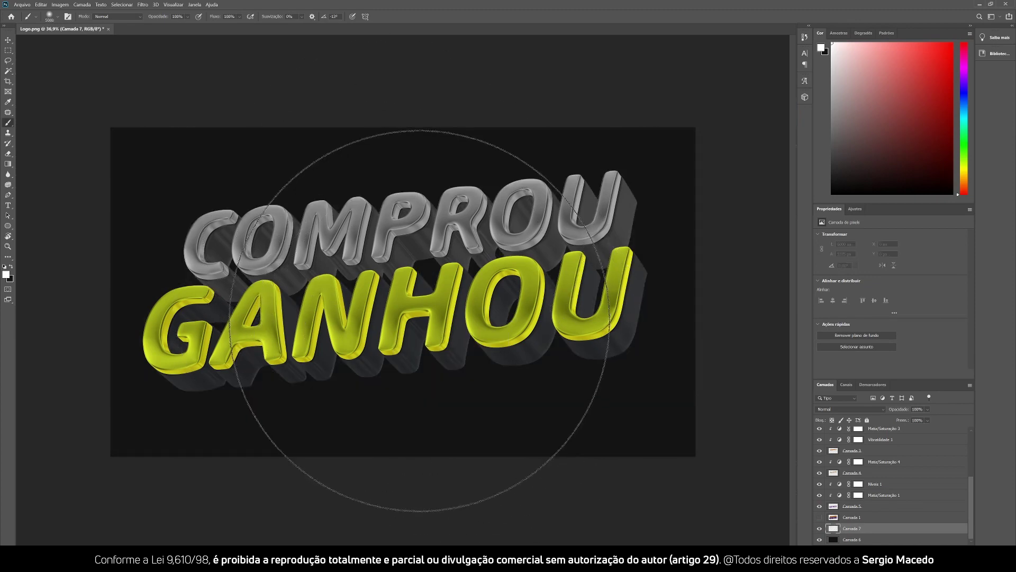
right_click(464, 346)
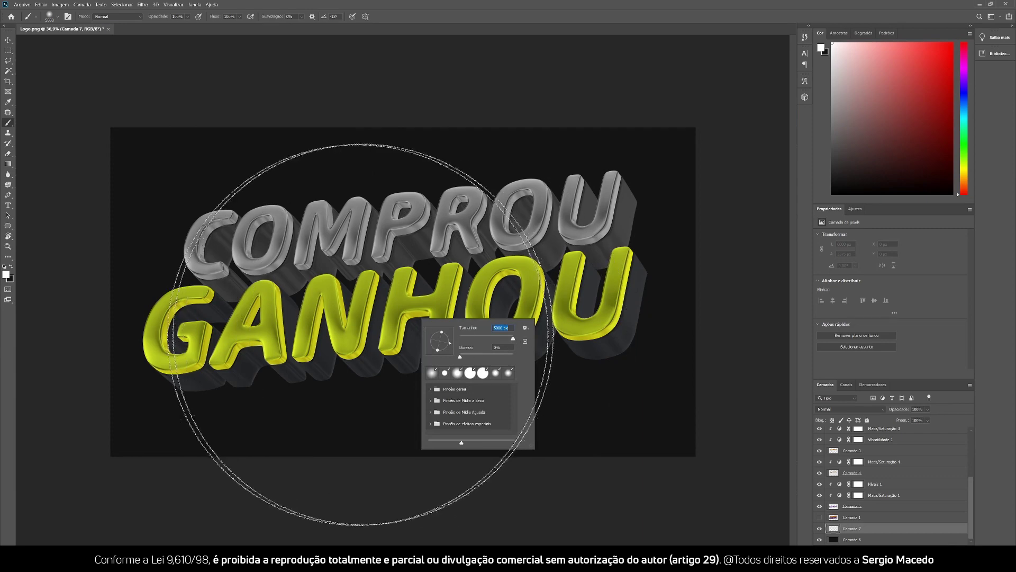
click(386, 374)
click(413, 375)
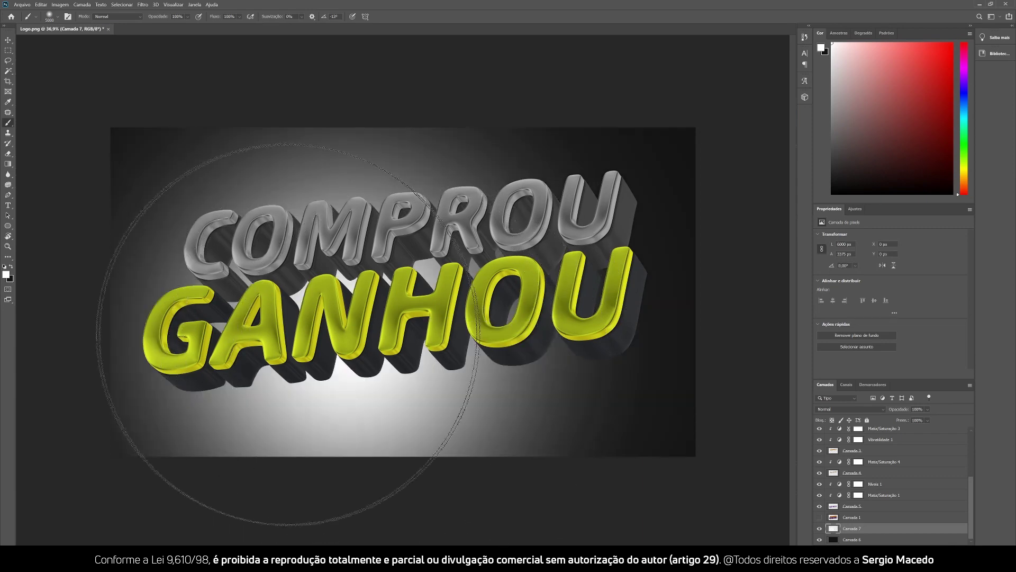
key(ctrl+z)
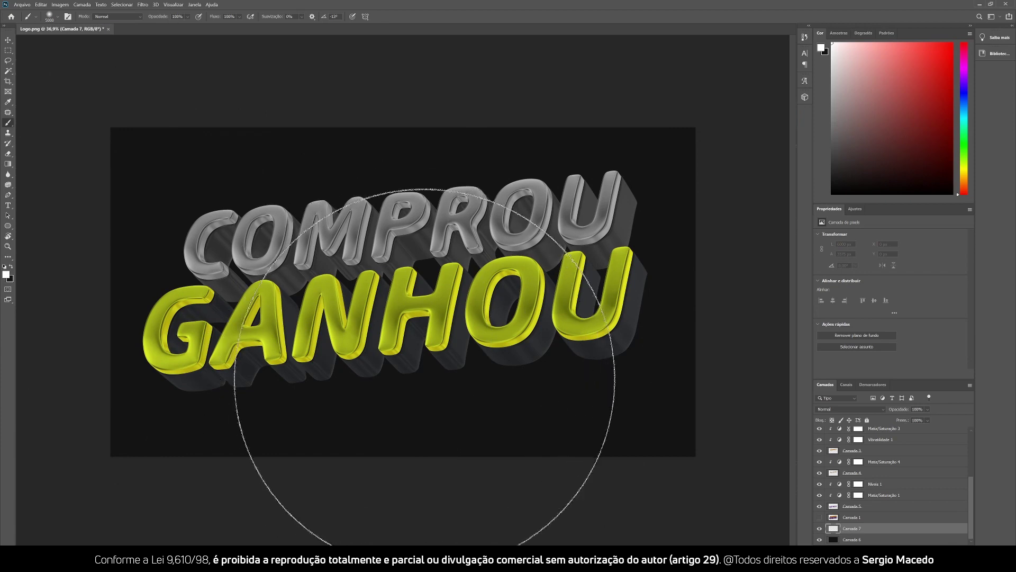
Paint a large soft white glow over the right half of the canvas and lower Camada 7's fill to 5%.
click(600, 286)
mouse_move(601, 286)
mouse_down()
mouse_move(476, 390)
mouse_move(532, 463)
mouse_up()
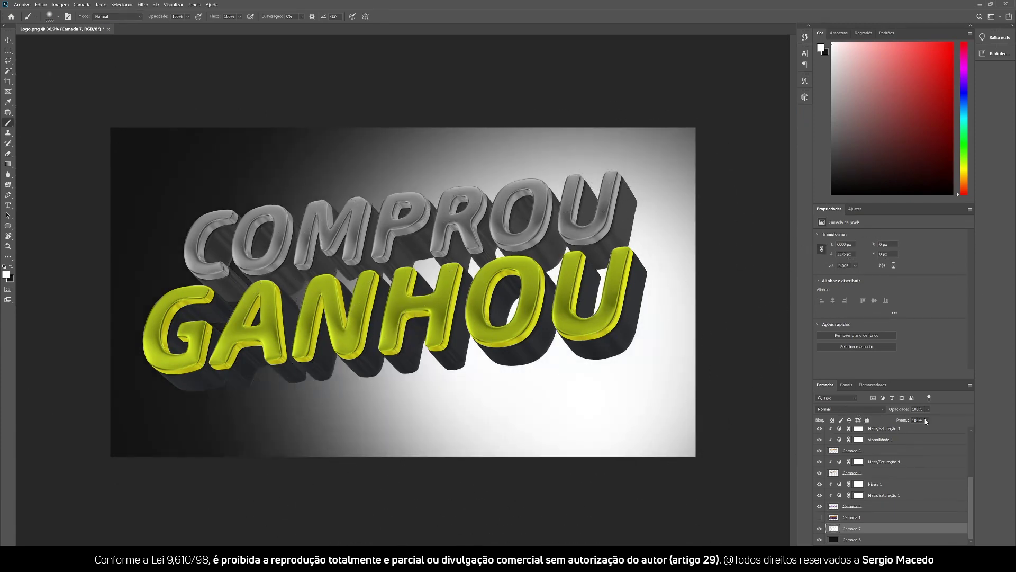
drag(898, 427, 910, 430)
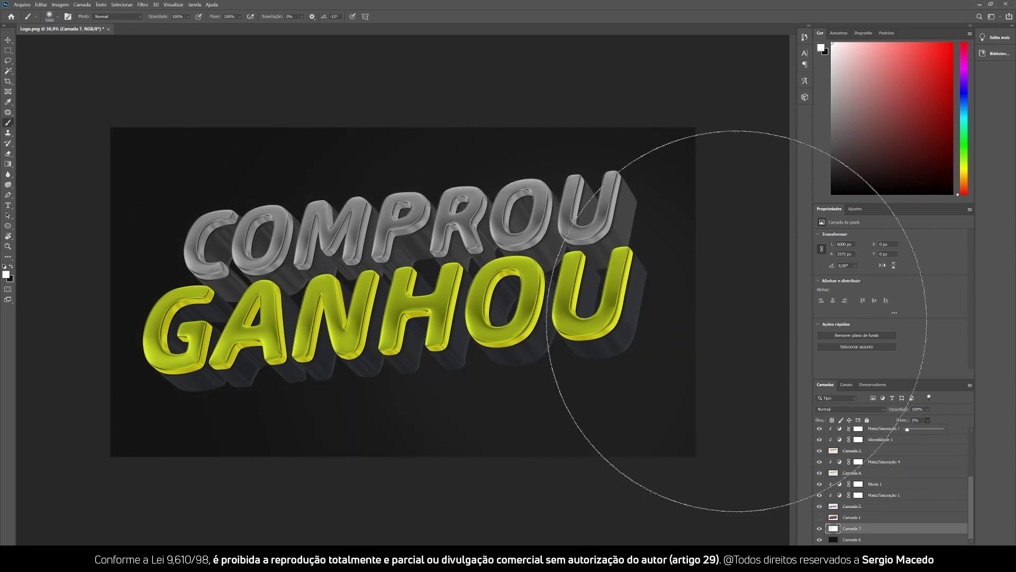
Examine the background glow around the lettering, up close and on the whole canvas.
key(z)
click(241, 269)
key(v)
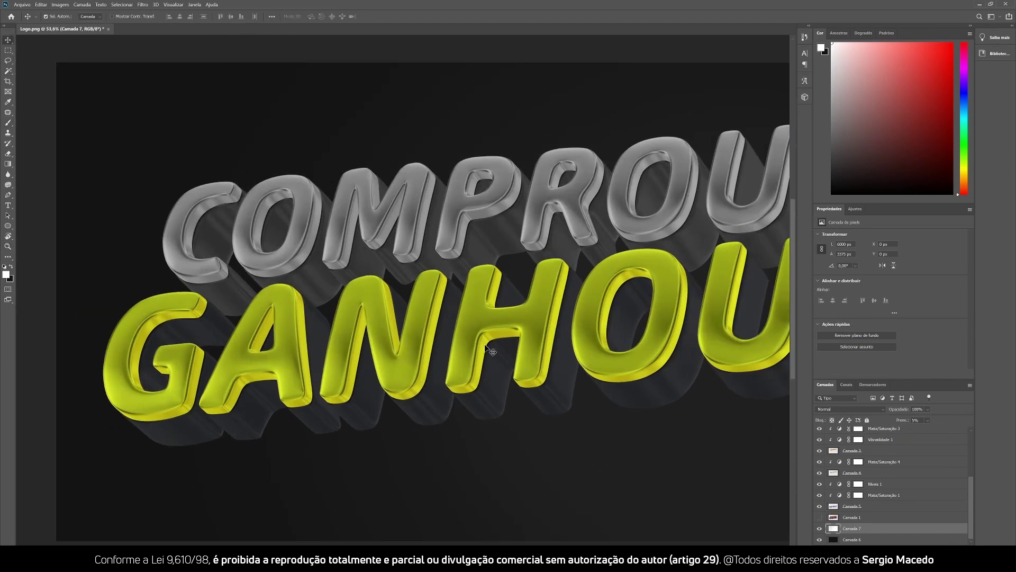
drag(501, 321, 381, 313)
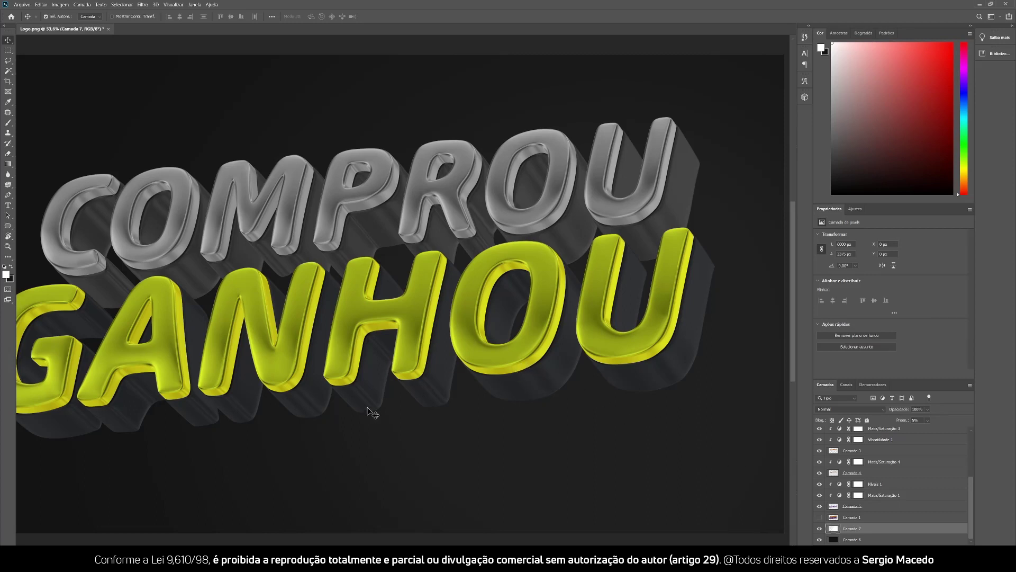
drag(374, 366, 366, 366)
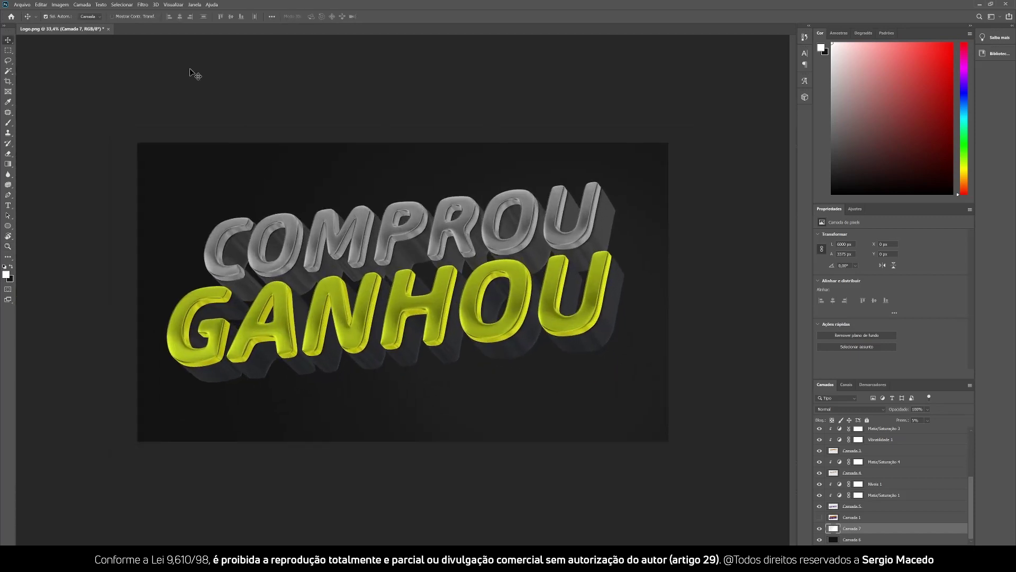
click(143, 5)
click(734, 507)
key(z)
drag(582, 405, 593, 403)
drag(371, 376, 545, 399)
drag(391, 421, 414, 374)
drag(251, 334, 291, 361)
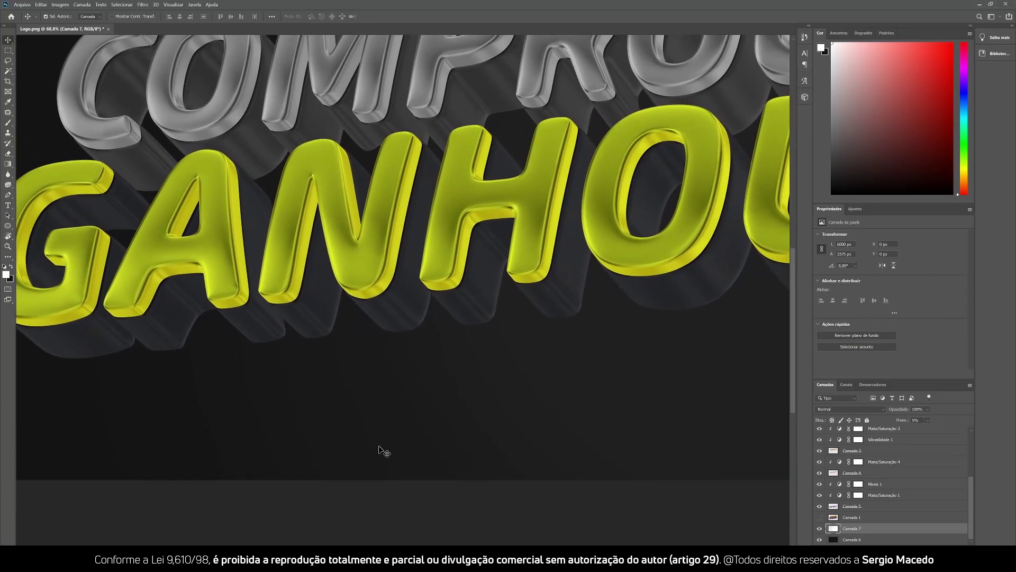
Add Gaussian monochromatic noise to the Camada 7 glow at an intensity of 110.73%.
click(149, 5)
mouse_move(233, 132)
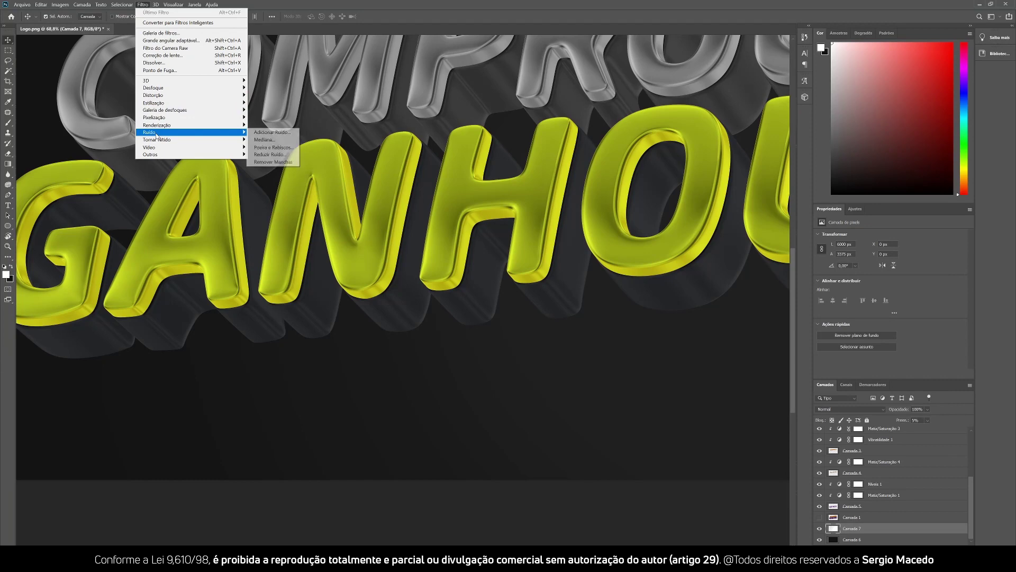
click(271, 132)
drag(456, 243, 459, 244)
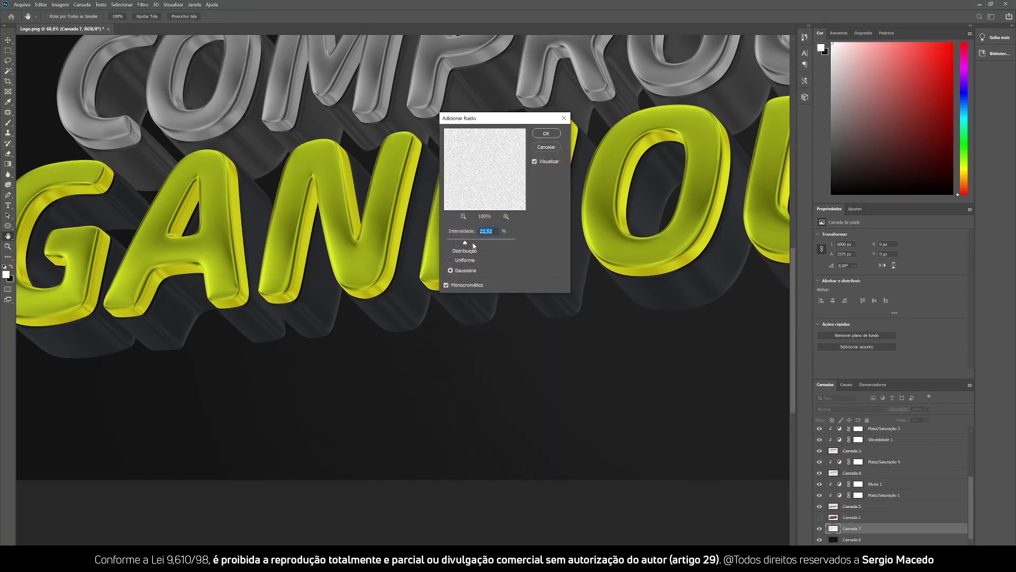
click(482, 243)
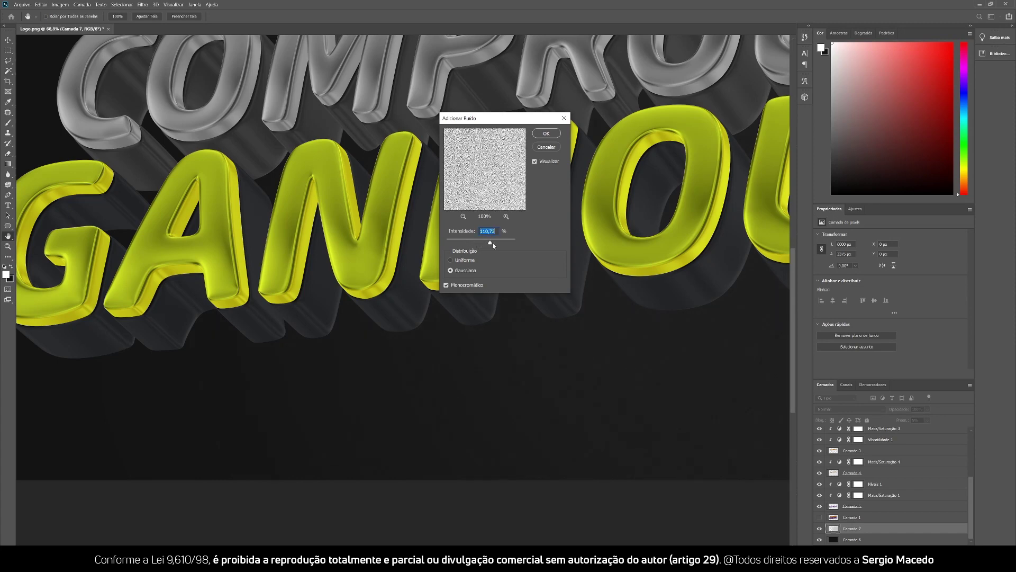
click(492, 243)
click(546, 133)
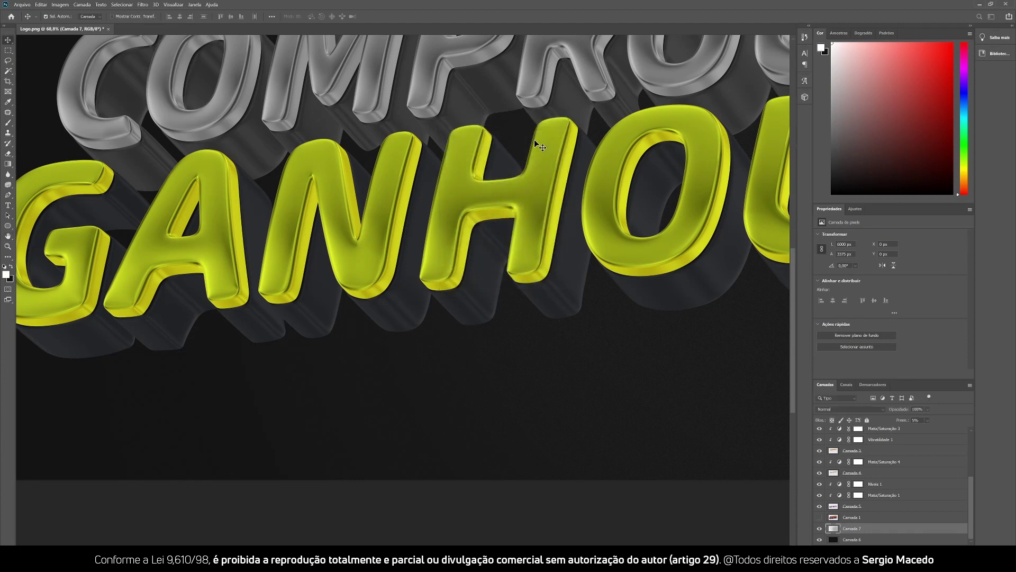
key(ctrl+0)
key(v)
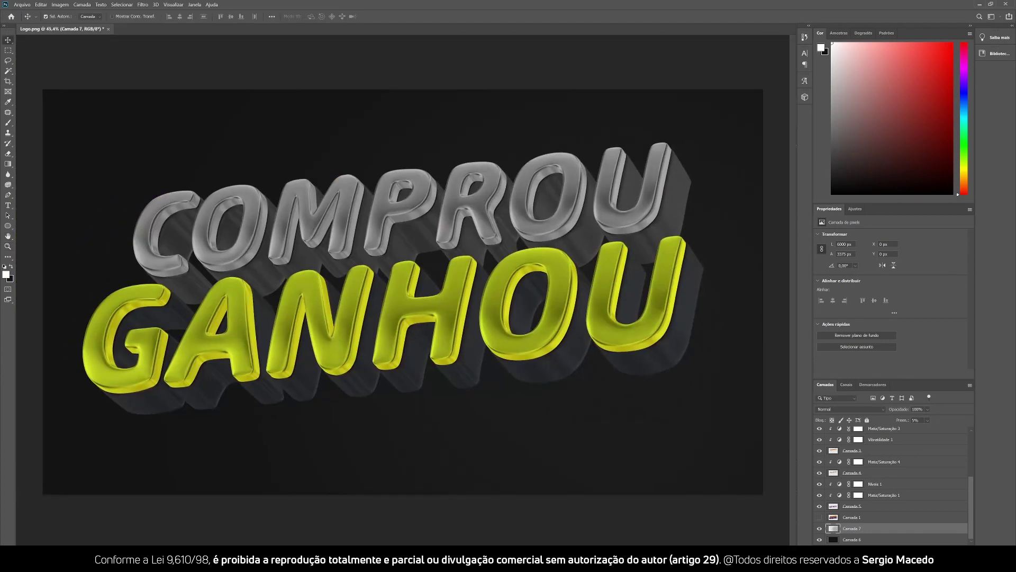
Add Gaussian monochromatic noise at 2% to the dark background layer Camada 6 and check the texture behind the logo.
click(863, 540)
click(142, 4)
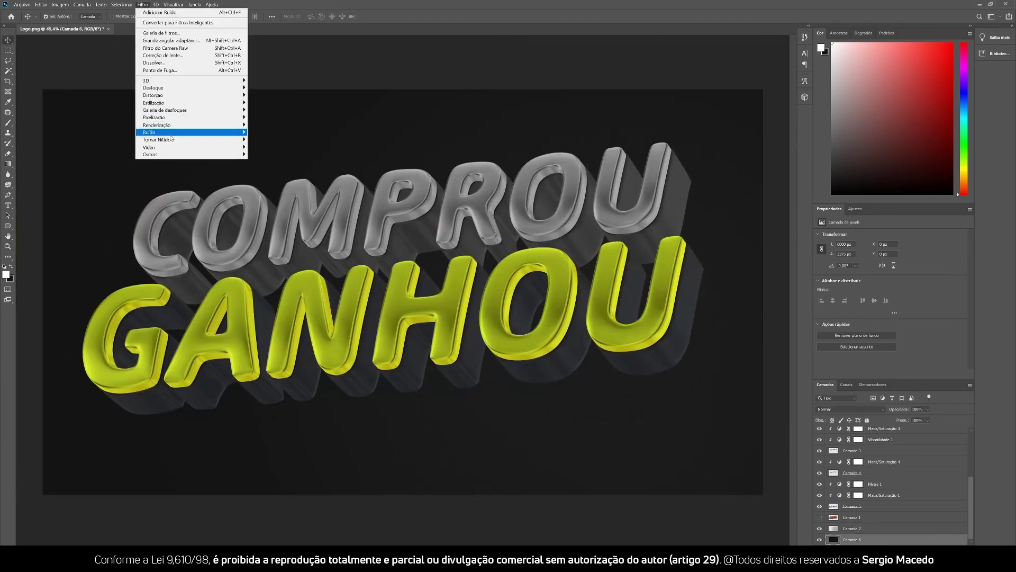
mouse_move(170, 134)
click(265, 134)
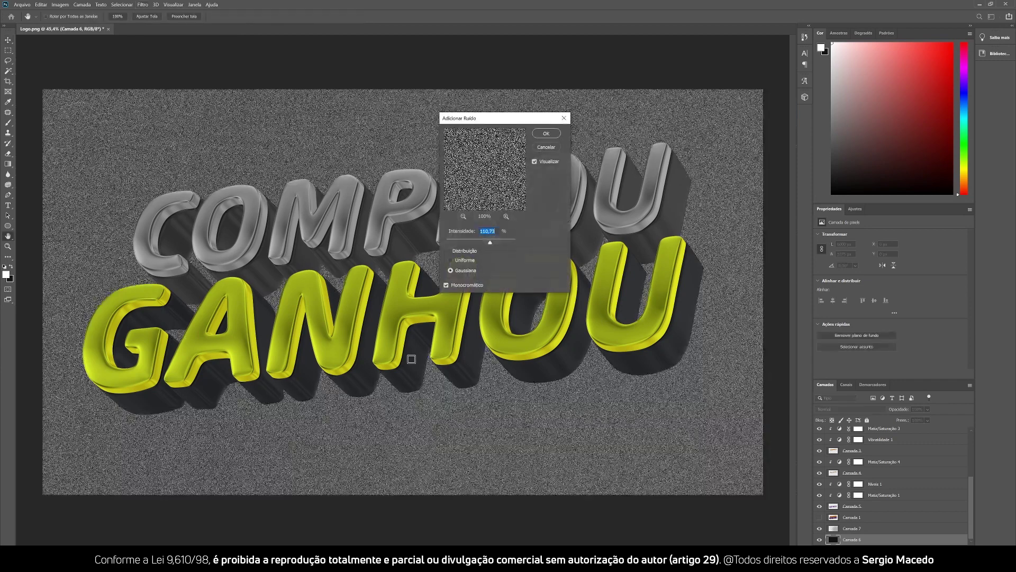
click(451, 242)
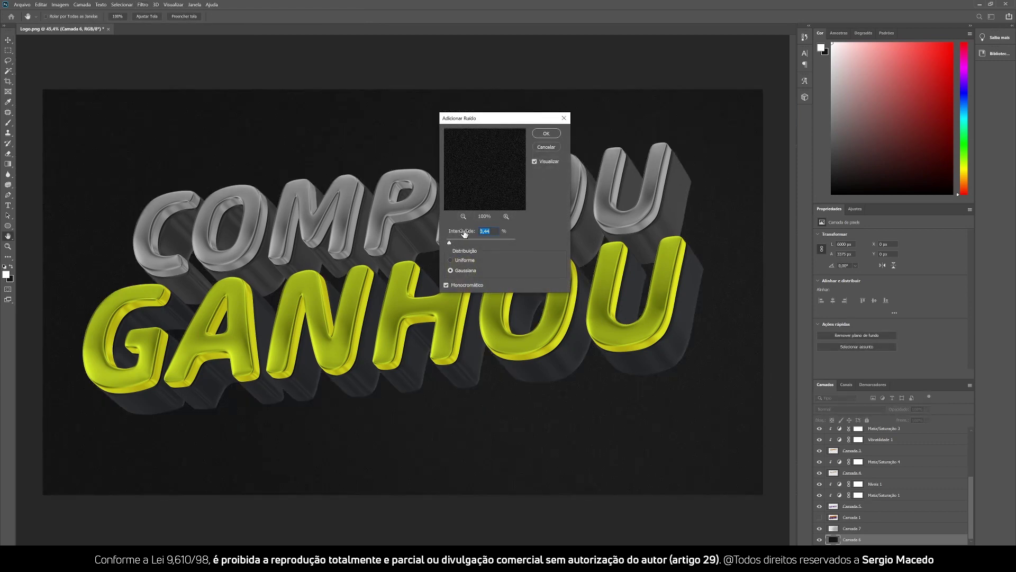
text(2)
click(546, 133)
scroll(482, 287, up, 2)
key(v)
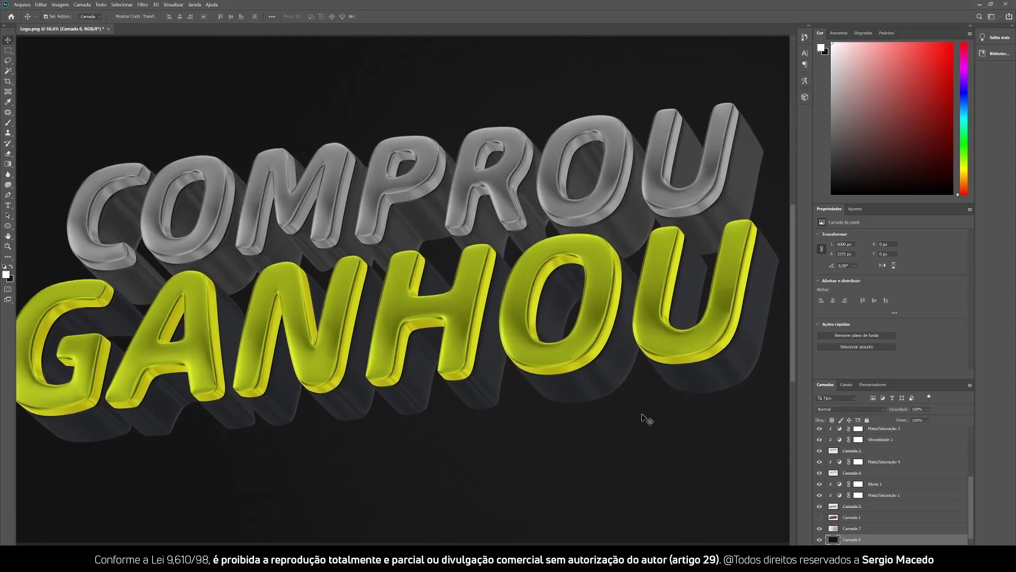
drag(471, 314, 368, 256)
drag(387, 245, 381, 255)
key(ctrl+0)
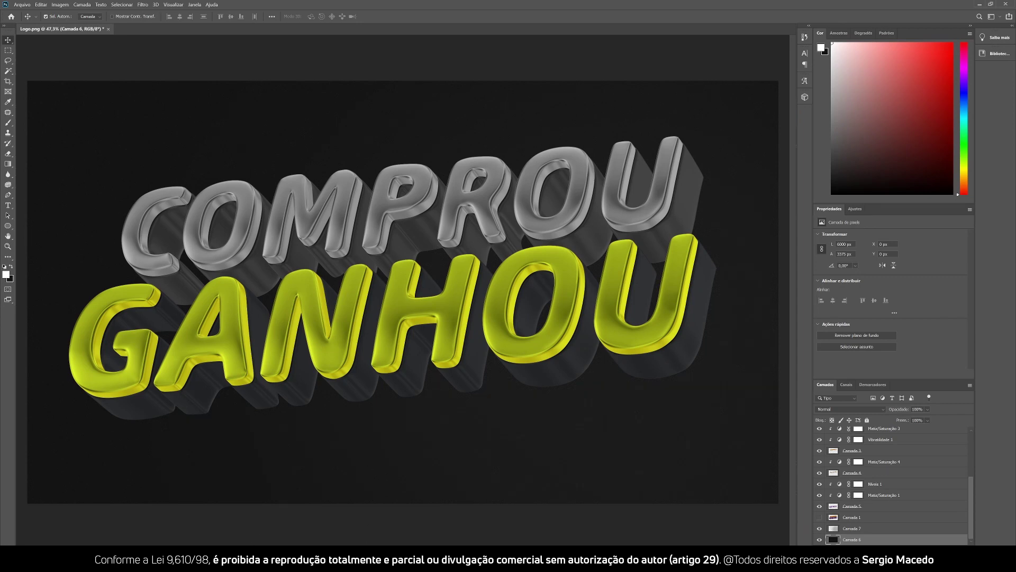
Switch to File Explorer, enter the Multpass folder and open the multpass_matrefl image.
click(212, 559)
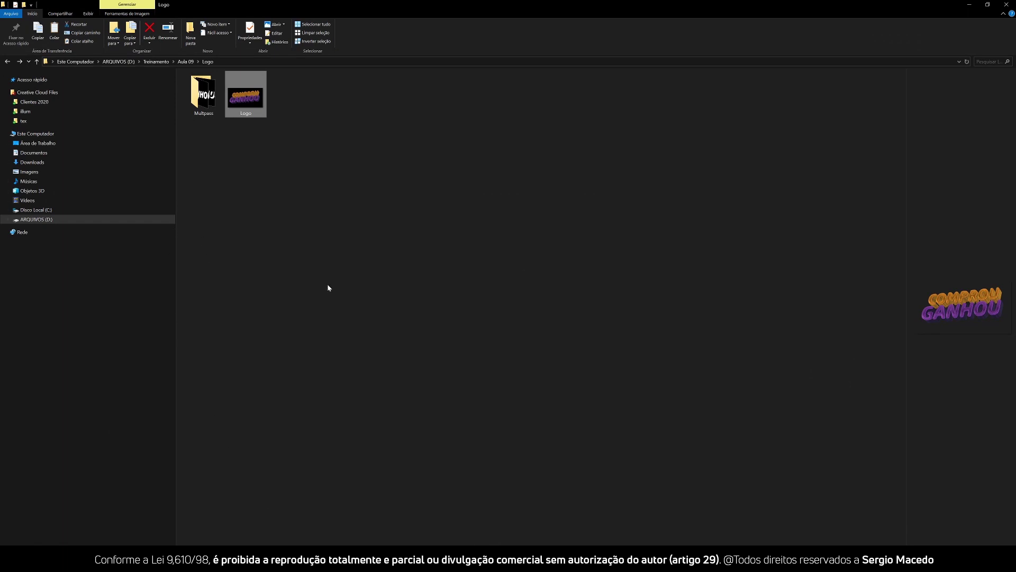
double_click(200, 98)
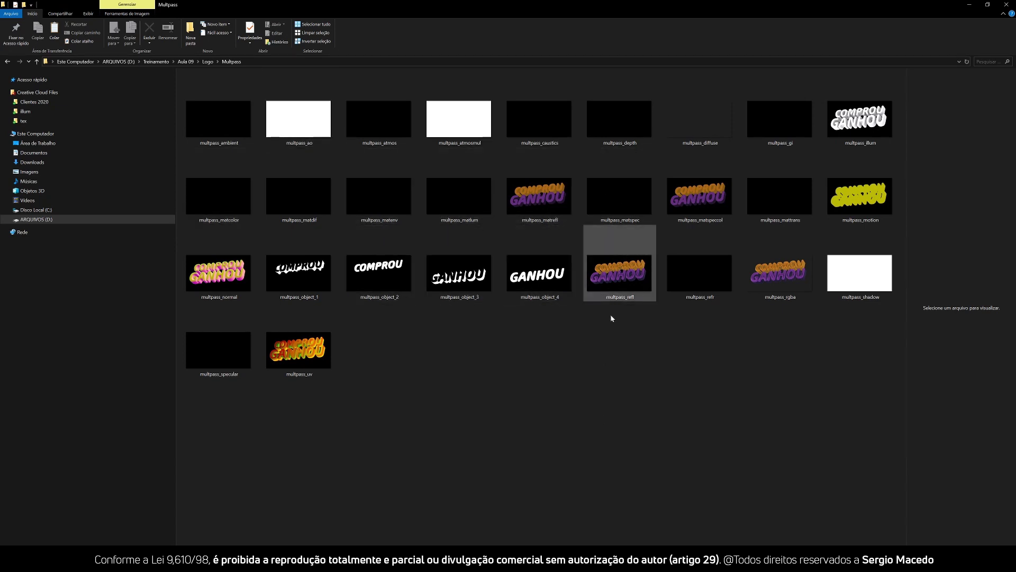
click(551, 199)
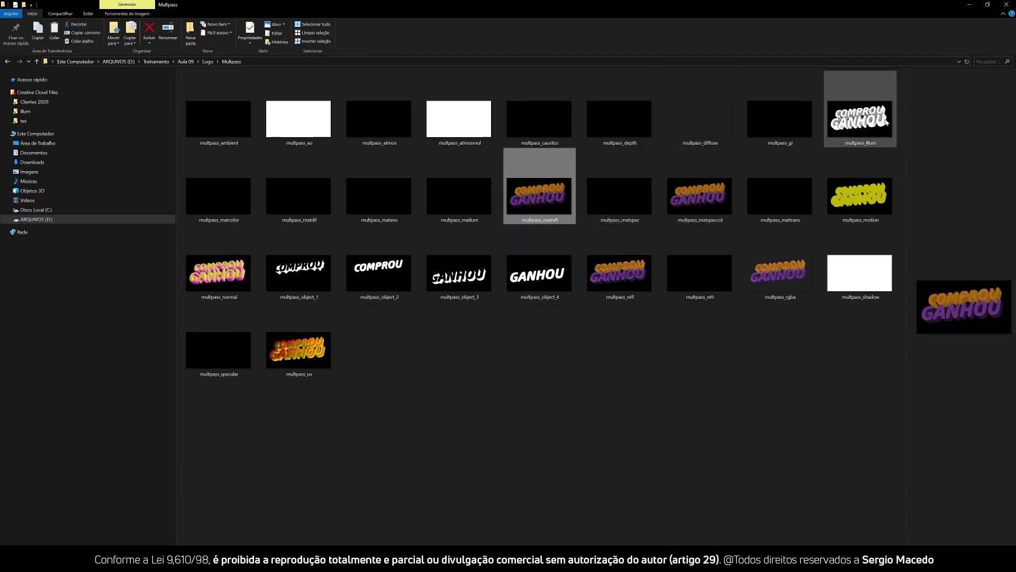
double_click(547, 199)
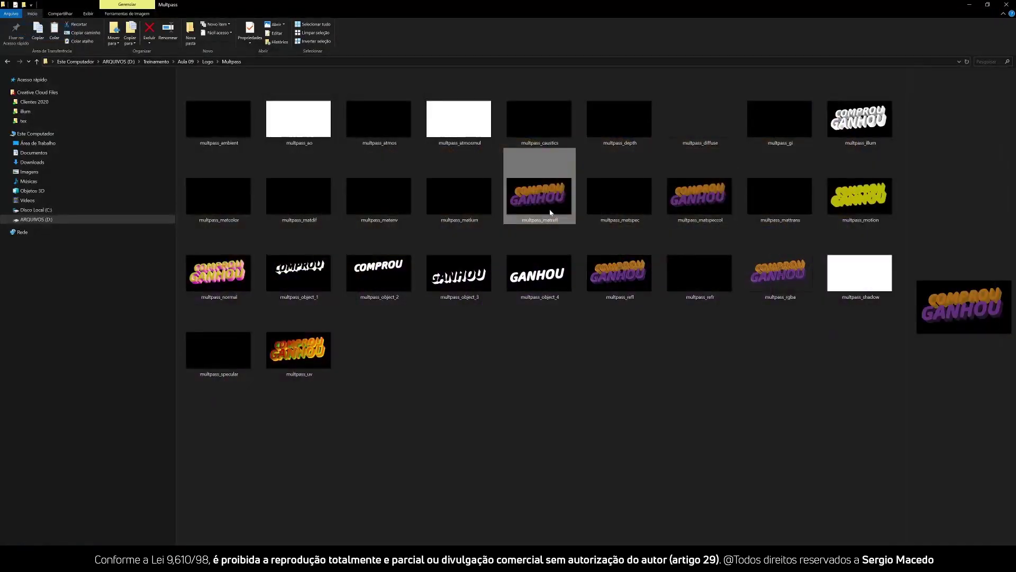
Place the multpass_refl image into the Logo document and move its layer above the multpass_object_2 layer.
click(619, 272)
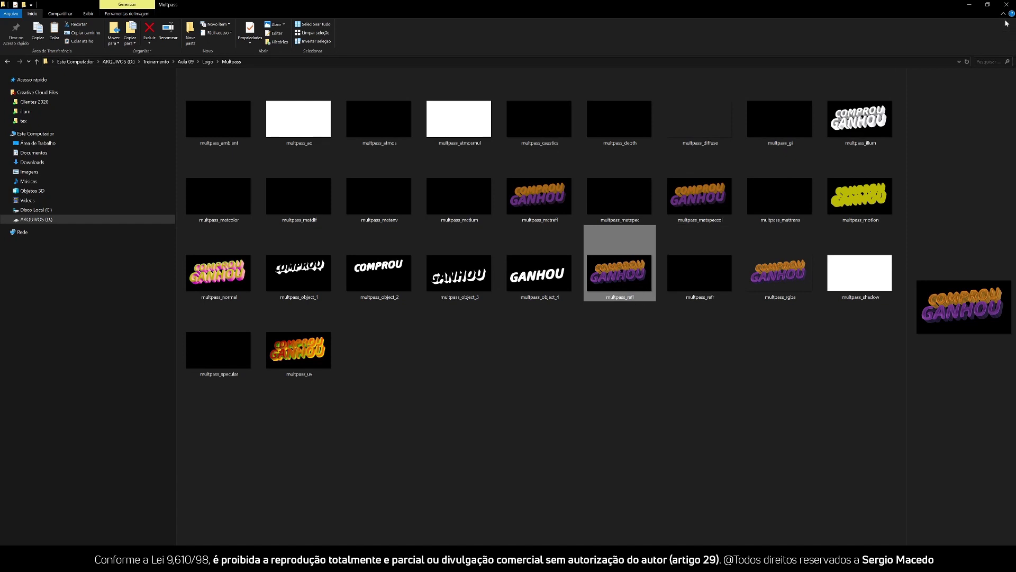
drag(622, 286, 407, 311)
click(8, 40)
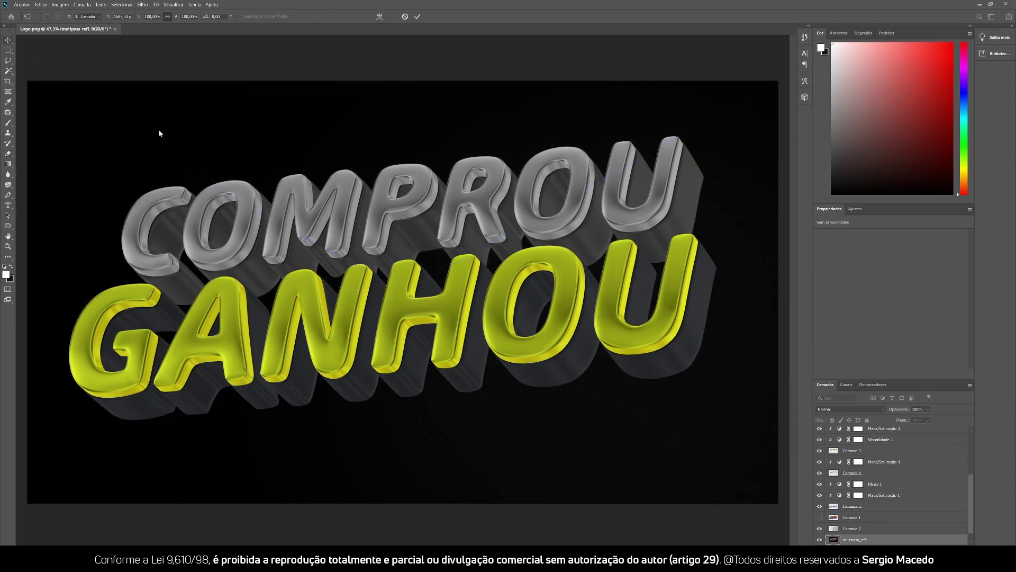
drag(863, 541, 900, 433)
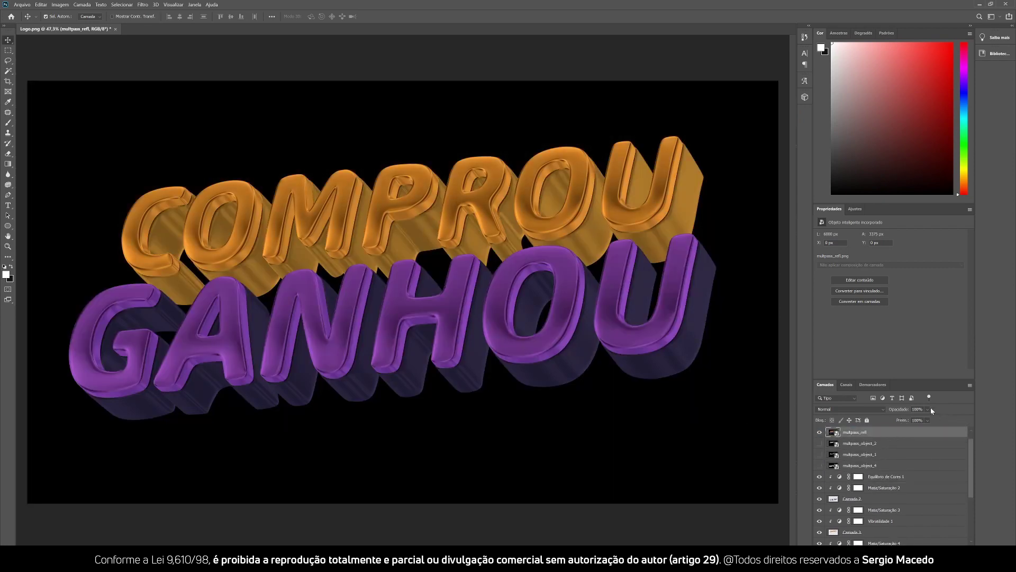
Set the multpass_refl layer to the Sobrepor blend mode with 35% fill and 38% opacity.
drag(942, 419, 971, 417)
click(848, 410)
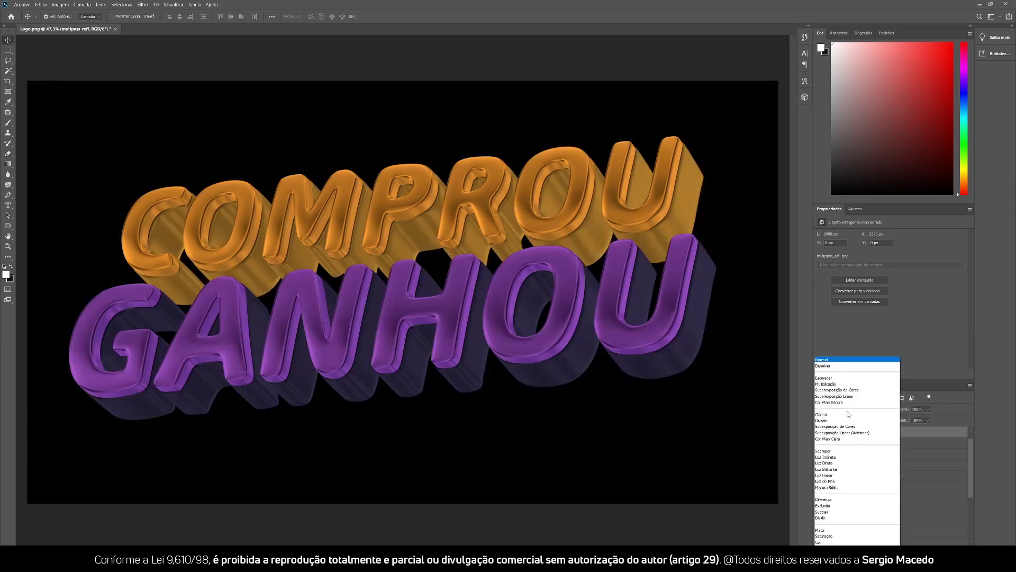
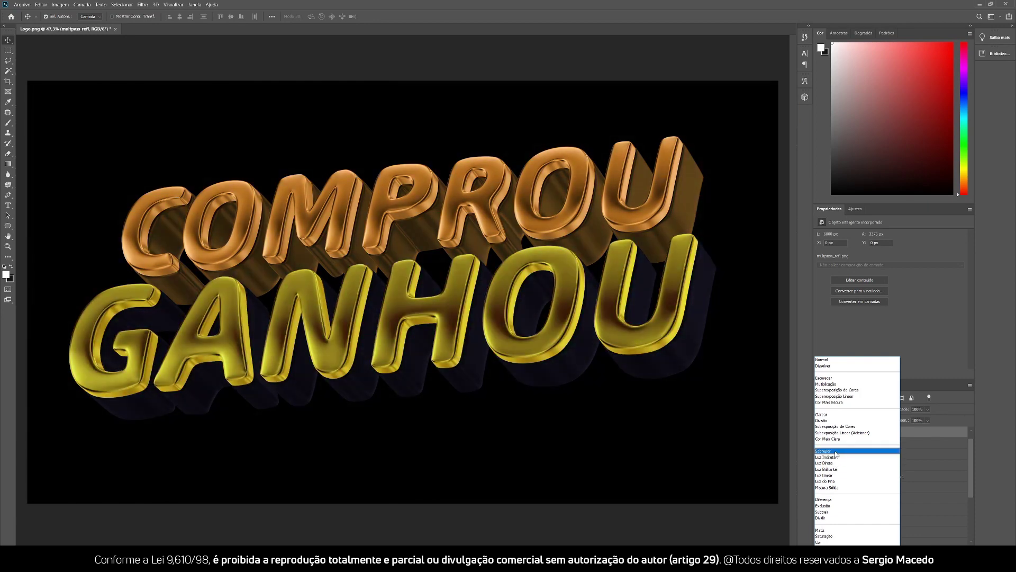
click(839, 451)
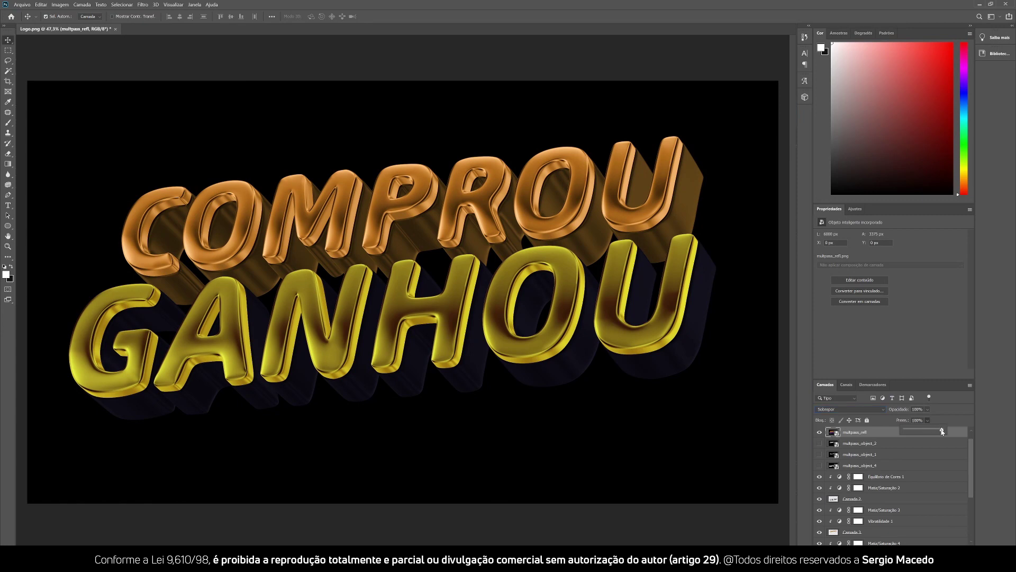
drag(908, 430, 914, 430)
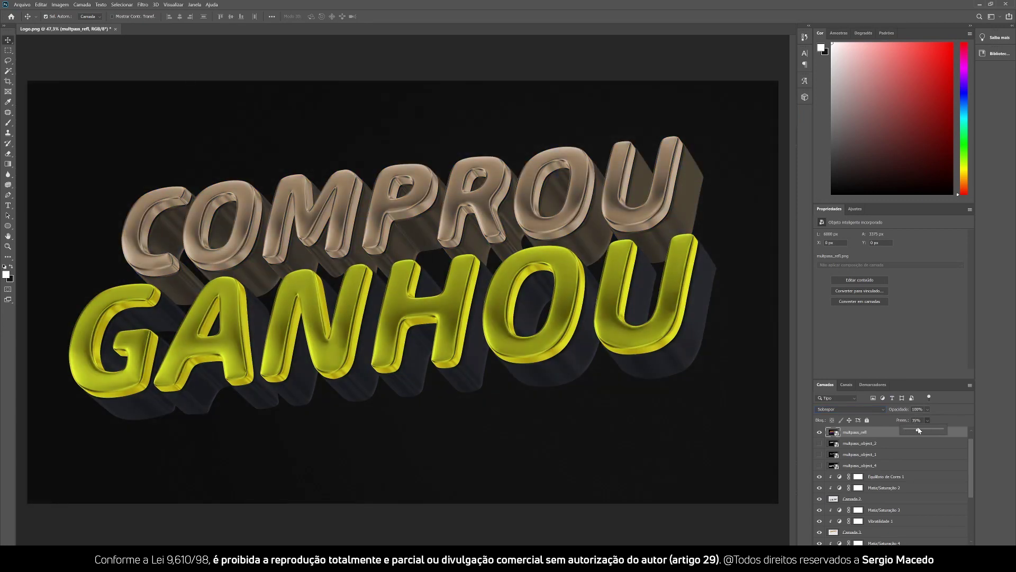
scroll(866, 445, up, 1)
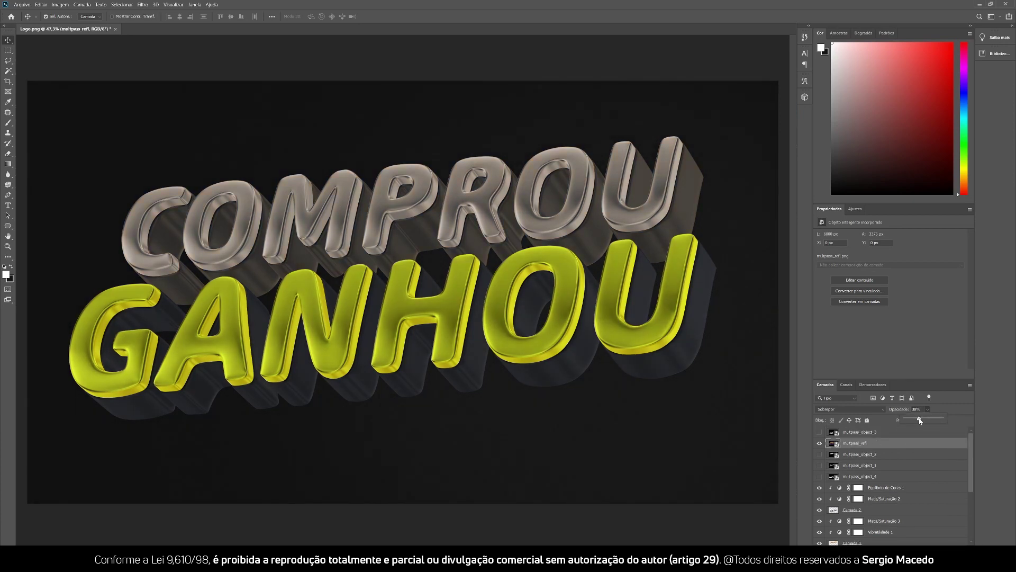
Compare the lettering with and without the multpass_refl layer, on the whole canvas and up close.
click(820, 444)
click(819, 443)
scroll(508, 323, up, 3)
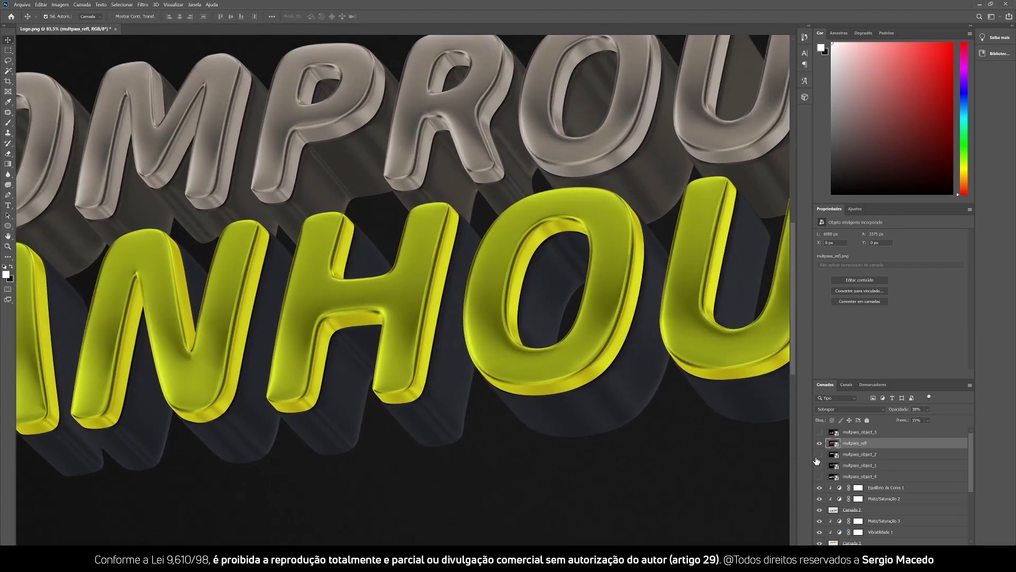
click(820, 444)
click(819, 444)
key(z)
scroll(421, 322, down, 3)
key(v)
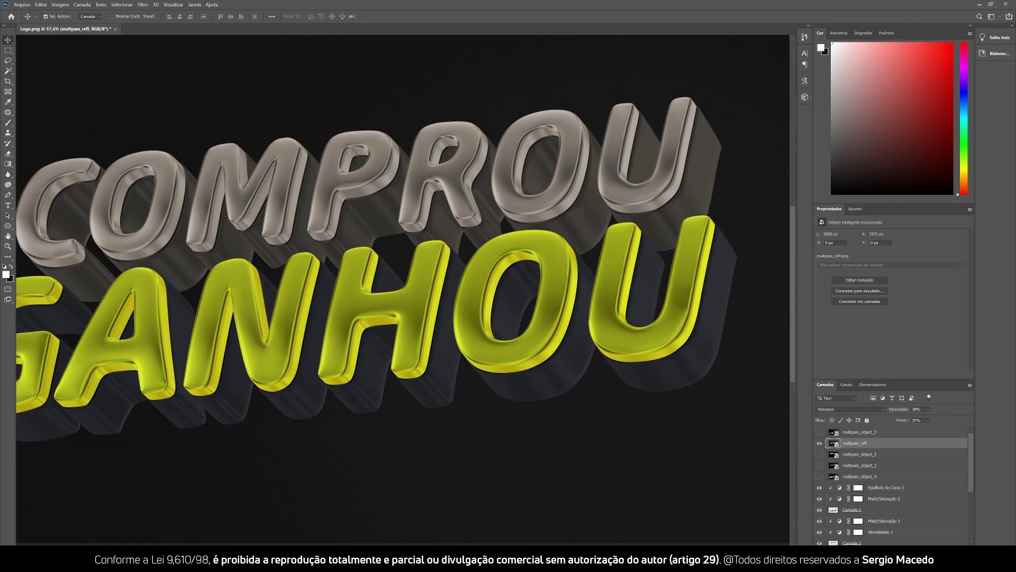
key(alt+Tab)
click(614, 418)
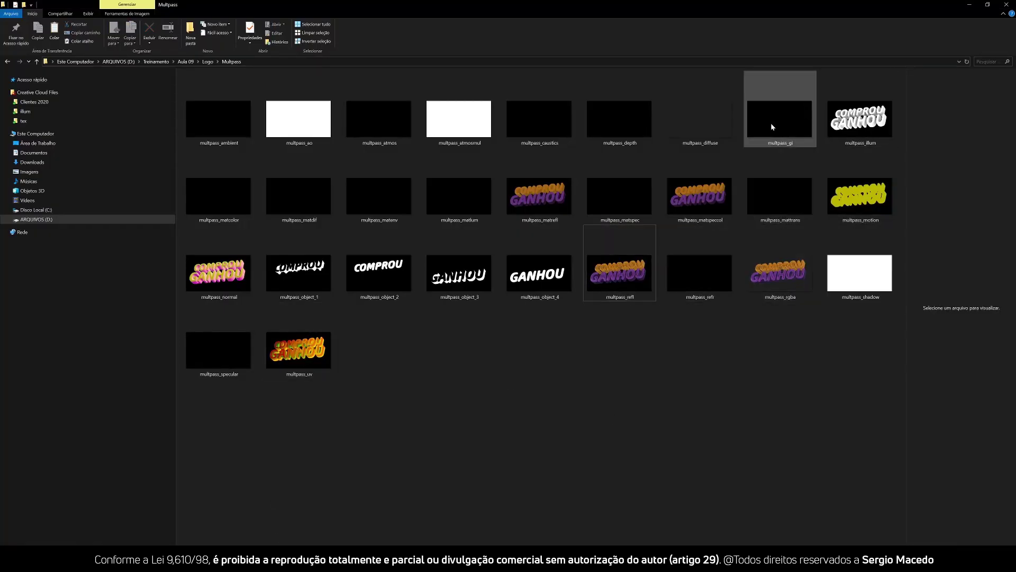
click(618, 125)
drag(608, 184, 374, 338)
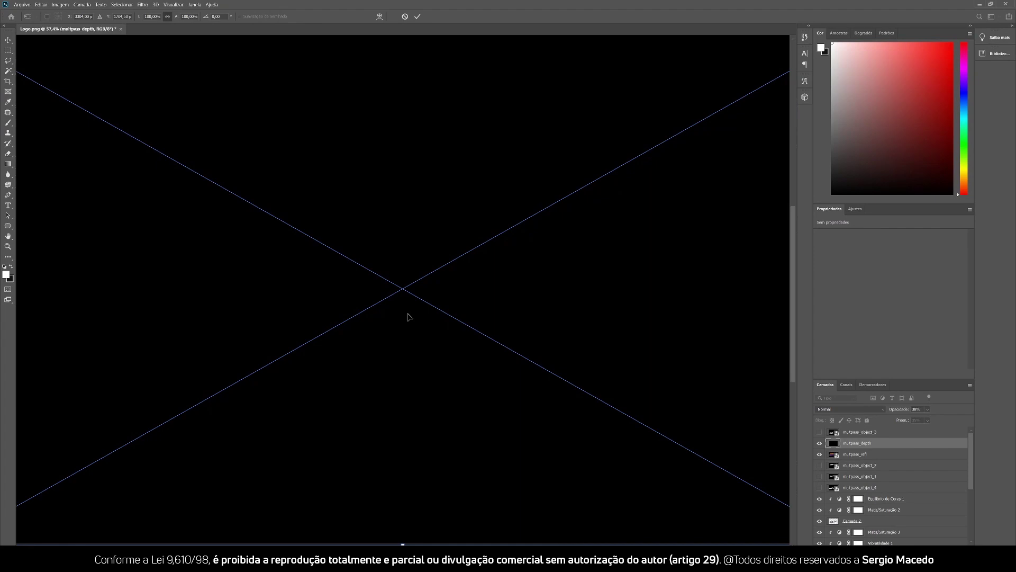
key(Escape)
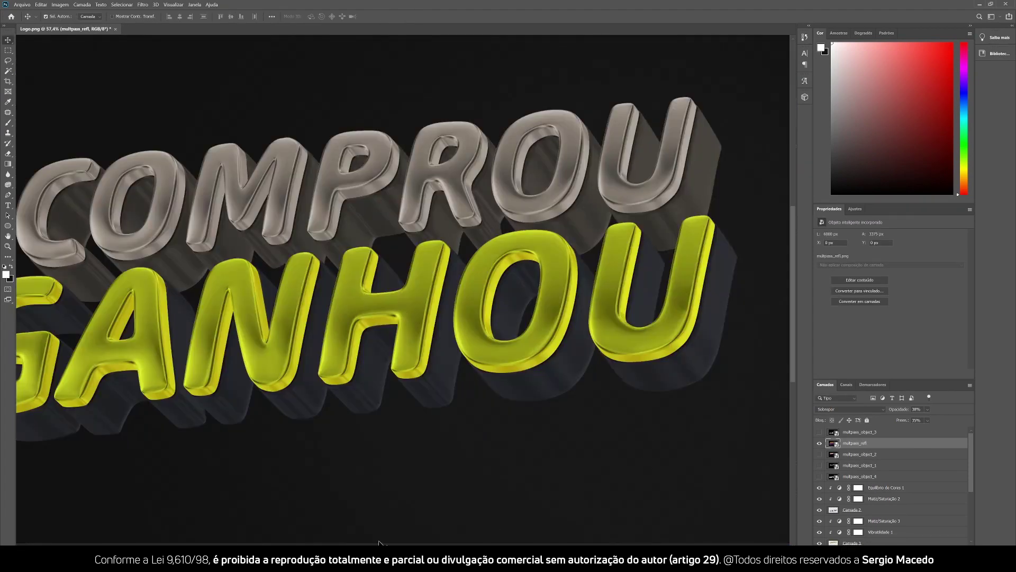
Switch to File Explorer and place the multpass_illum image into the Logo document above the multpass_refl layer.
key(alt+Tab)
click(404, 400)
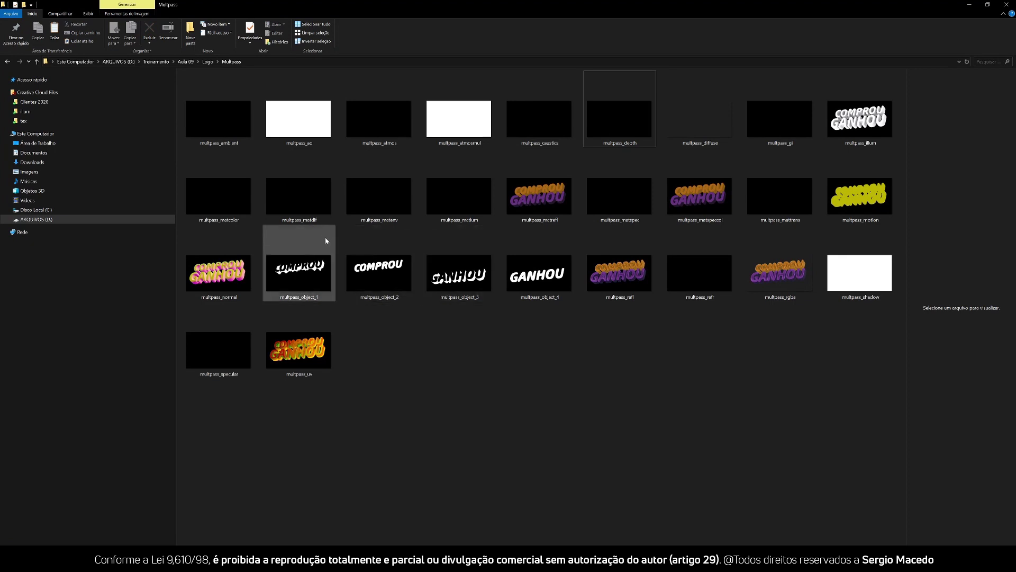
drag(877, 125, 386, 334)
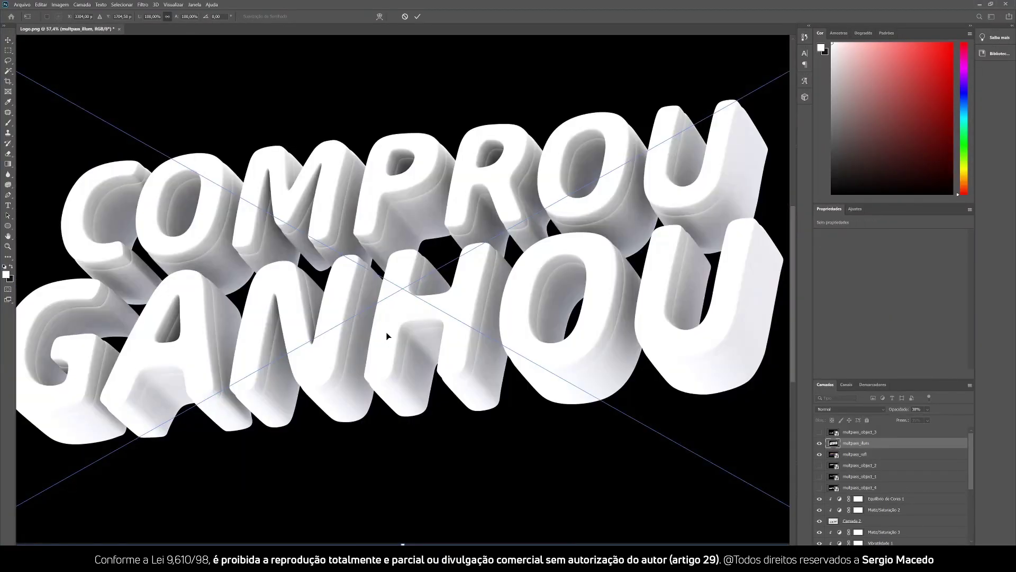
key(Return)
scroll(500, 333, down, 2)
drag(498, 331, 462, 325)
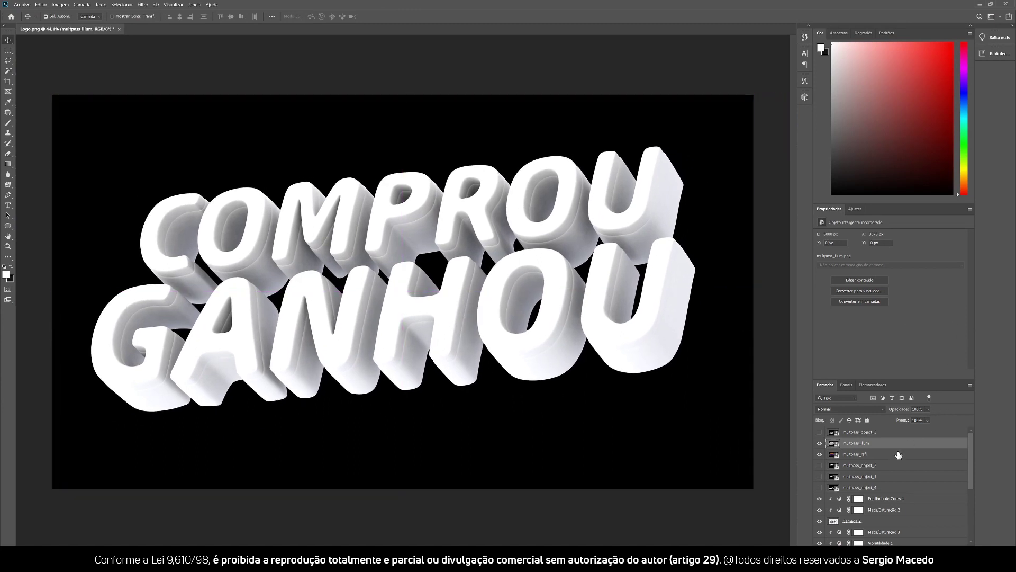
Try the Cor blend mode on the multpass_illum layer and compare the logo with the layer hidden.
click(928, 420)
mouse_move(943, 419)
mouse_down()
mouse_move(912, 420)
mouse_move(945, 421)
mouse_up()
click(842, 410)
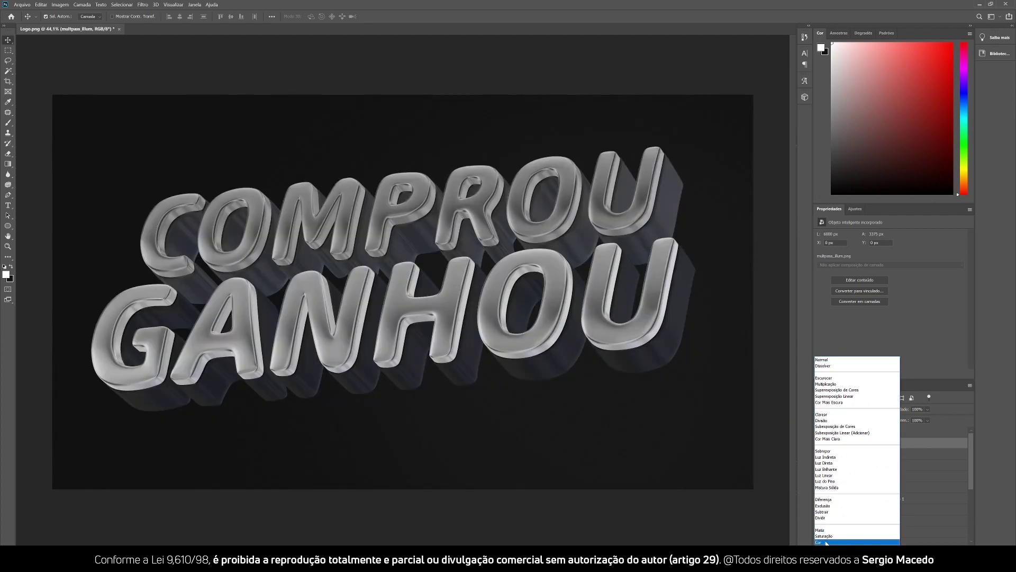
click(830, 542)
click(820, 444)
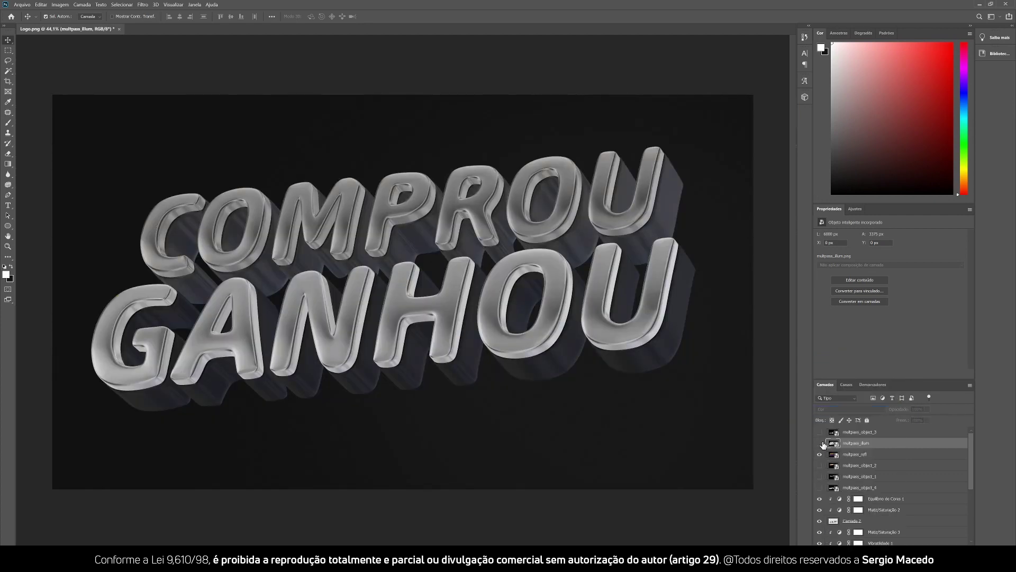
click(820, 444)
Set the multpass_illum layer to the Sobrepor blend mode with 21% fill, checking its effect on the lettering.
click(846, 411)
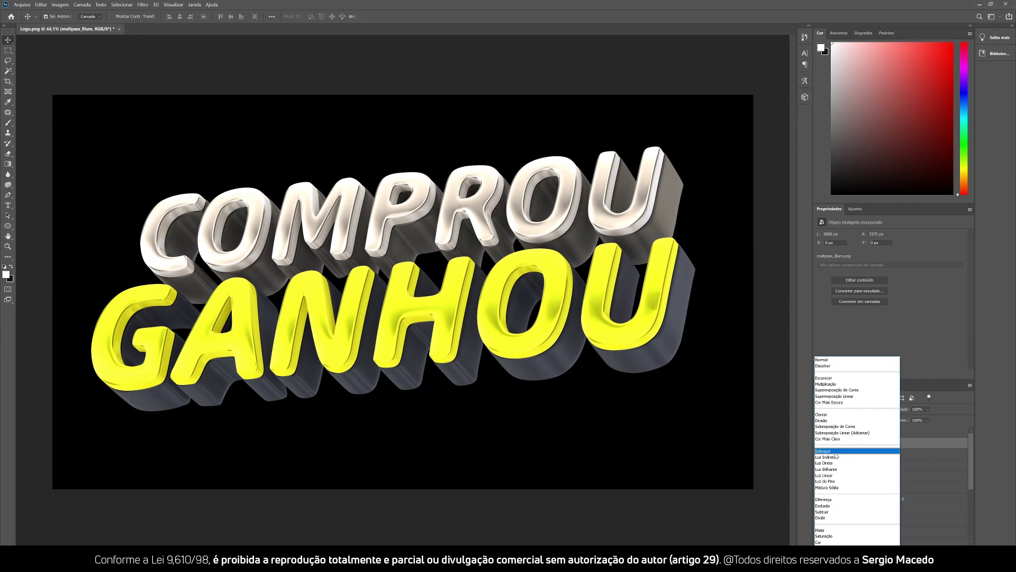
click(836, 451)
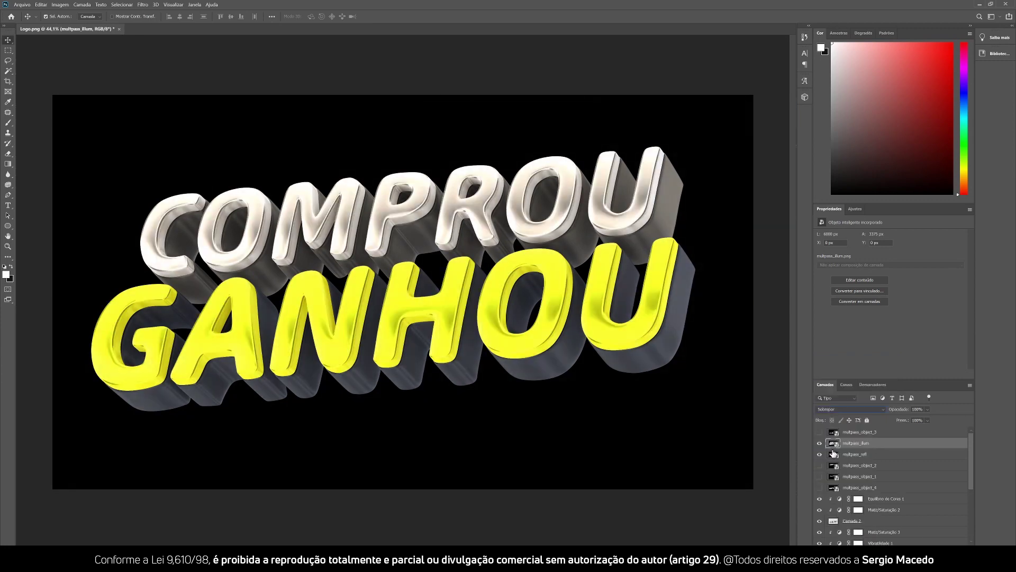
click(820, 445)
click(819, 446)
scroll(442, 313, up, 5)
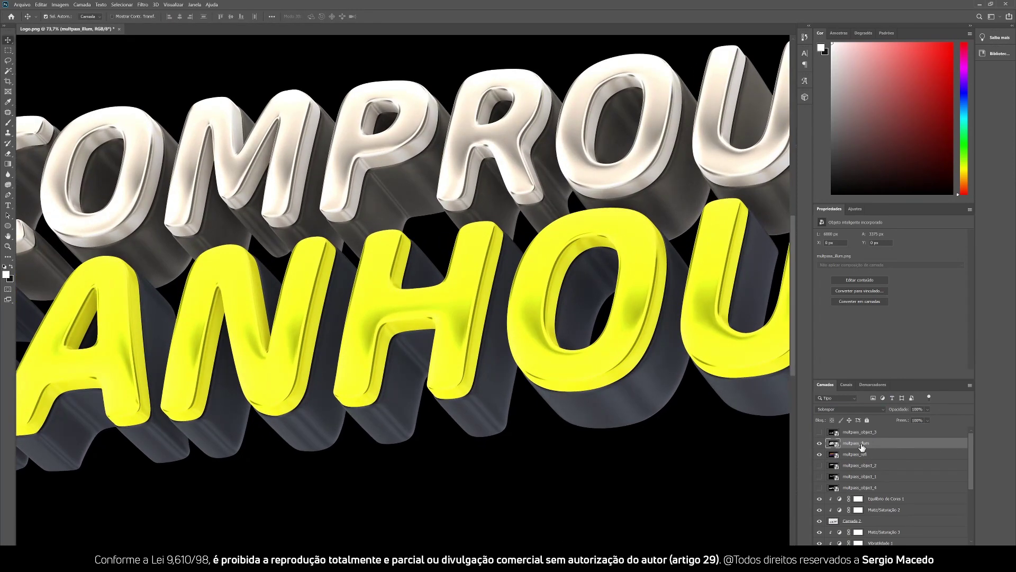
click(927, 420)
drag(908, 432, 917, 432)
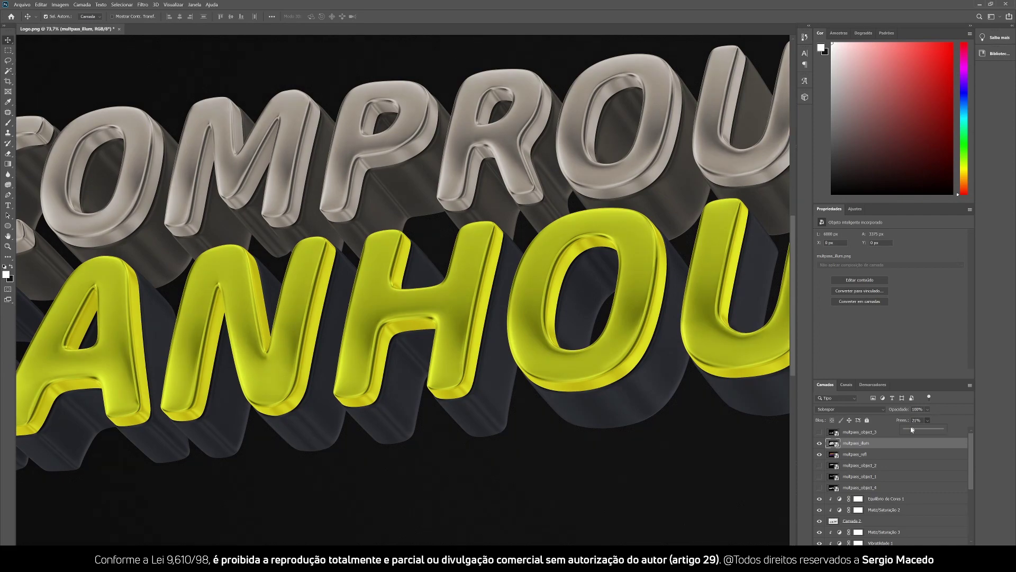
Compare the lettering with the multpass_illum layer shown and hidden, up close and on the whole canvas.
click(819, 445)
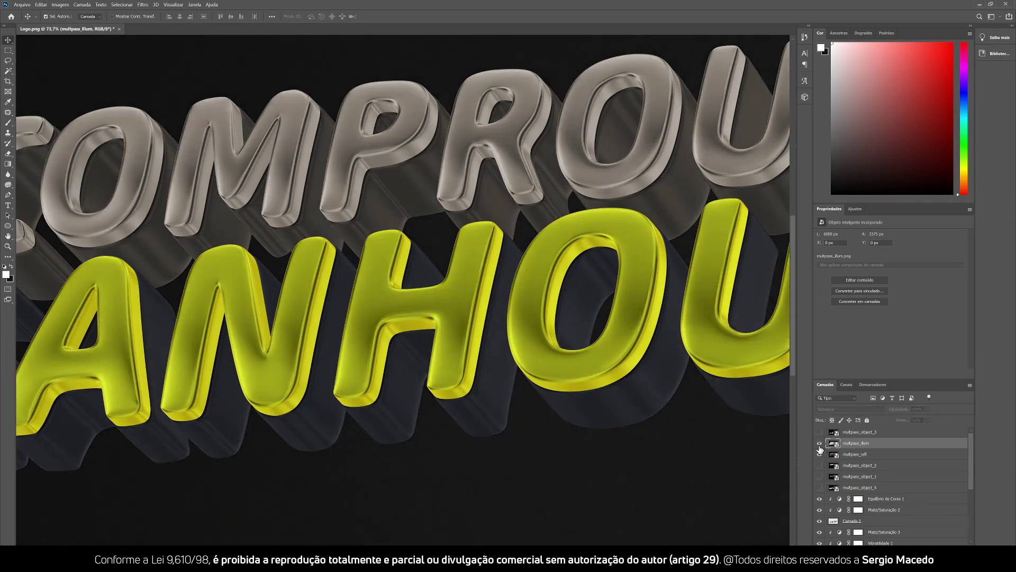
click(820, 444)
click(819, 444)
click(819, 444)
drag(423, 213, 397, 209)
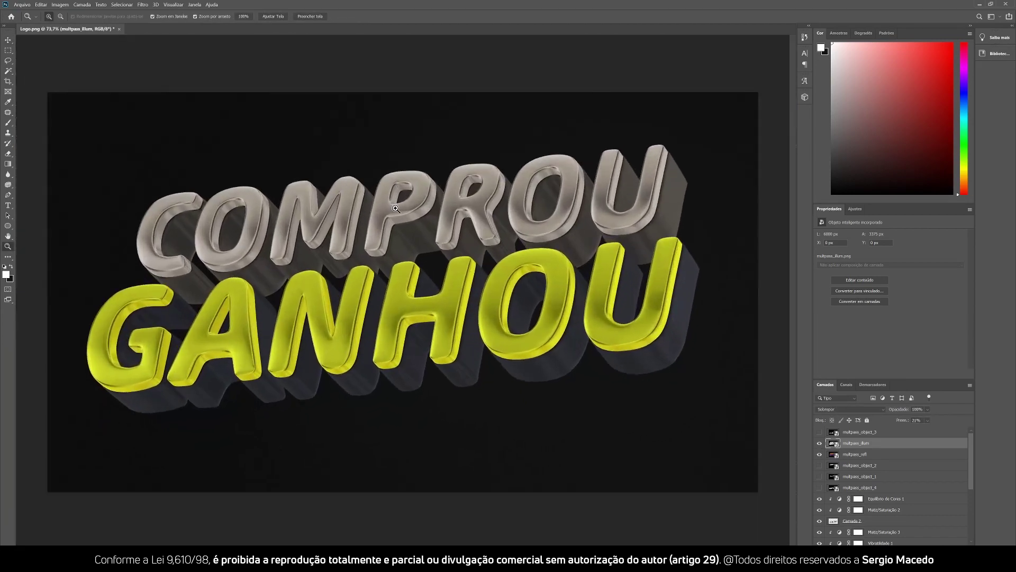
Hide the multpass_illum and multpass_refl layers.
click(820, 444)
click(820, 456)
mouse_move(423, 257)
mouse_down()
mouse_move(443, 247)
mouse_move(413, 257)
mouse_up()
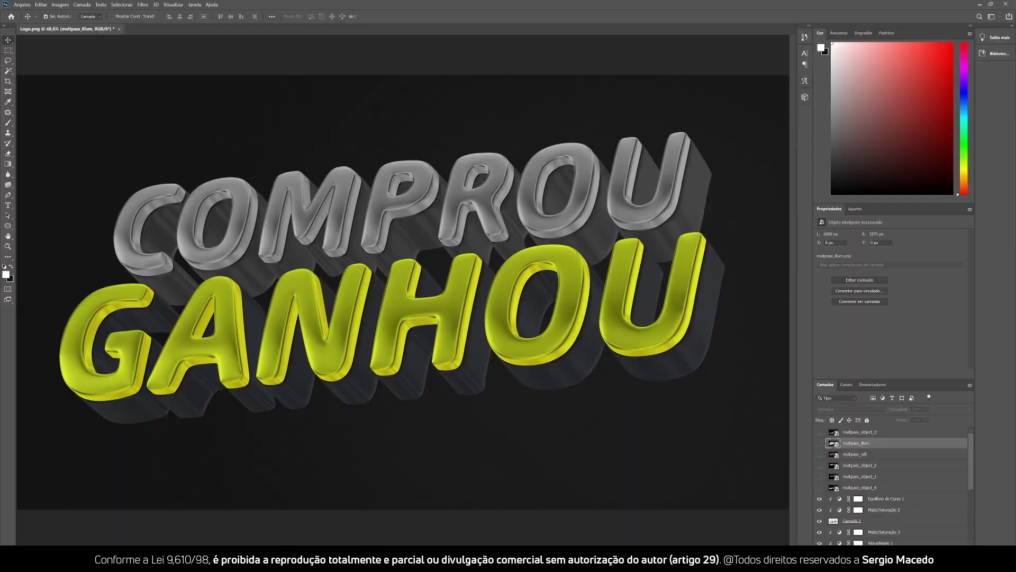
Switch to File Explorer, look through the multpass_object_1 to multpass_object_4 images, and return to Photoshop.
click(298, 559)
click(541, 432)
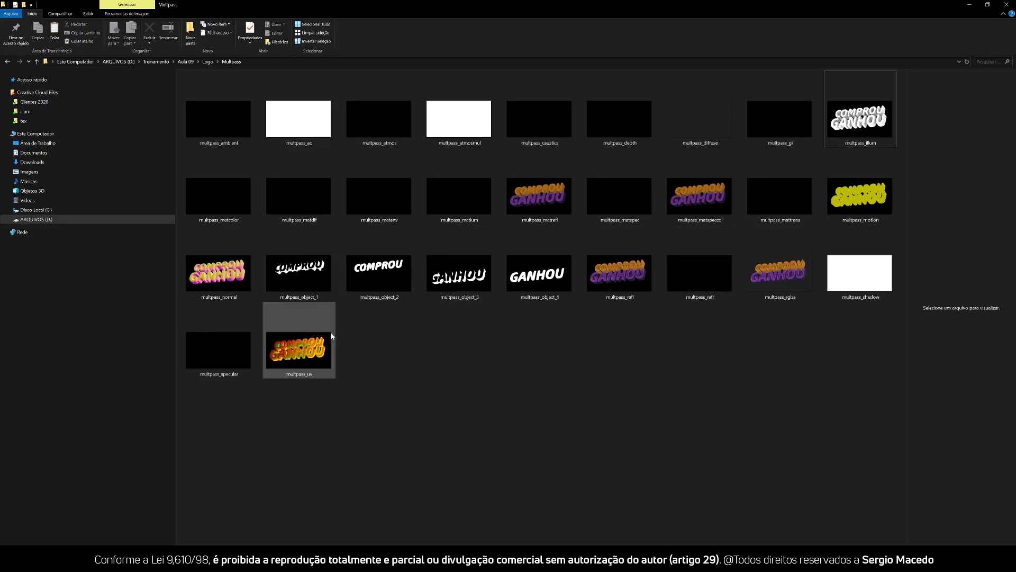
click(313, 273)
click(379, 279)
click(460, 275)
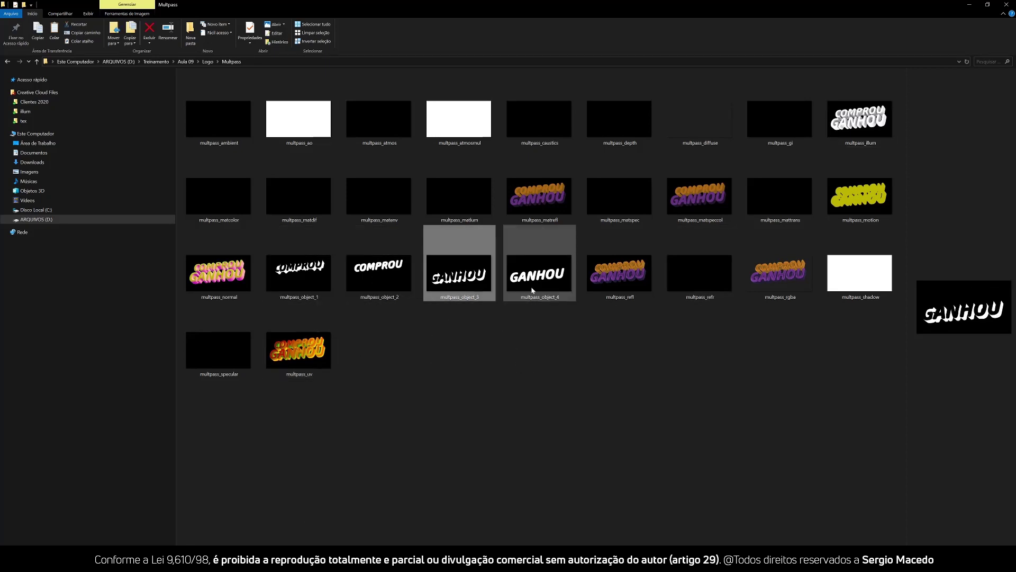
click(533, 290)
key(alt+Tab)
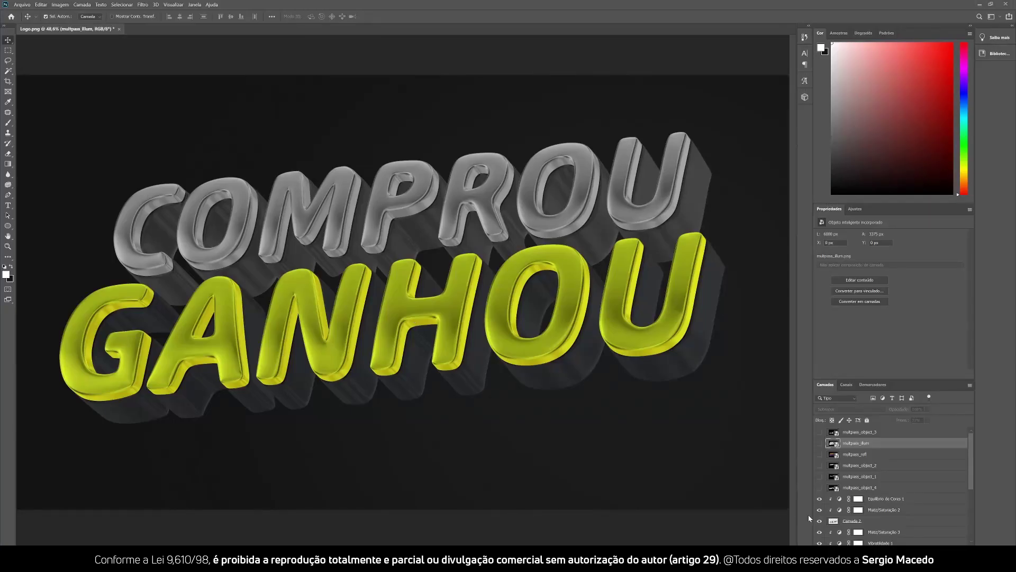
Check the multpass_object mask layers by toggling their visibility, and examine the whole logo.
click(820, 487)
click(820, 476)
click(820, 476)
key(z)
drag(471, 261, 431, 254)
key(v)
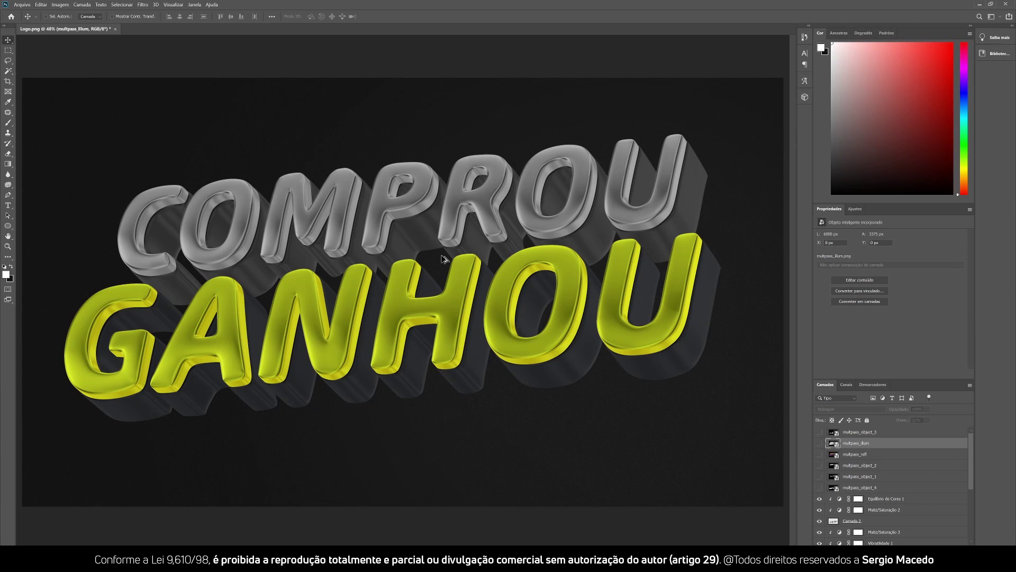
Stamp all visible layers into a new layer above Camada 7 and convert it to a smart object.
click(745, 437)
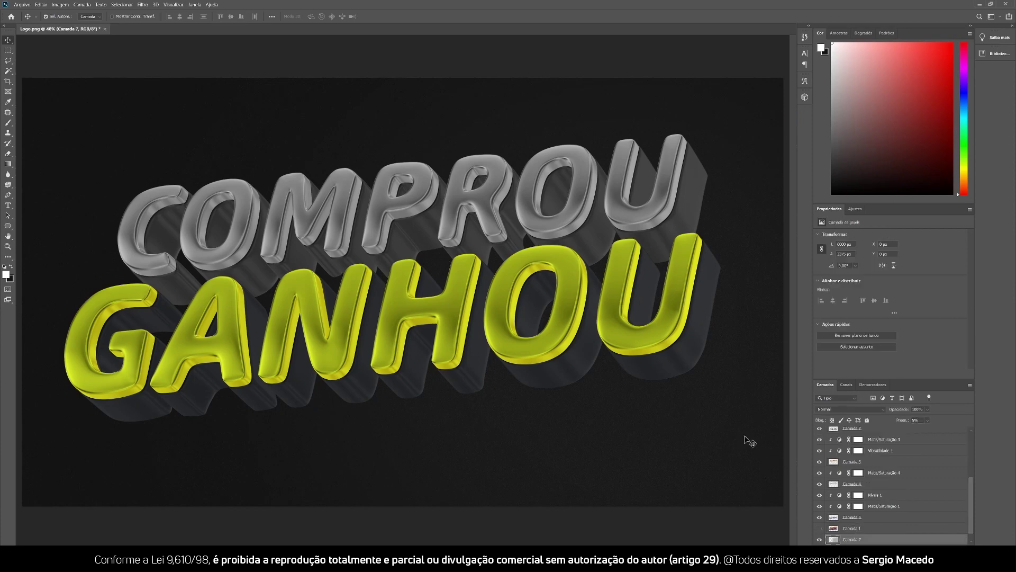
key(ctrl+alt+shift+e)
right_click(859, 541)
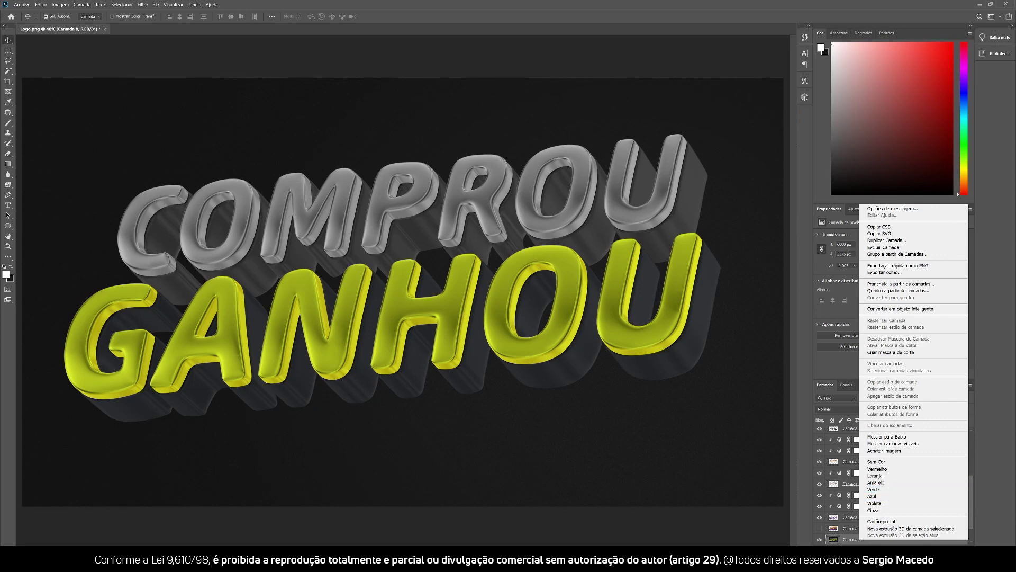
click(902, 310)
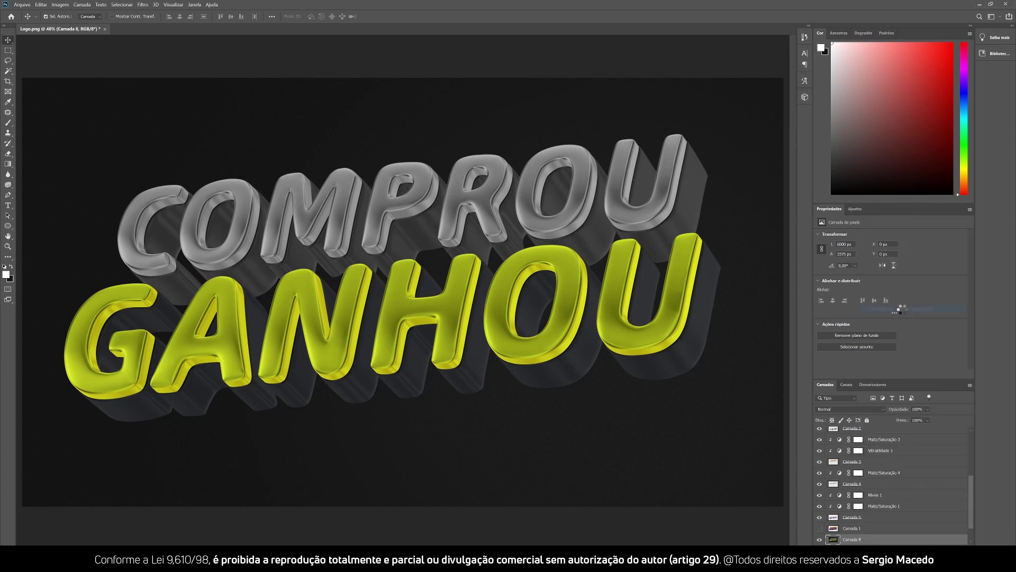
Open the contents of the Camada 8 smart object, keeping its embedded sRGB profile, and view the lettering closer.
double_click(835, 539)
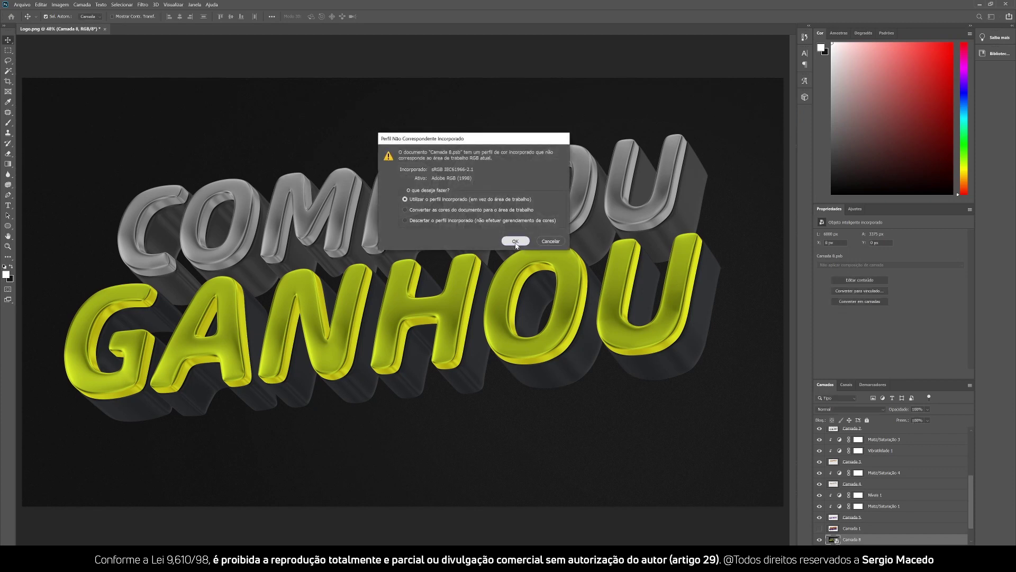
click(514, 241)
key(z)
click(482, 274)
key(v)
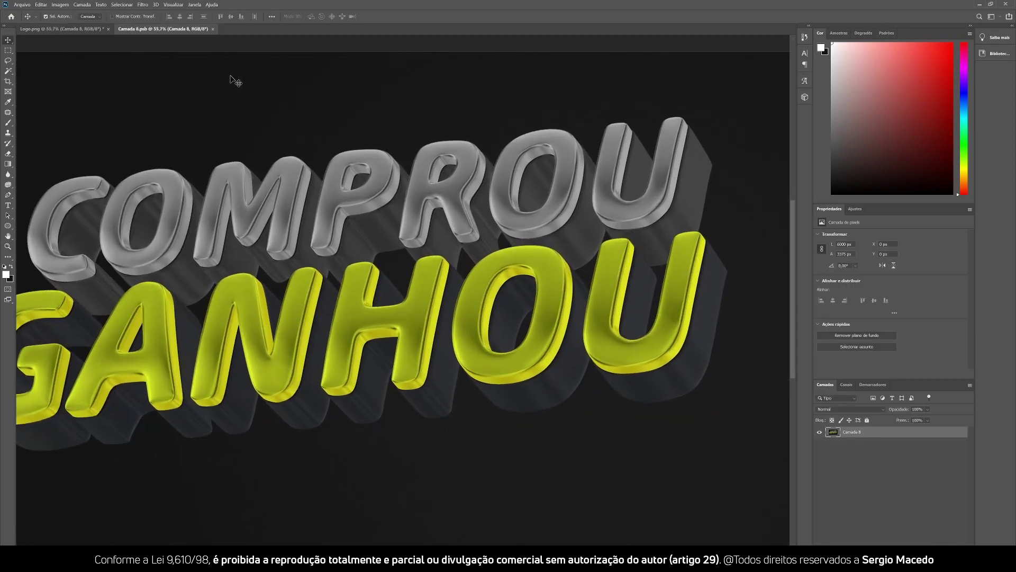
Start a Camera Raw filter on the Camada 8 layer with temperature -12, whites +31, blacks -13 and shadows +9.
click(143, 5)
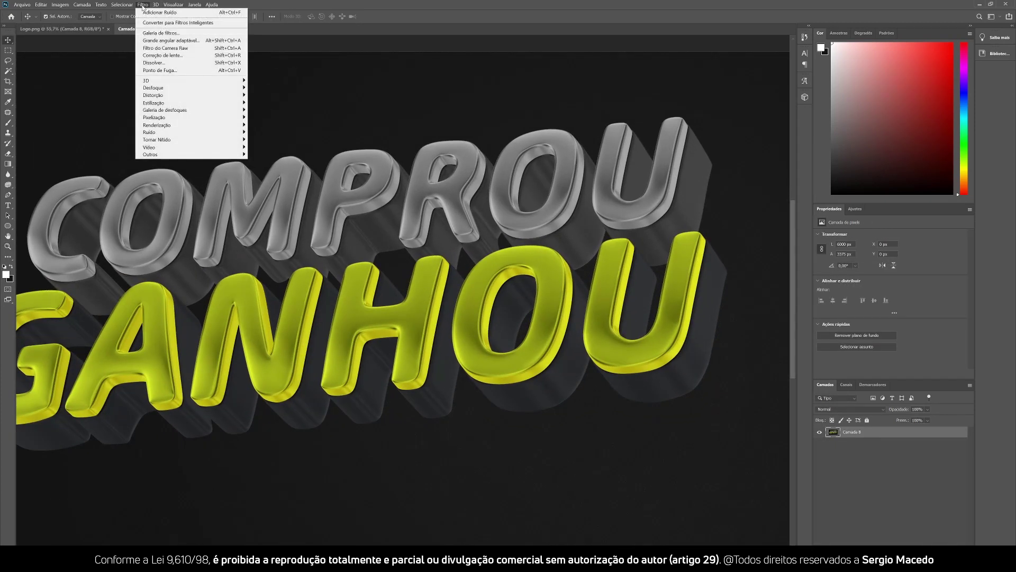
click(162, 48)
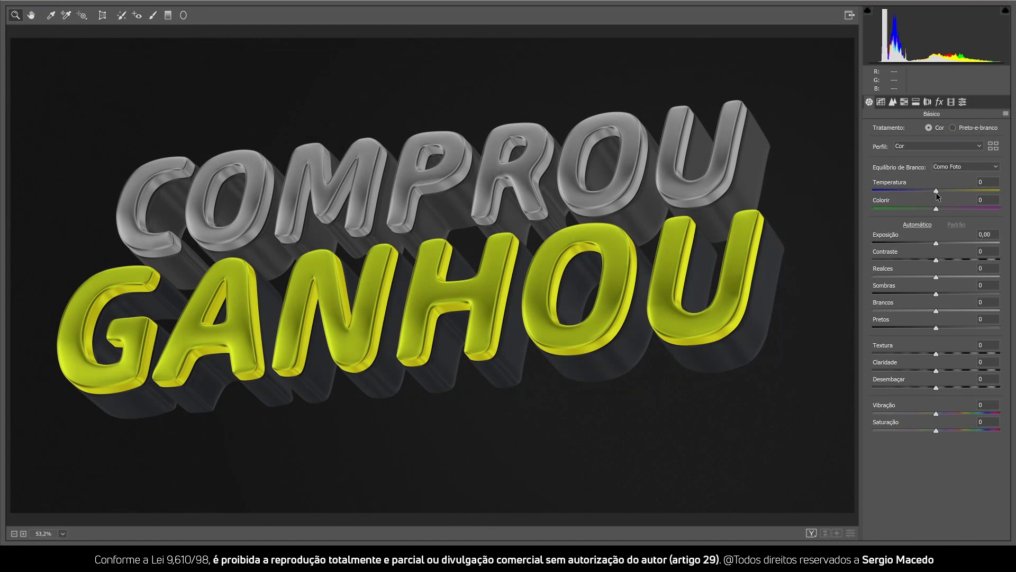
mouse_move(933, 191)
mouse_down()
mouse_move(903, 193)
mouse_move(940, 193)
mouse_move(927, 194)
mouse_up()
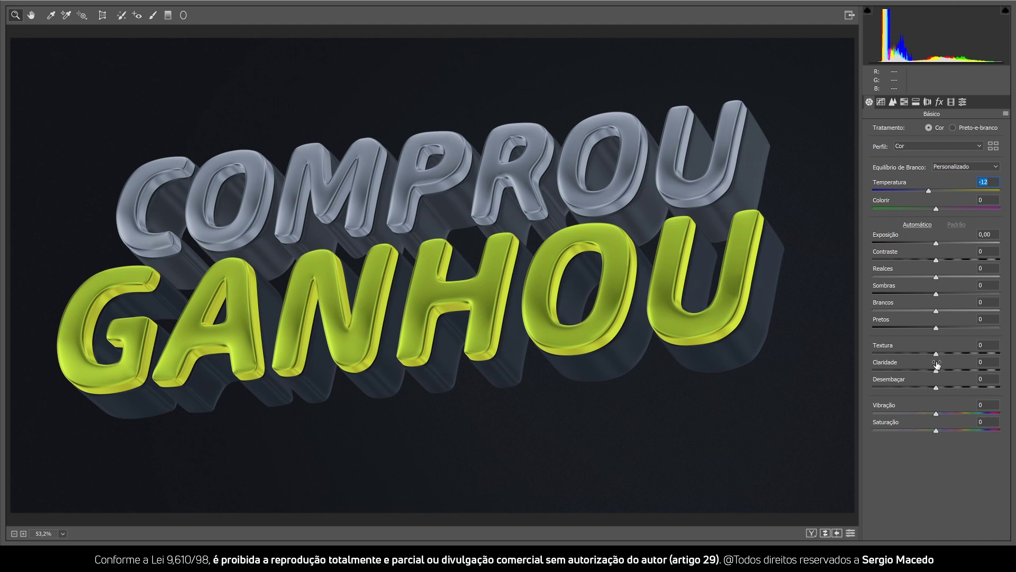
click(934, 312)
mouse_move(934, 314)
mouse_down()
mouse_move(957, 310)
mouse_move(955, 328)
mouse_move(891, 328)
mouse_move(929, 329)
mouse_up()
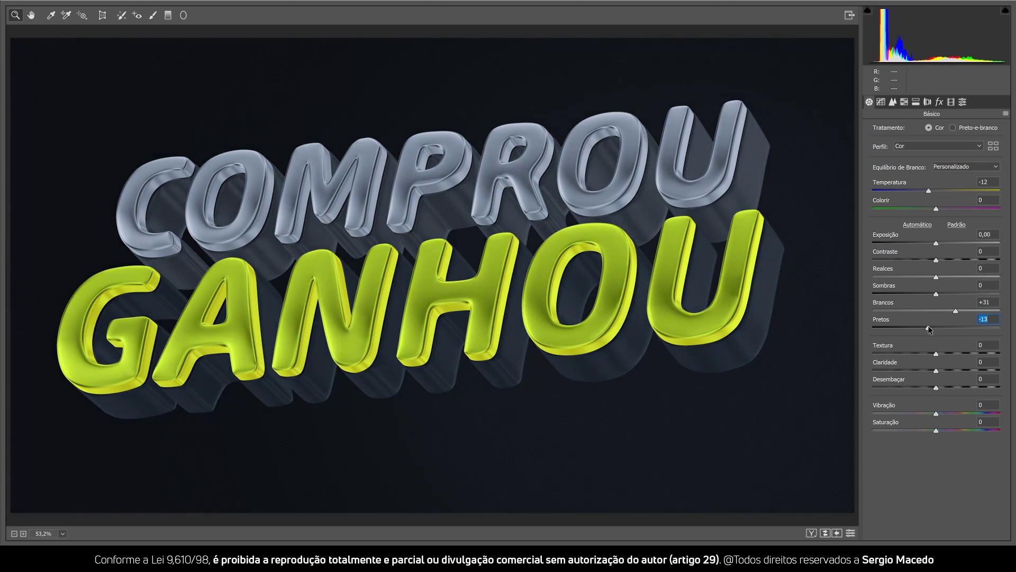
drag(935, 295, 941, 295)
Set the Camera Raw tint to +12, raise the saturation strongly, and apply the filter.
drag(937, 211, 945, 211)
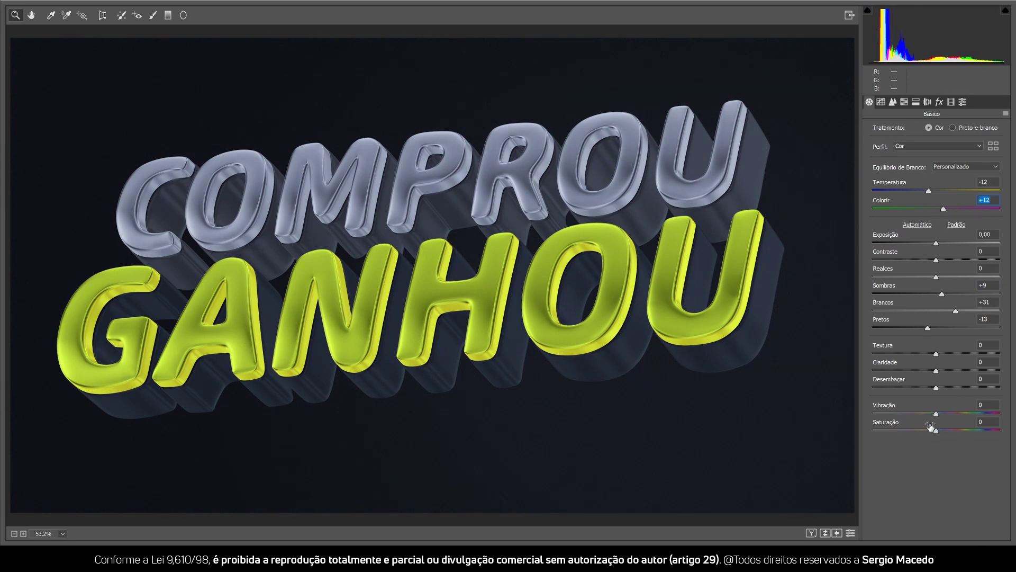
drag(936, 431, 970, 441)
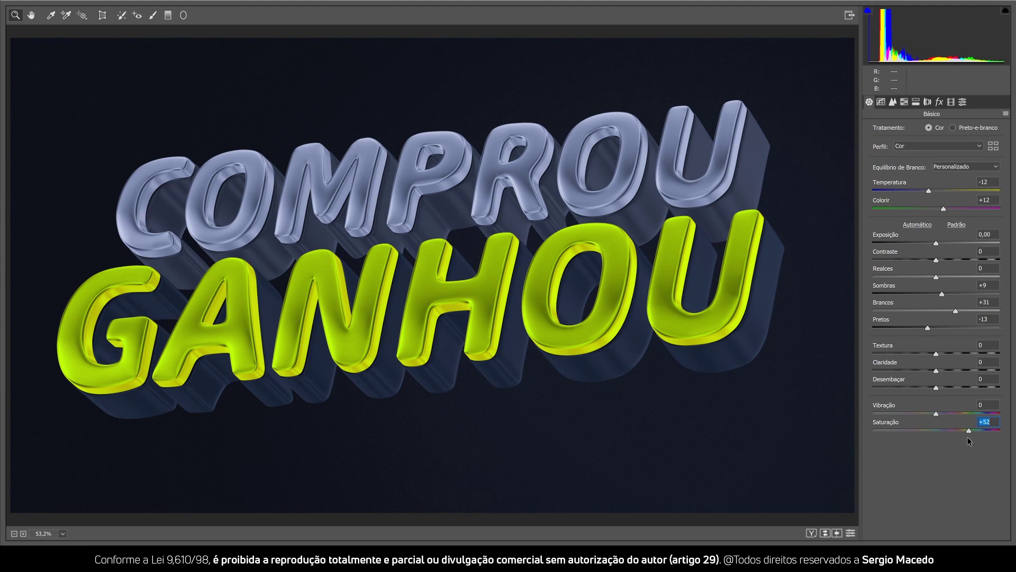
mouse_move(969, 431)
mouse_down()
mouse_move(939, 428)
mouse_move(976, 430)
mouse_up()
key(Return)
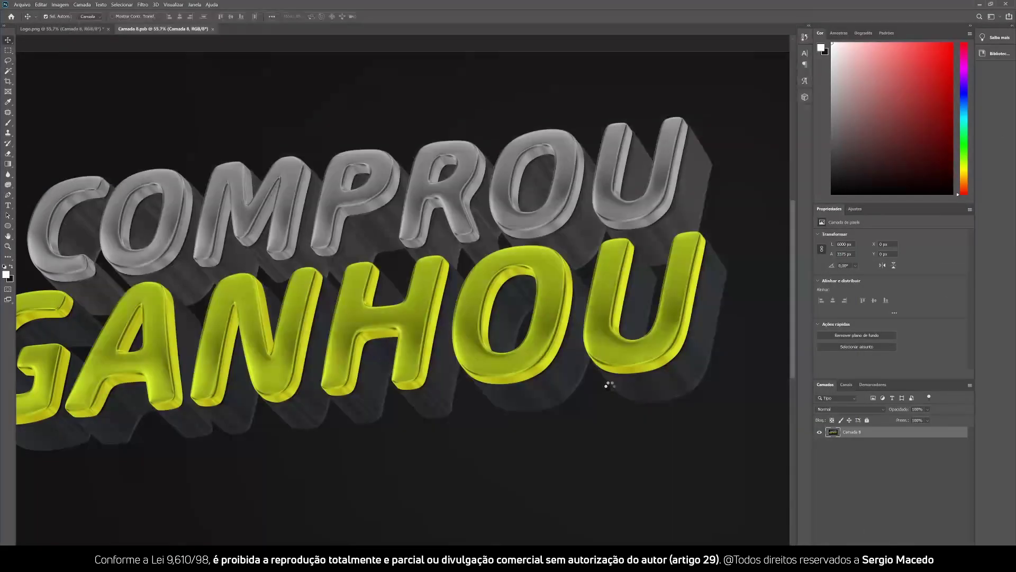
Compare the logo before and after the Camera Raw filter by undoing and redoing it, keeping the filtered version.
key(ctrl+z)
key(ctrl+shift+z)
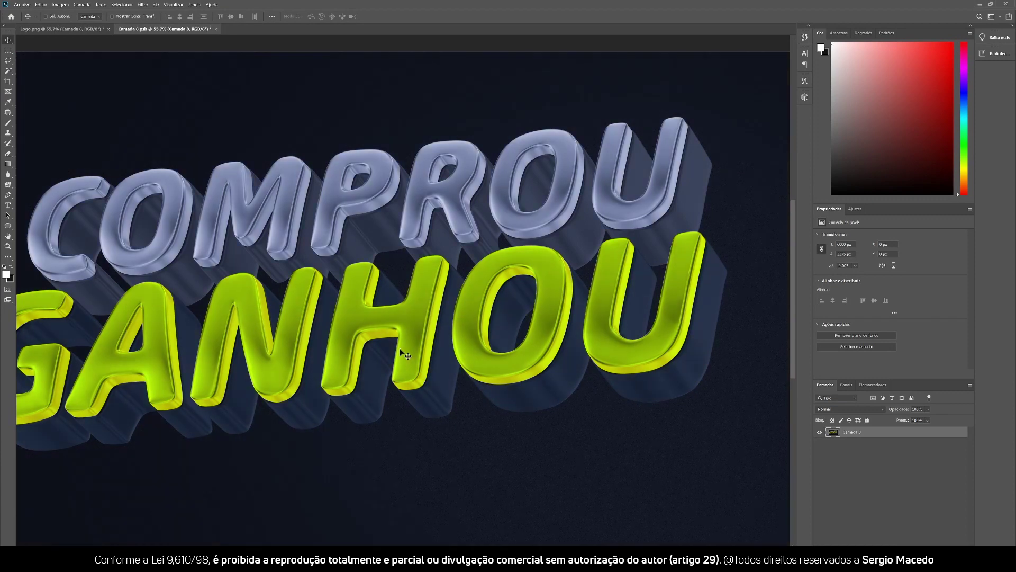
key(ctrl+z)
mouse_move(332, 289)
mouse_down()
mouse_move(381, 275)
mouse_move(345, 286)
mouse_up()
drag(334, 322, 354, 313)
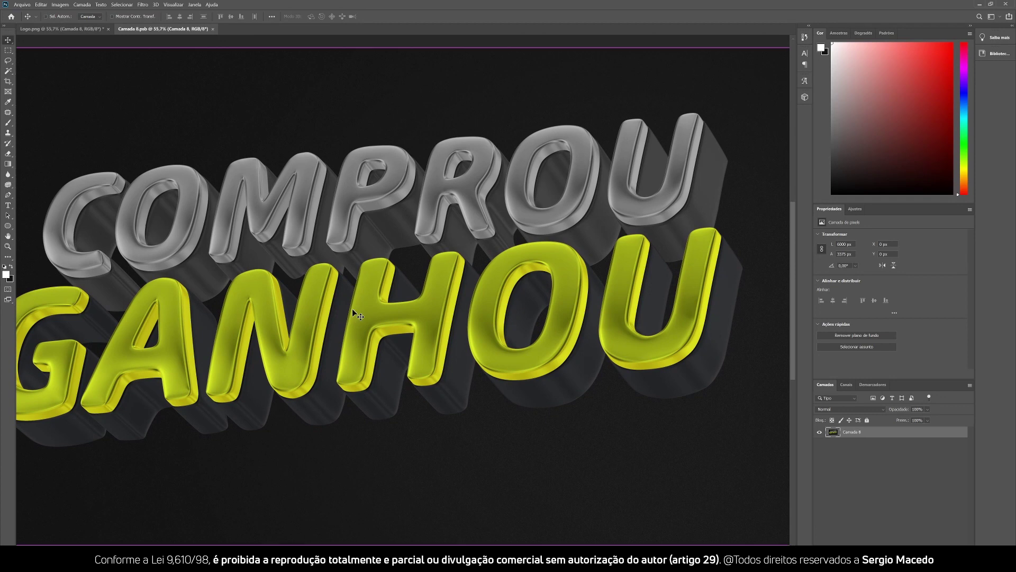
key(ctrl+super+space)
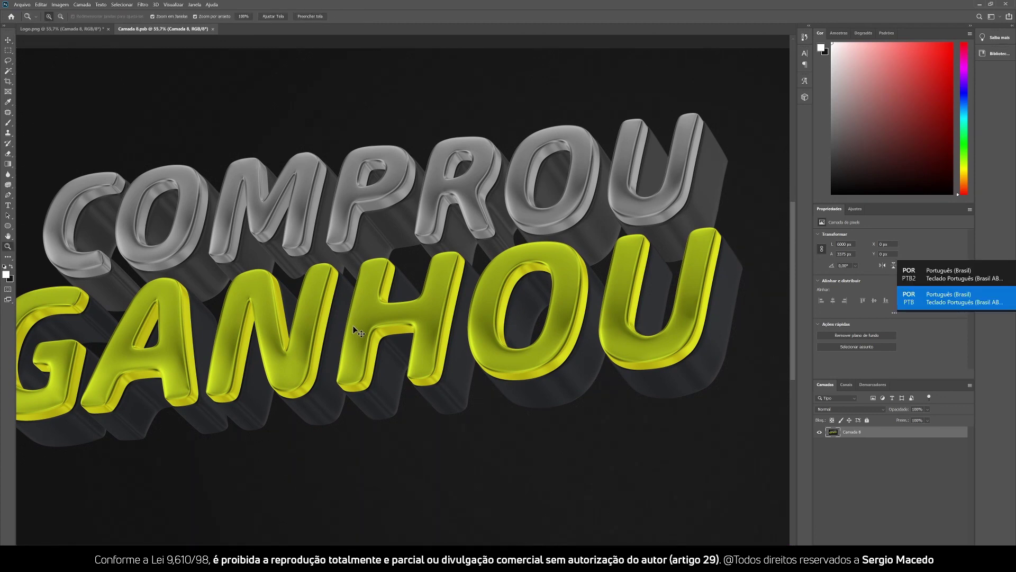
click(352, 456)
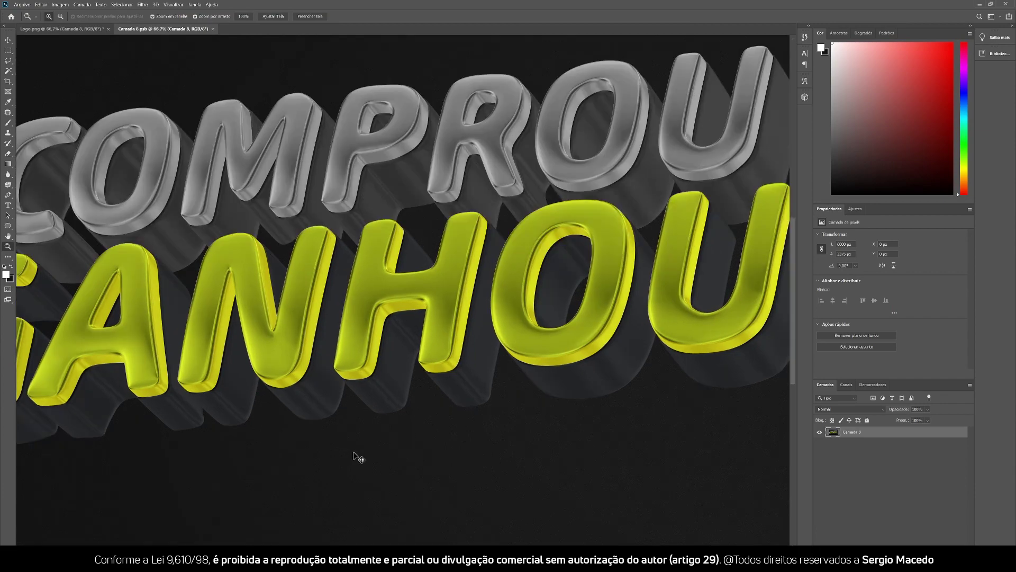
key(ctrl+shift+z)
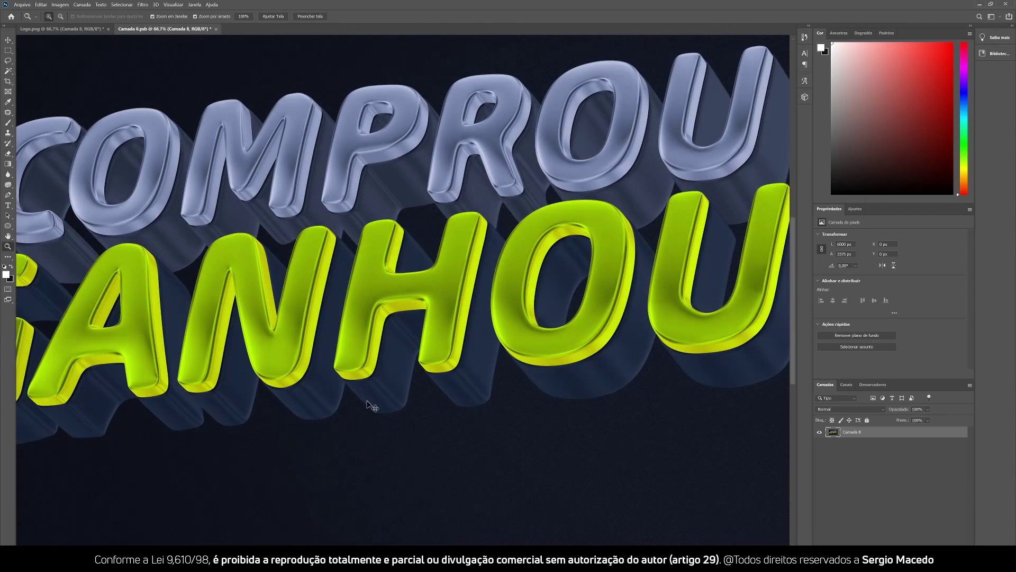
Duplicate the Camada 8 layer and apply a High Pass filter with a very small radius to the copy.
drag(415, 224, 419, 233)
drag(468, 285, 445, 299)
key(ctrl+j)
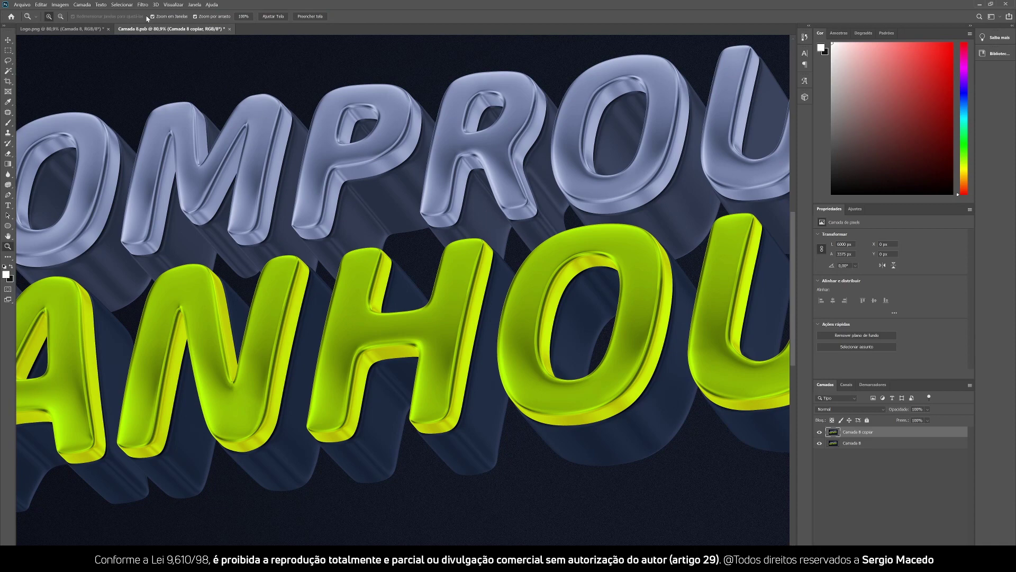
click(142, 4)
mouse_move(164, 155)
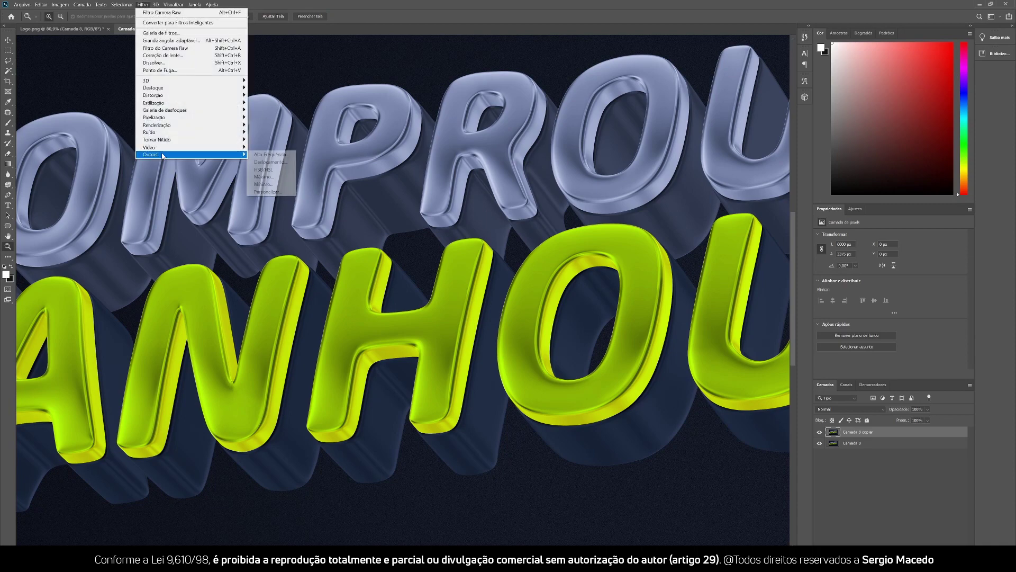
click(271, 154)
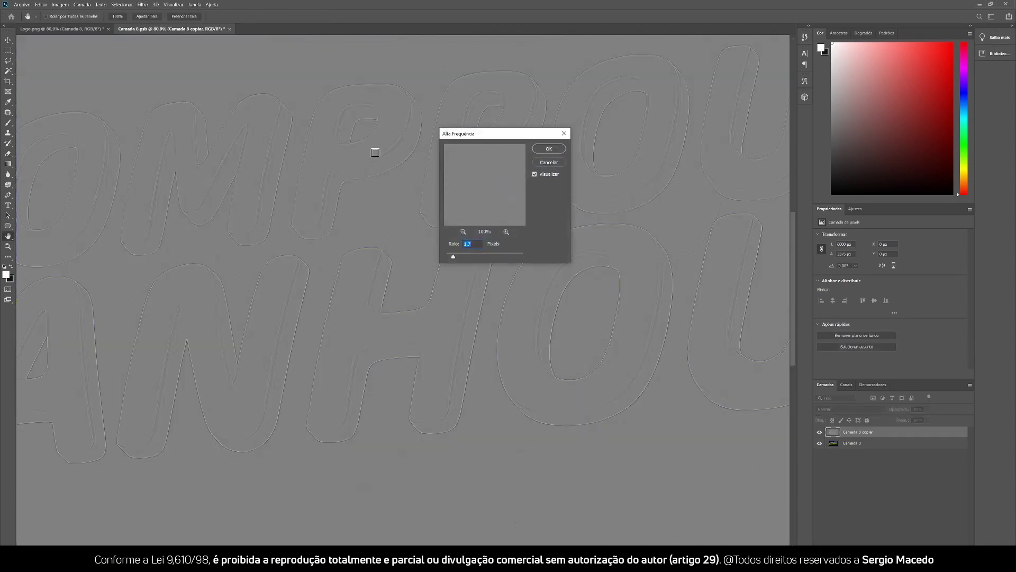
drag(499, 265, 501, 265)
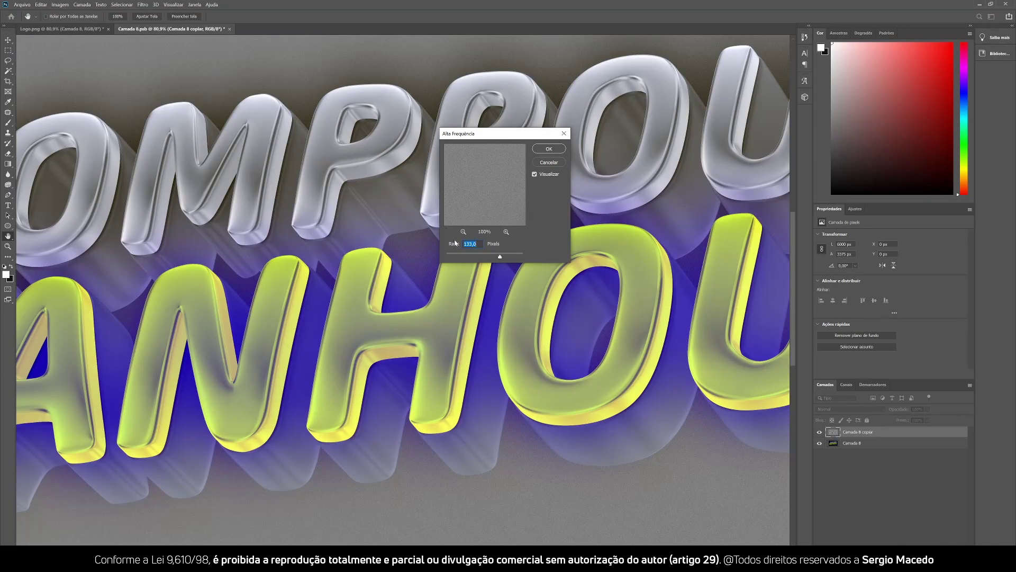
drag(449, 257, 453, 258)
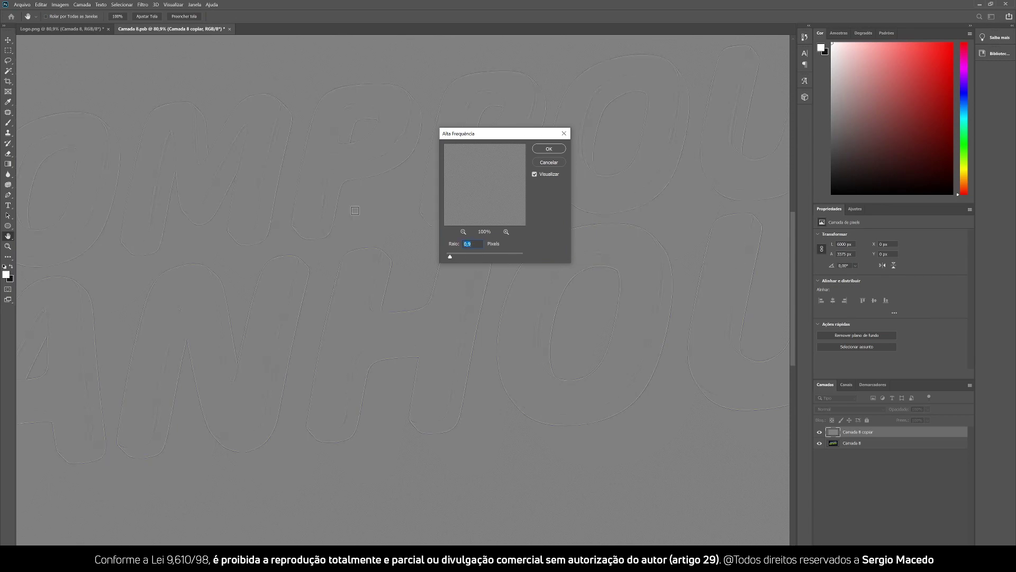
drag(451, 258, 454, 259)
click(548, 150)
Set the Camada 8 copiar layer's blend mode to Luz Linear and compare the letter edges with the layer hidden and shown.
click(847, 410)
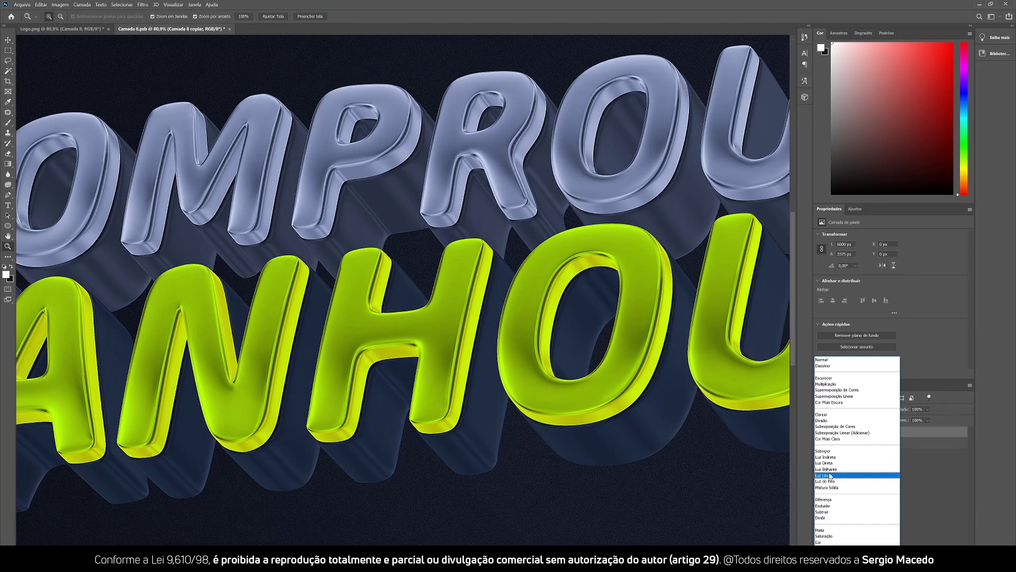
click(829, 476)
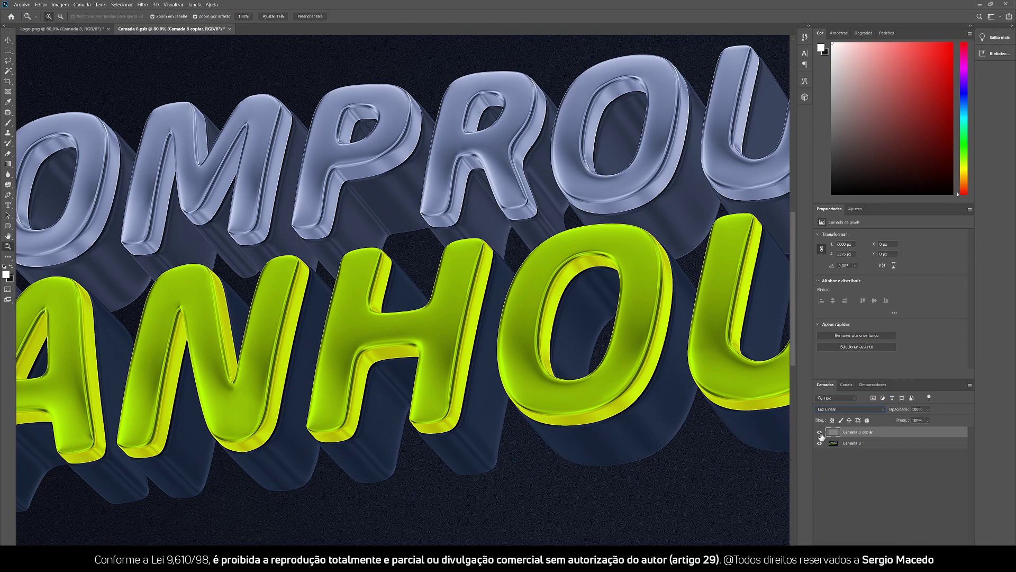
drag(522, 308, 547, 342)
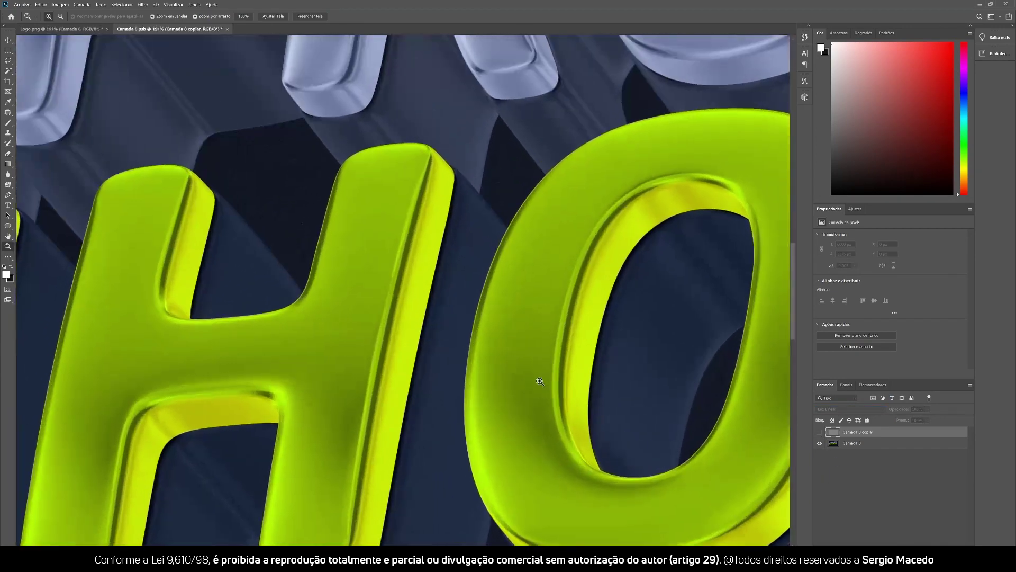
drag(526, 407, 492, 350)
click(821, 432)
click(820, 432)
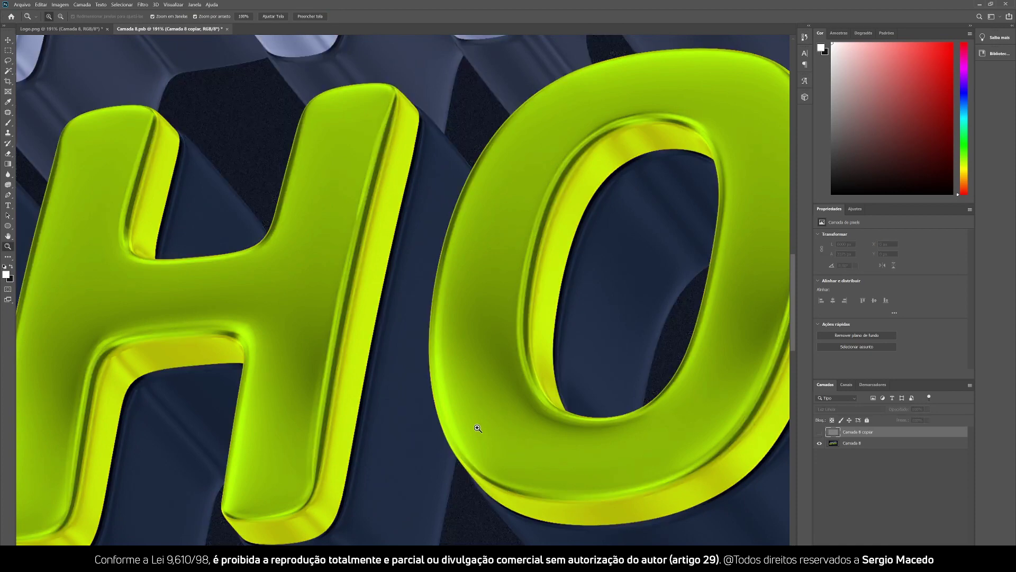
mouse_move(366, 232)
mouse_down()
mouse_move(380, 228)
mouse_move(363, 220)
mouse_up()
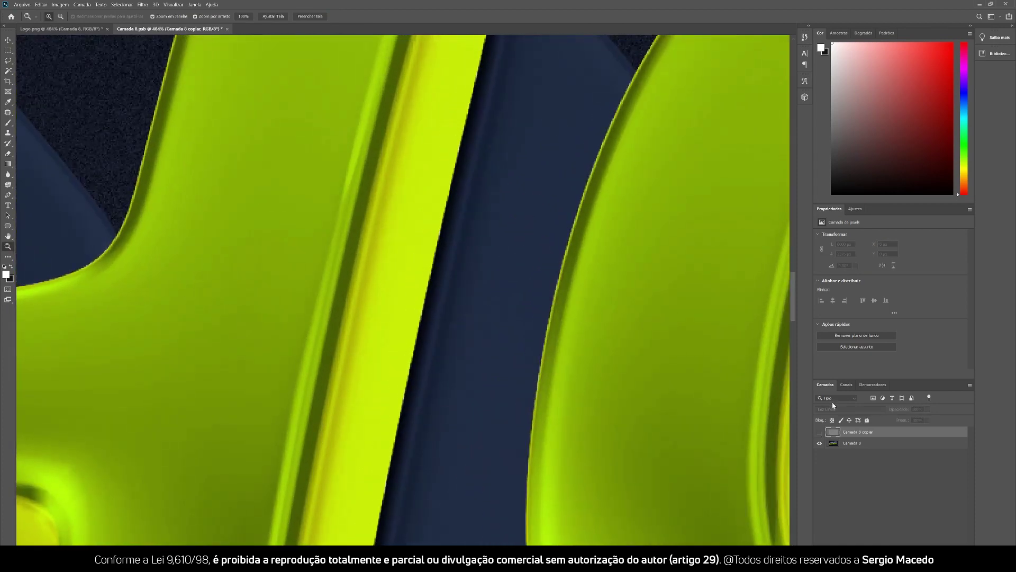
click(820, 432)
drag(408, 357, 386, 344)
Reduce the sharpening copy's fill to about 42% and compare the U of COMPROU with the layer hidden and shown.
drag(415, 175, 658, 290)
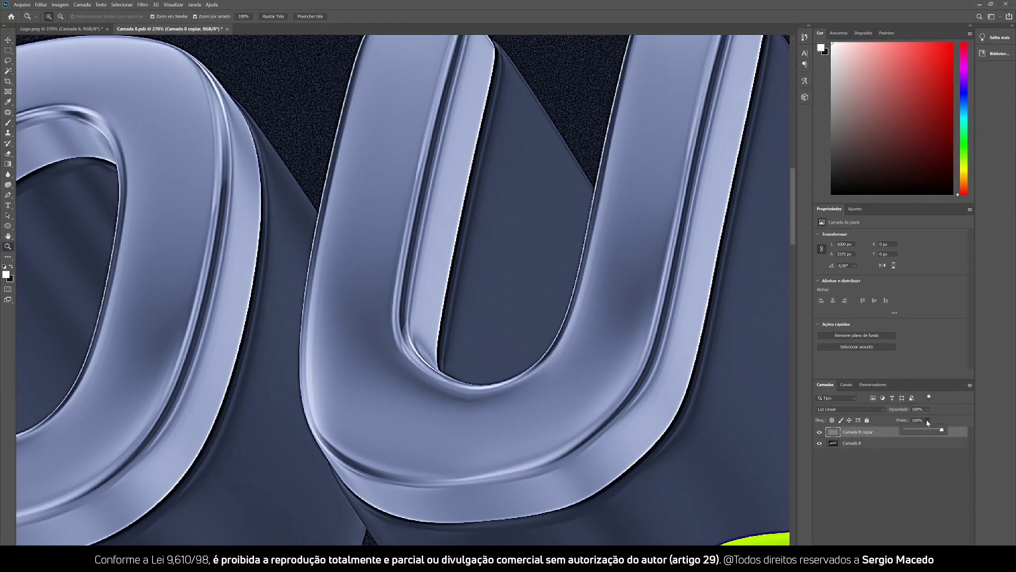
click(820, 432)
click(820, 432)
click(820, 432)
click(820, 433)
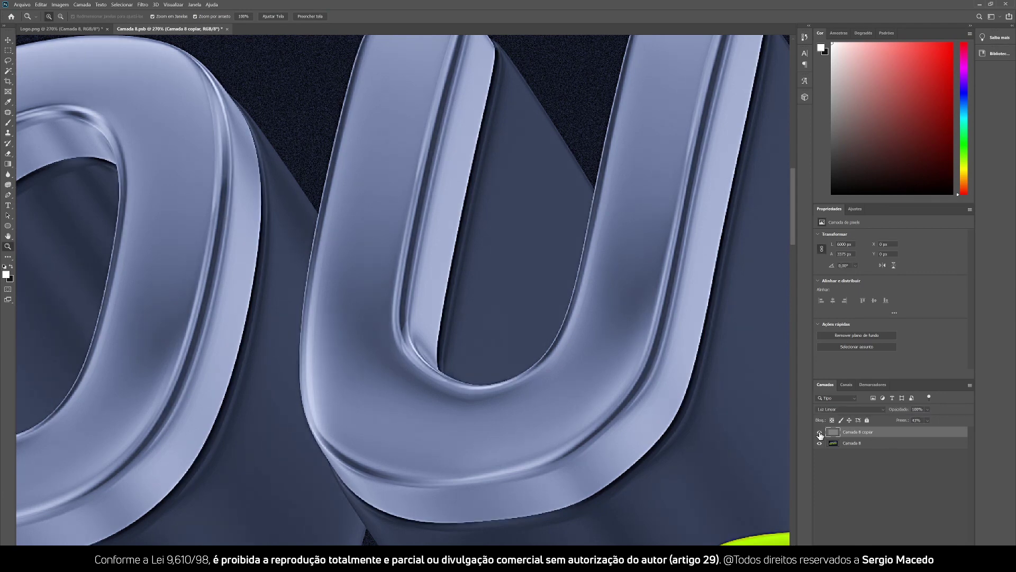
click(820, 432)
click(820, 433)
click(820, 434)
click(820, 433)
Examine the whole logo in full screen mode without the interface.
drag(597, 407, 562, 400)
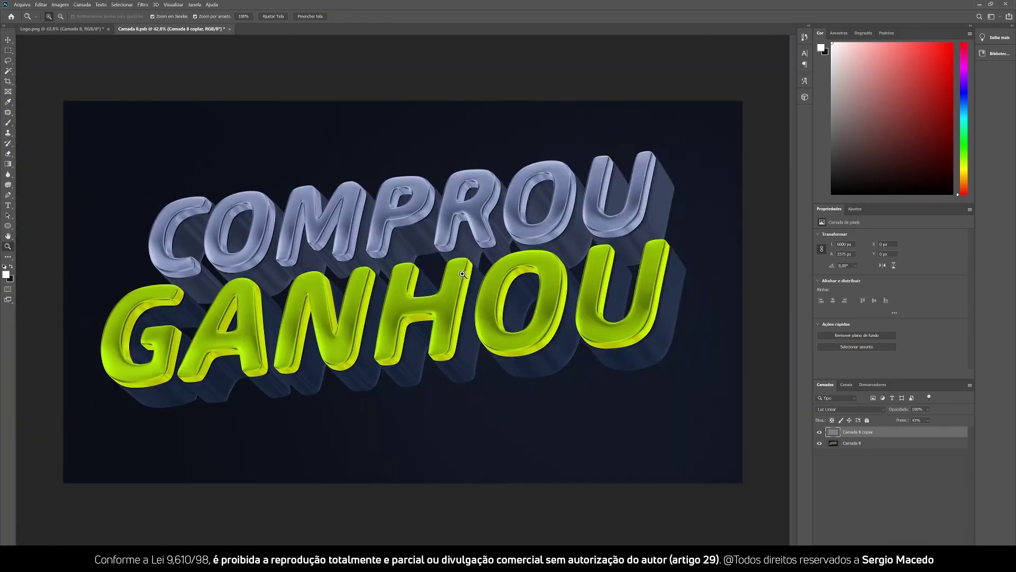
scroll(464, 269, up, 1)
scroll(379, 222, up, 1)
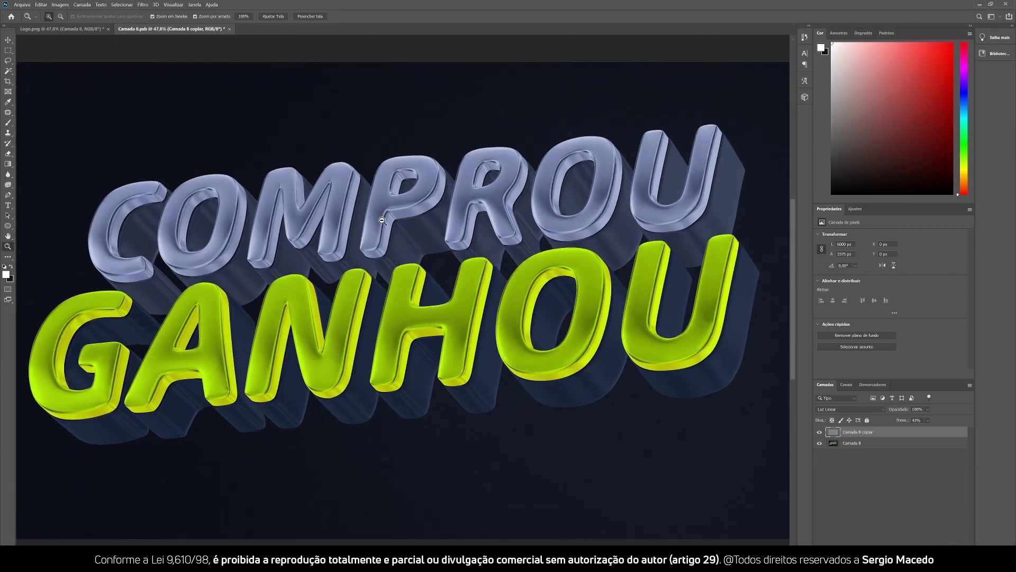
scroll(382, 221, up, 1)
key(f)
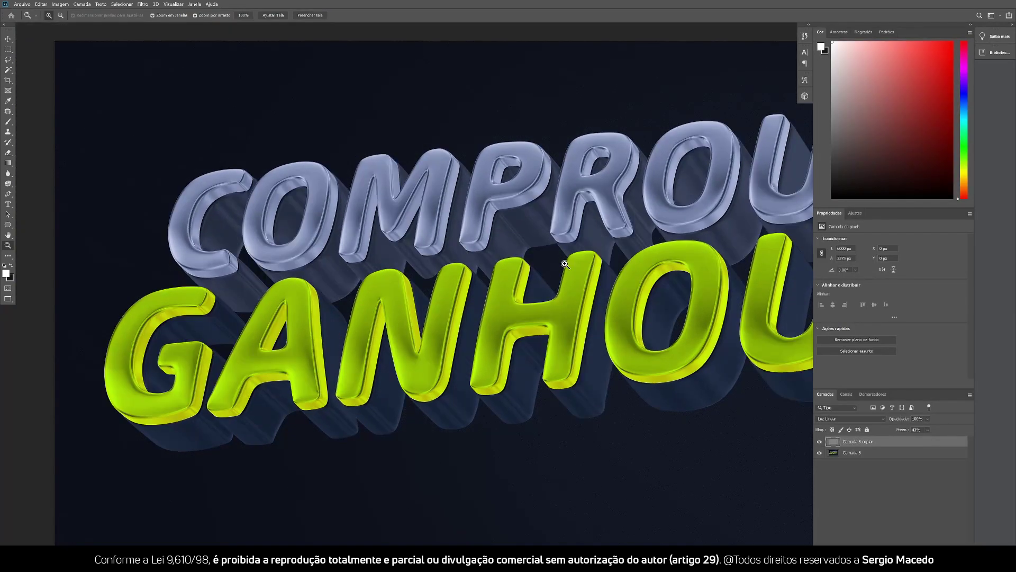
key(f)
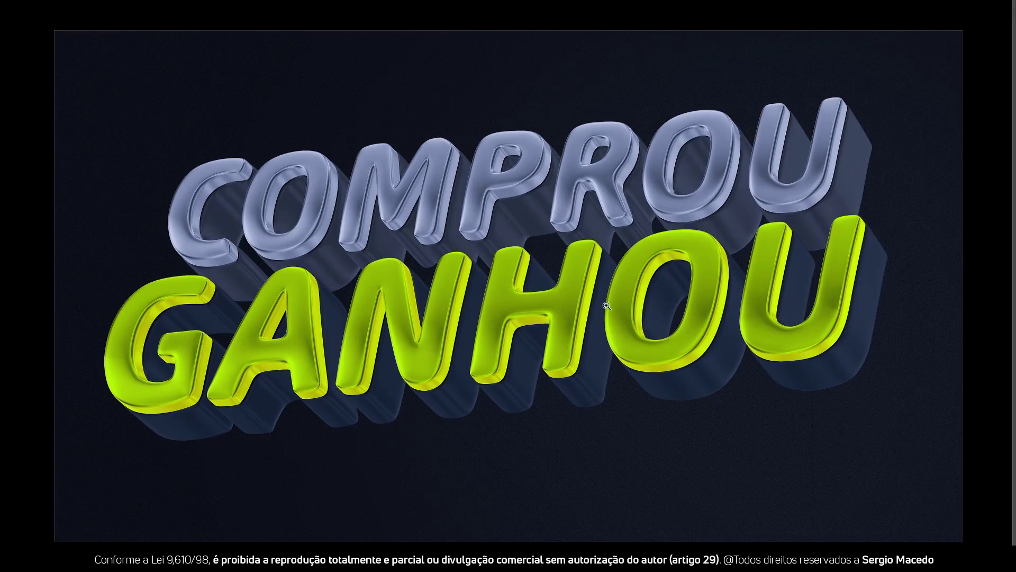
scroll(511, 275, up, 2)
mouse_move(528, 307)
mouse_down()
mouse_move(541, 329)
mouse_move(535, 318)
mouse_up()
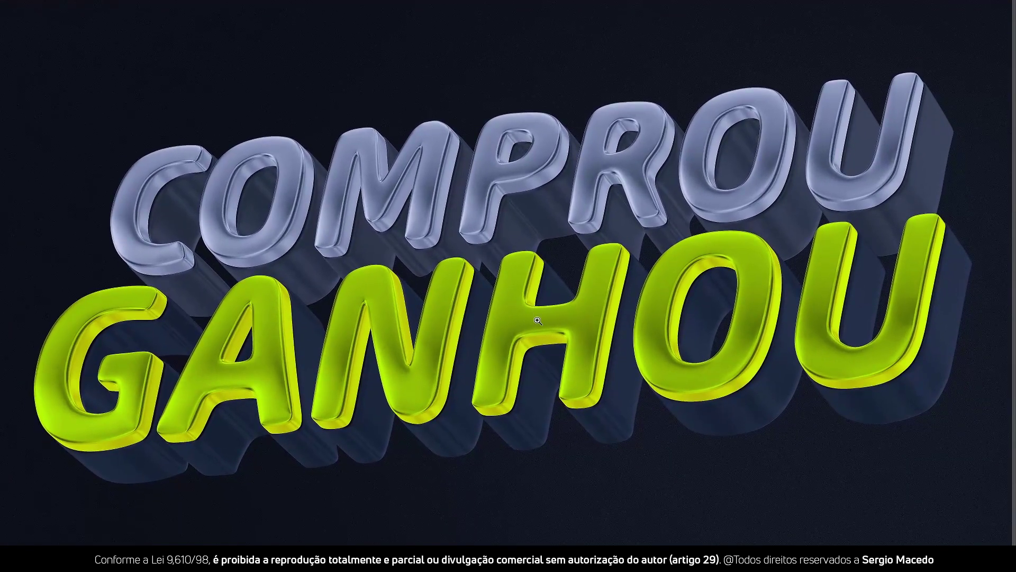